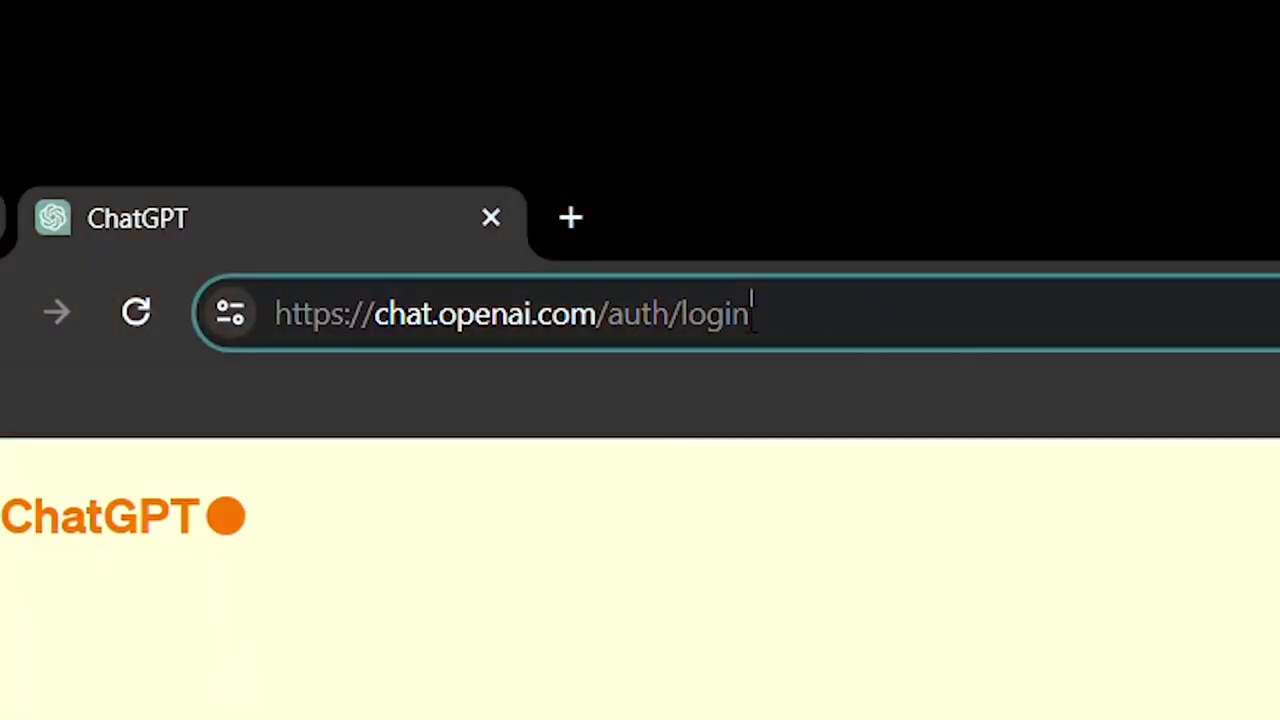
Log in to ChatGPT from its chat.openai.com/auth/login page
left_click_drag(751, 314, 286, 321)
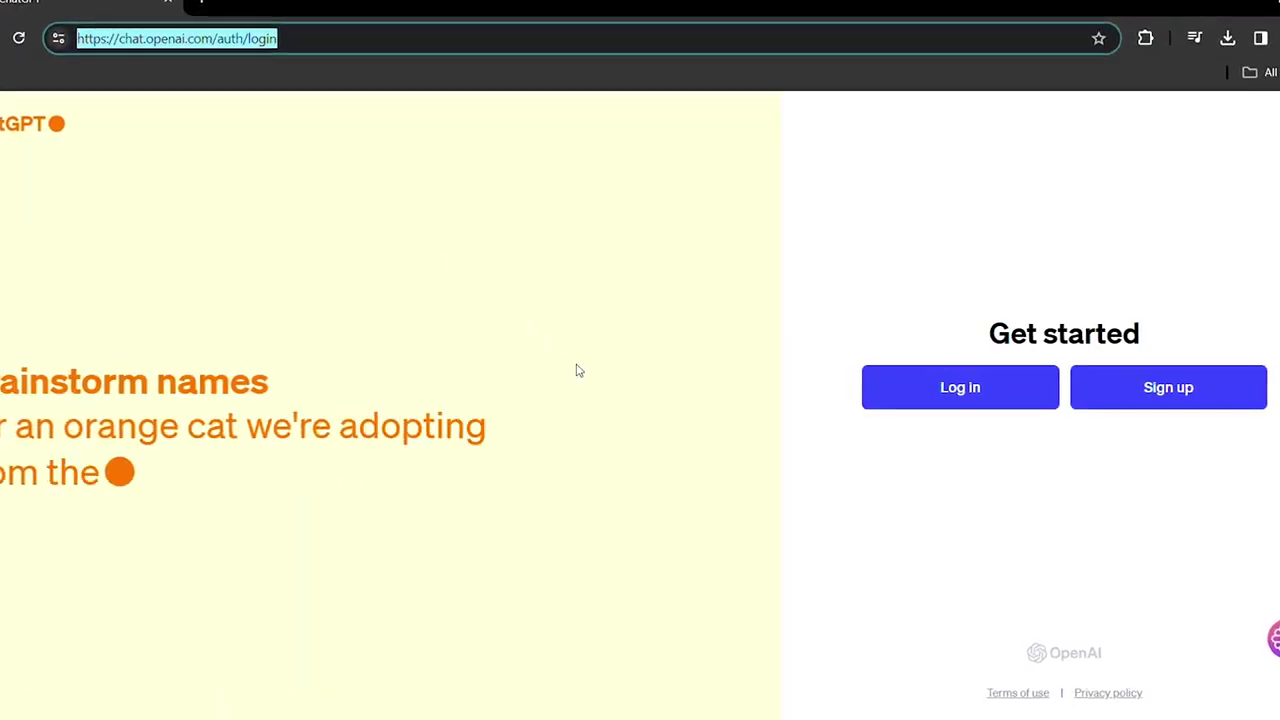
left_click(955, 400)
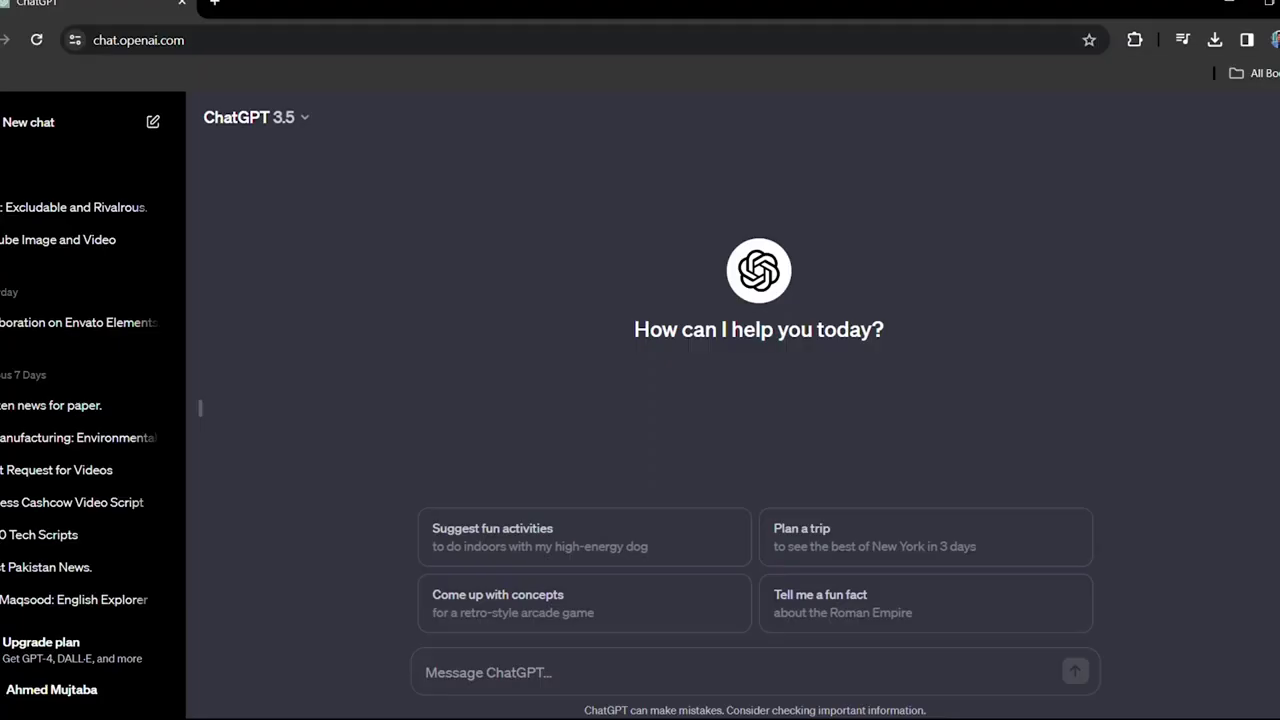
Write a prompt requesting 50 sets of non-repeating facts in a table with topic, part 1 and part 2 columns
type("Create me 50 sets of")
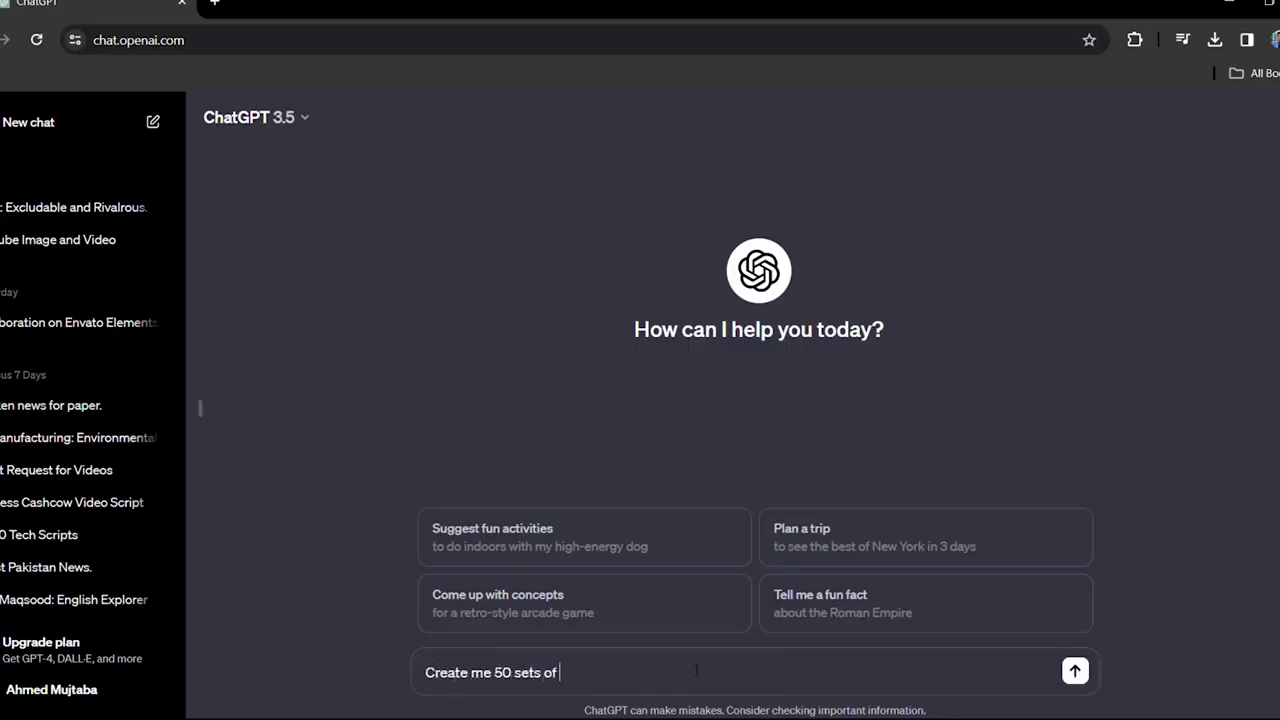
type(" facts in the same style as the below examples , and format them in a tab")
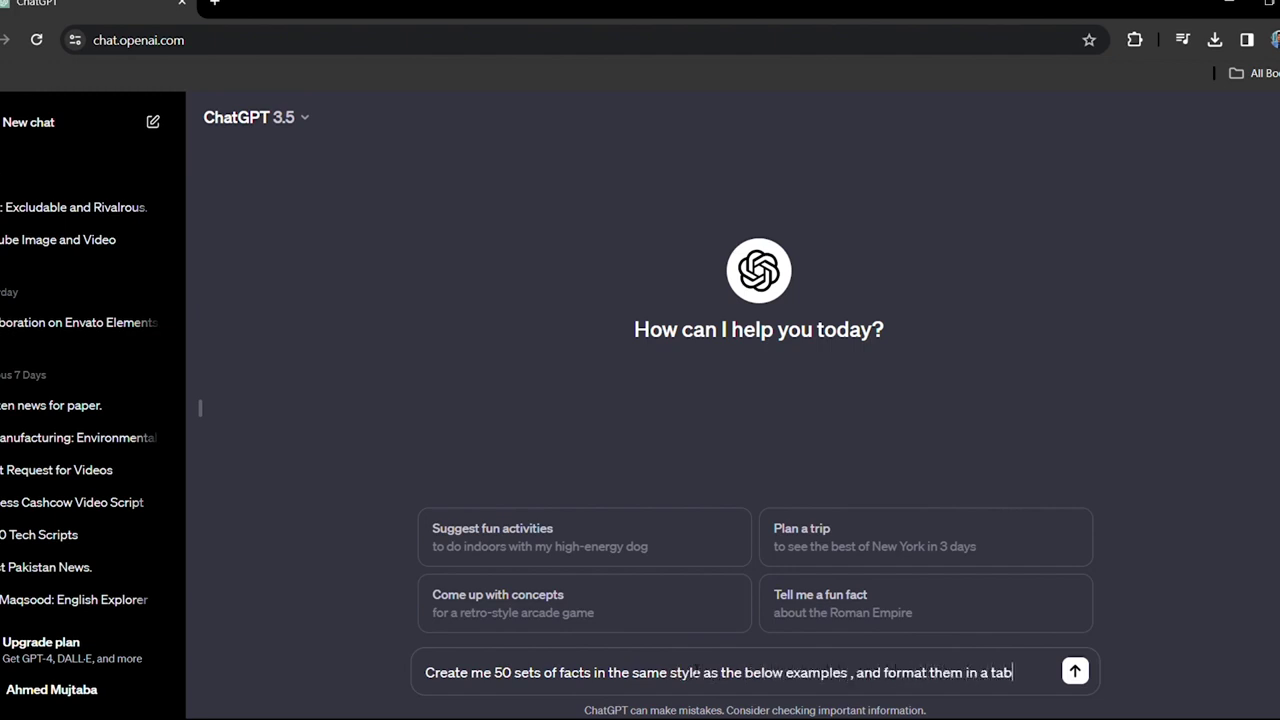
type("le where one column is the topic , one column is part 1 and one column is part 2. Do not repeat")
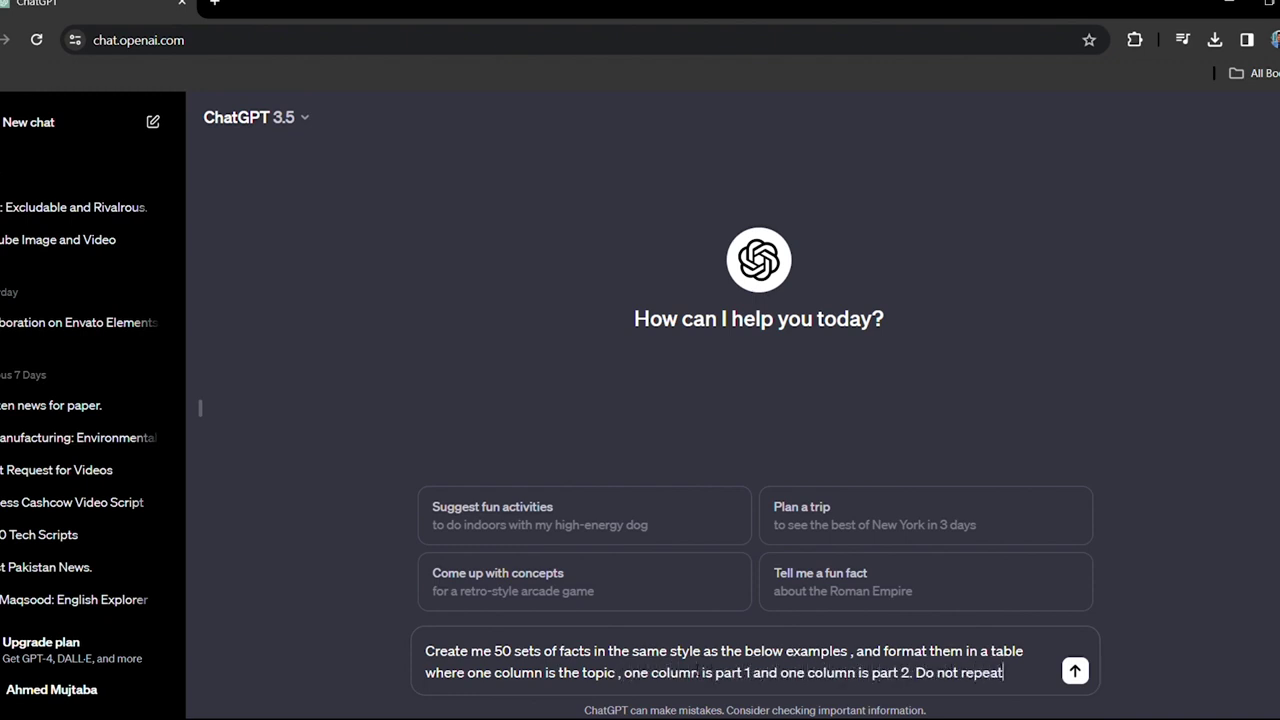
type("facts.")
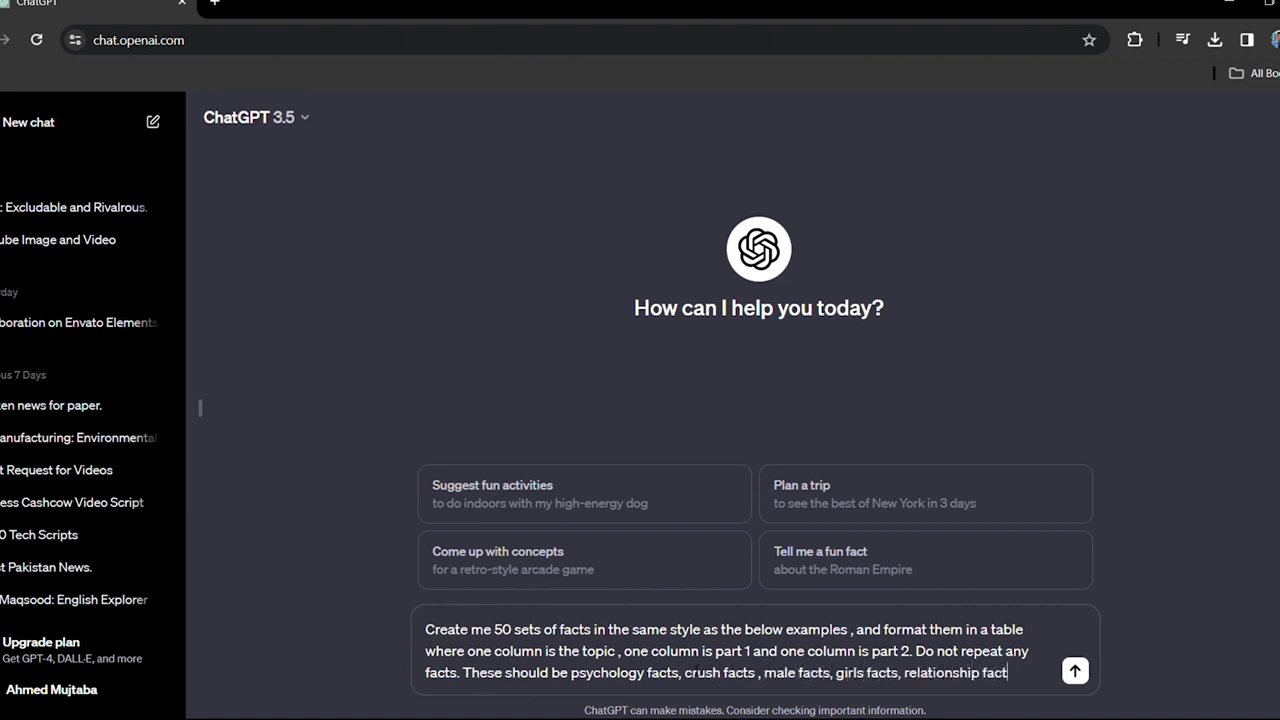
Complete the prompt with engaging, relatable facts, a reading grade under 7 and the example "Topic Deep Facts", and submit it
type("and more")
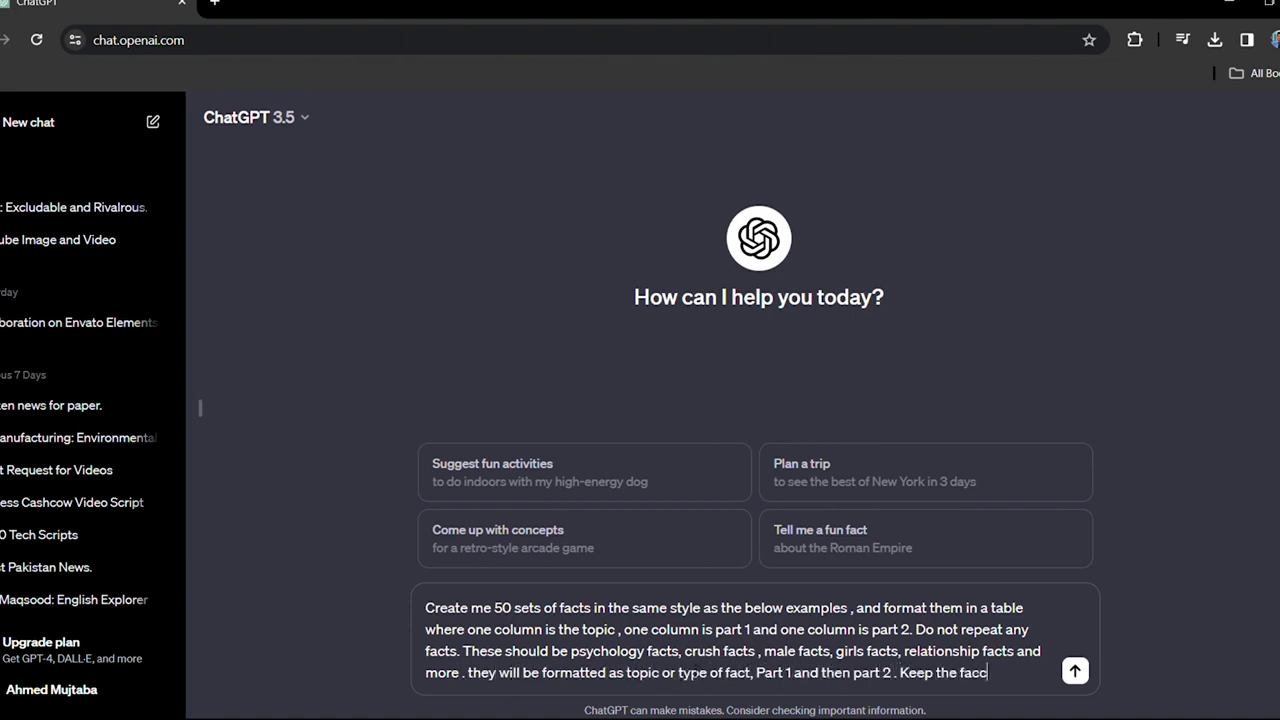
type(", plarizing, over the top relatable to everyone or people in paticula")
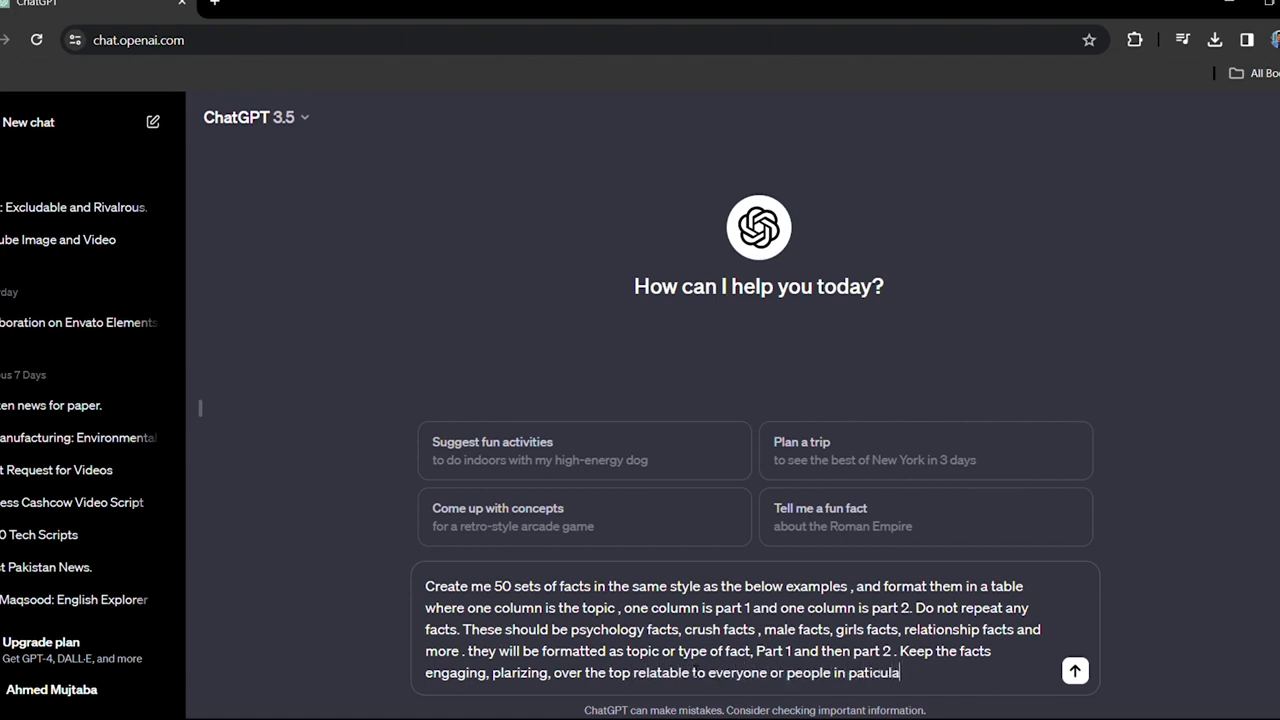
type("eading grade should be under grade 7 ideally . Here are")
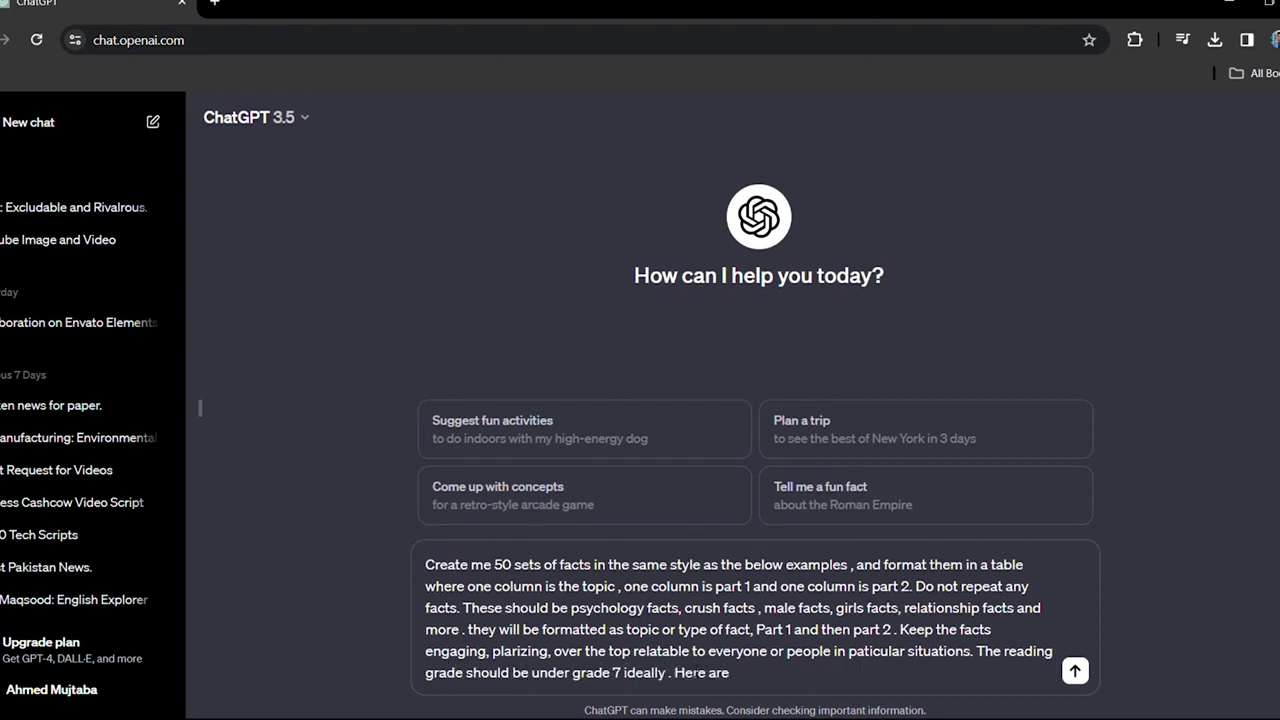
key("shift+Return")
key("shift+Return")
type("Topic Deep Facts")
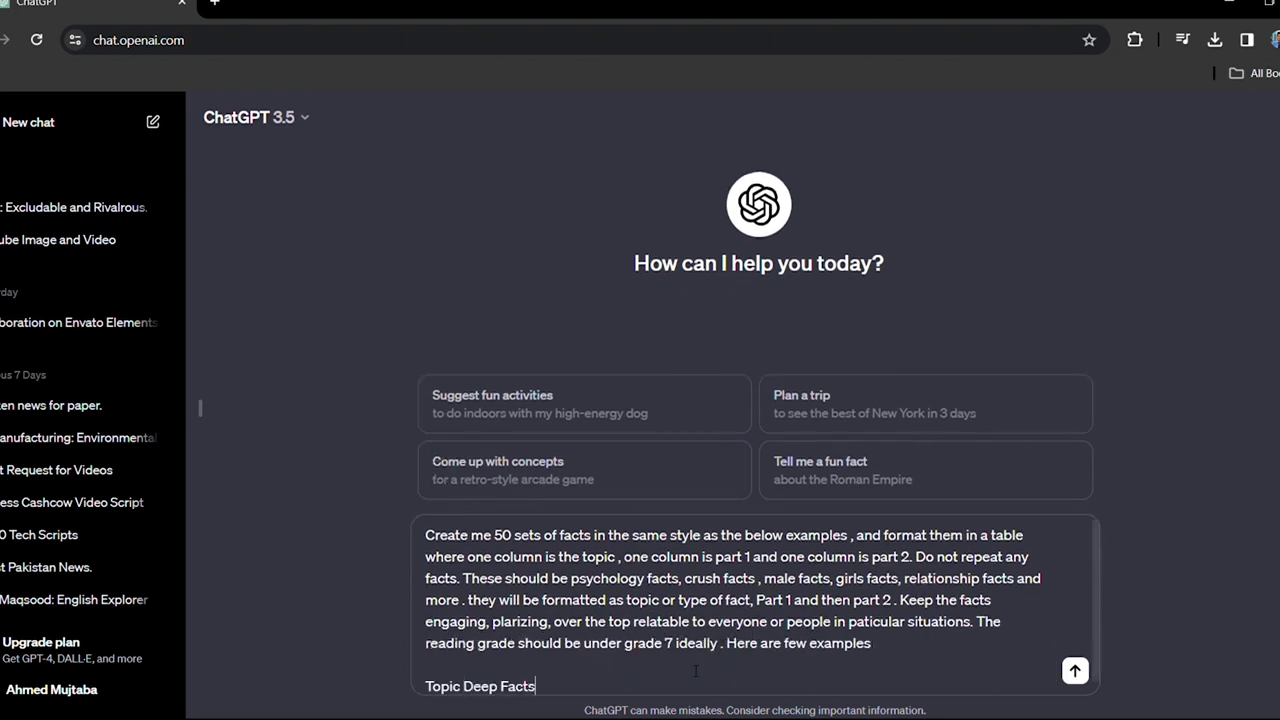
key("Return")
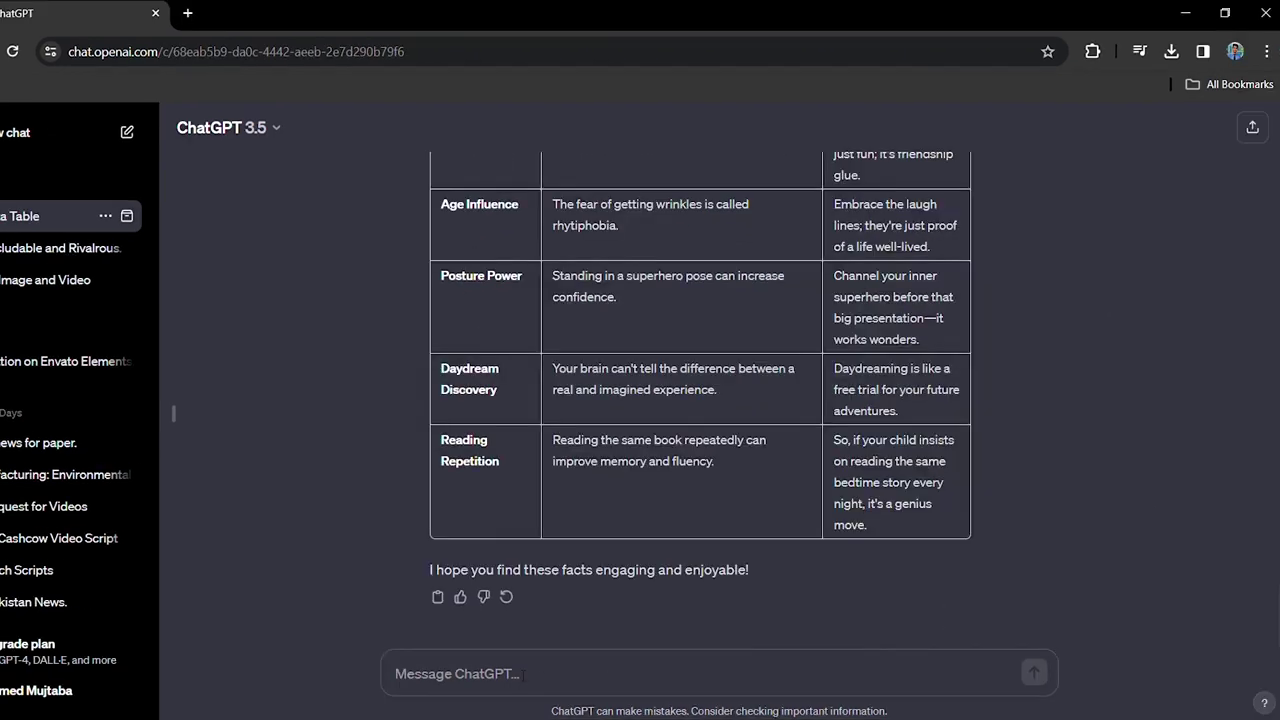
Request 20 more facts without repeating previous ones, and select text from the start of the first facts table
type("generate 20 more without repeating previous once")
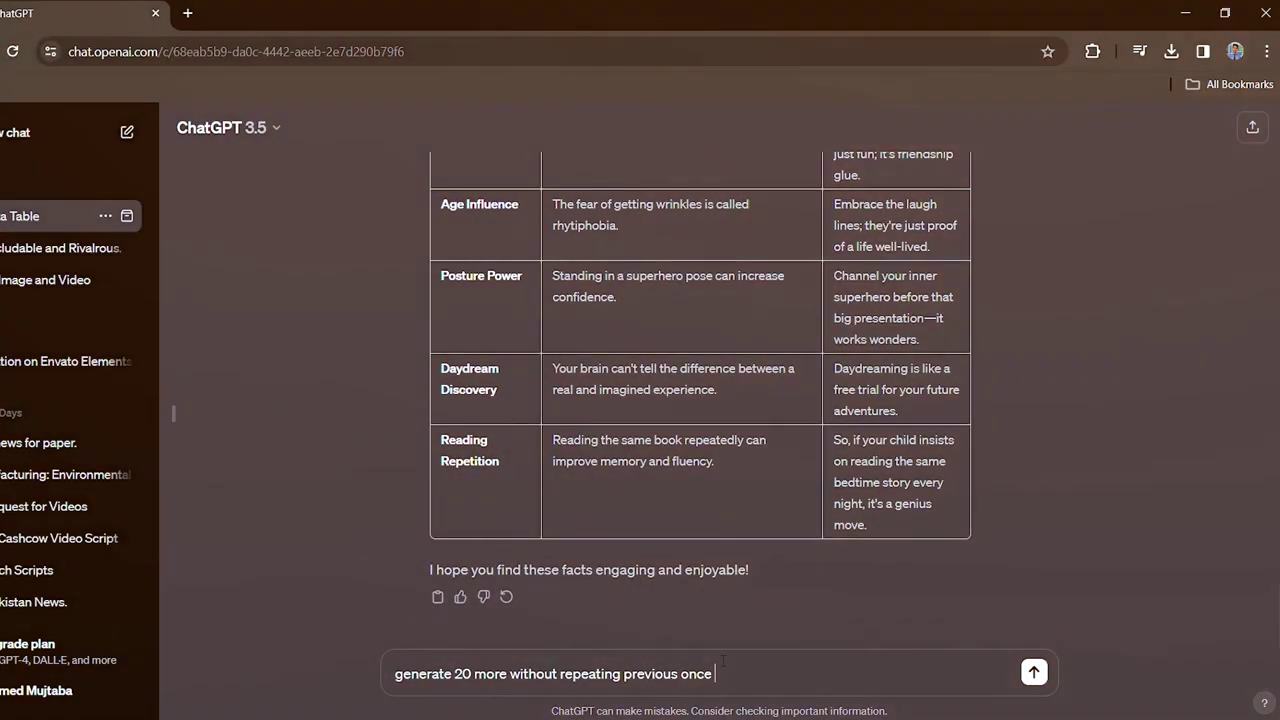
key("Return")
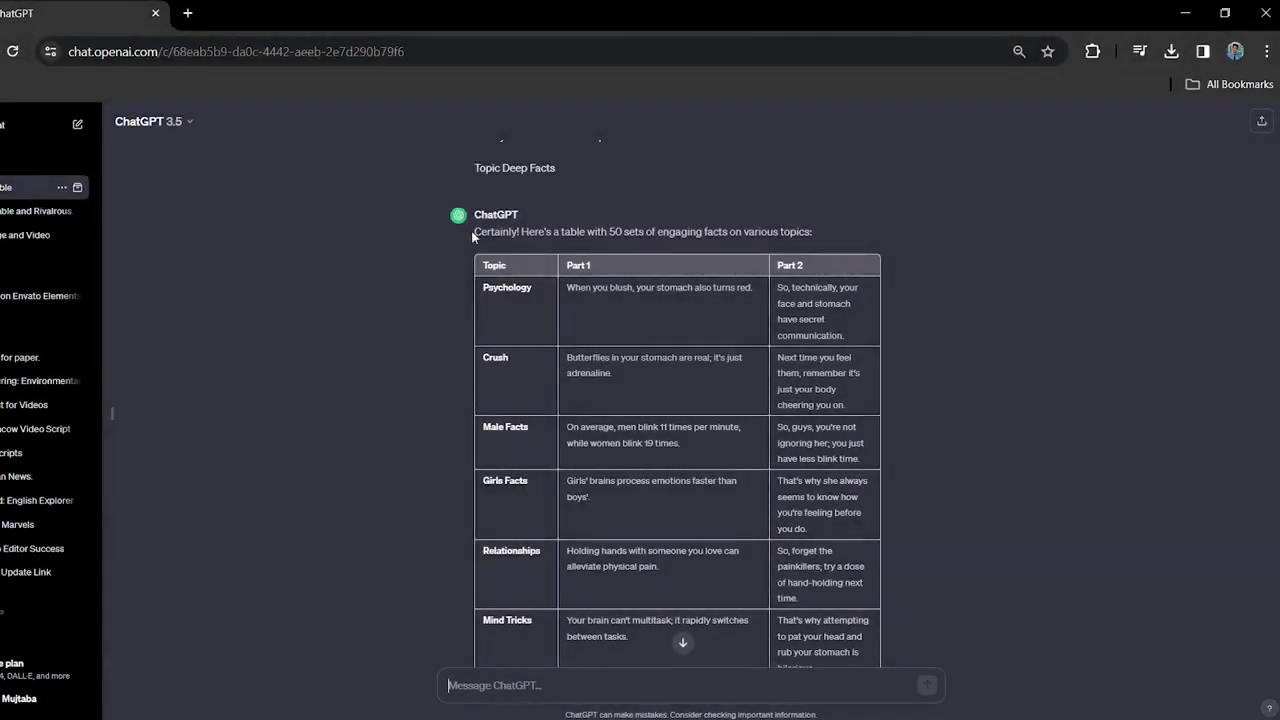
left_click_drag(473, 236, 839, 334)
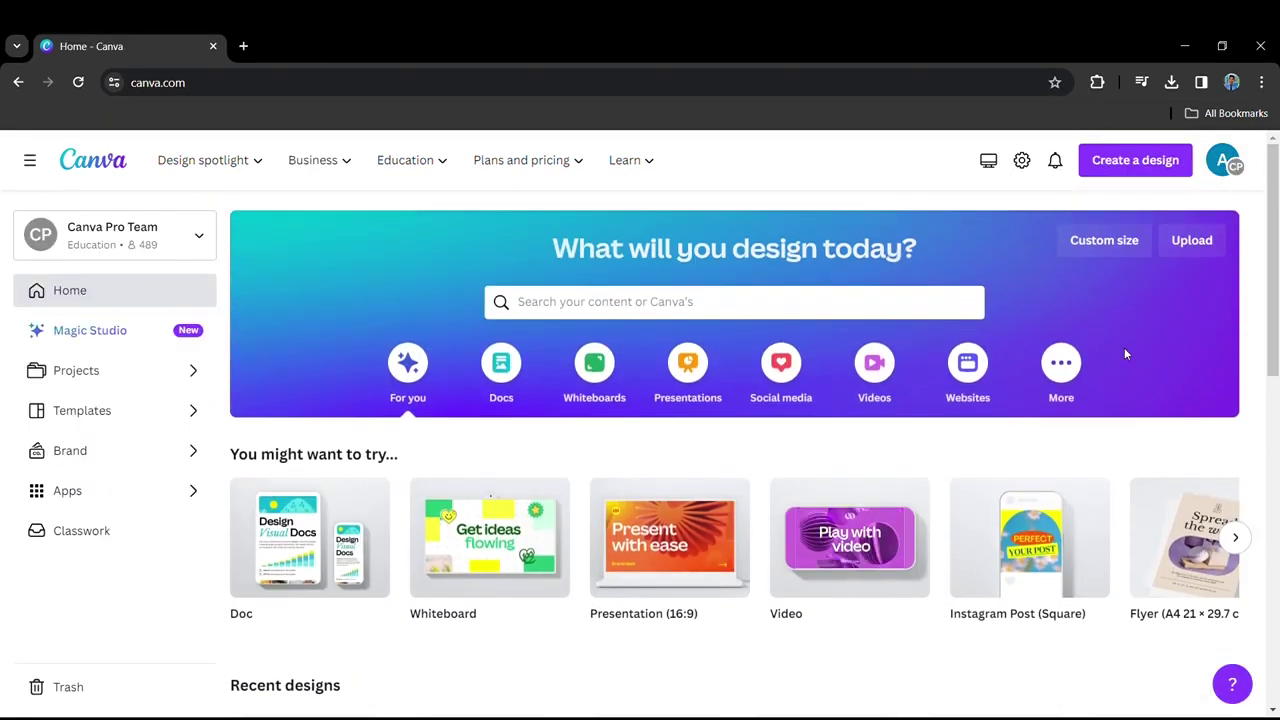
Switch to Canva, find the YouTube Shorts templates and create a blank YouTube Shorts design
left_click(745, 306)
type("youtube s")
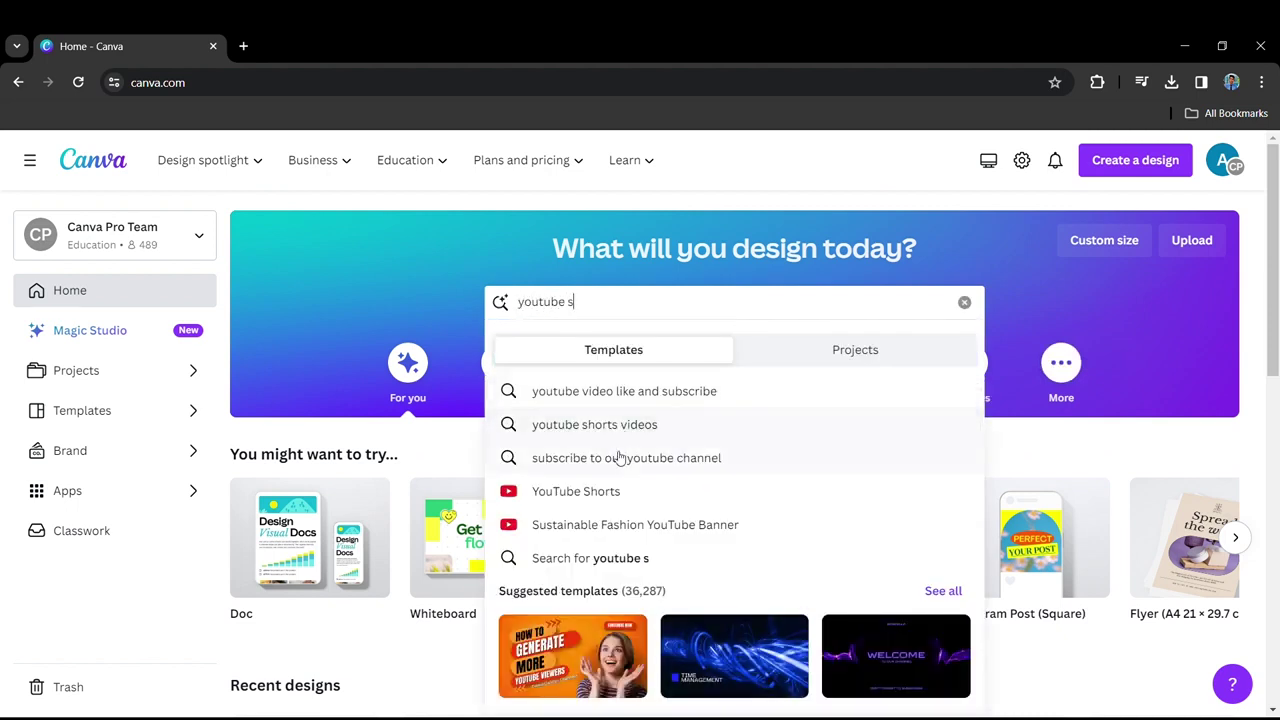
left_click(606, 488)
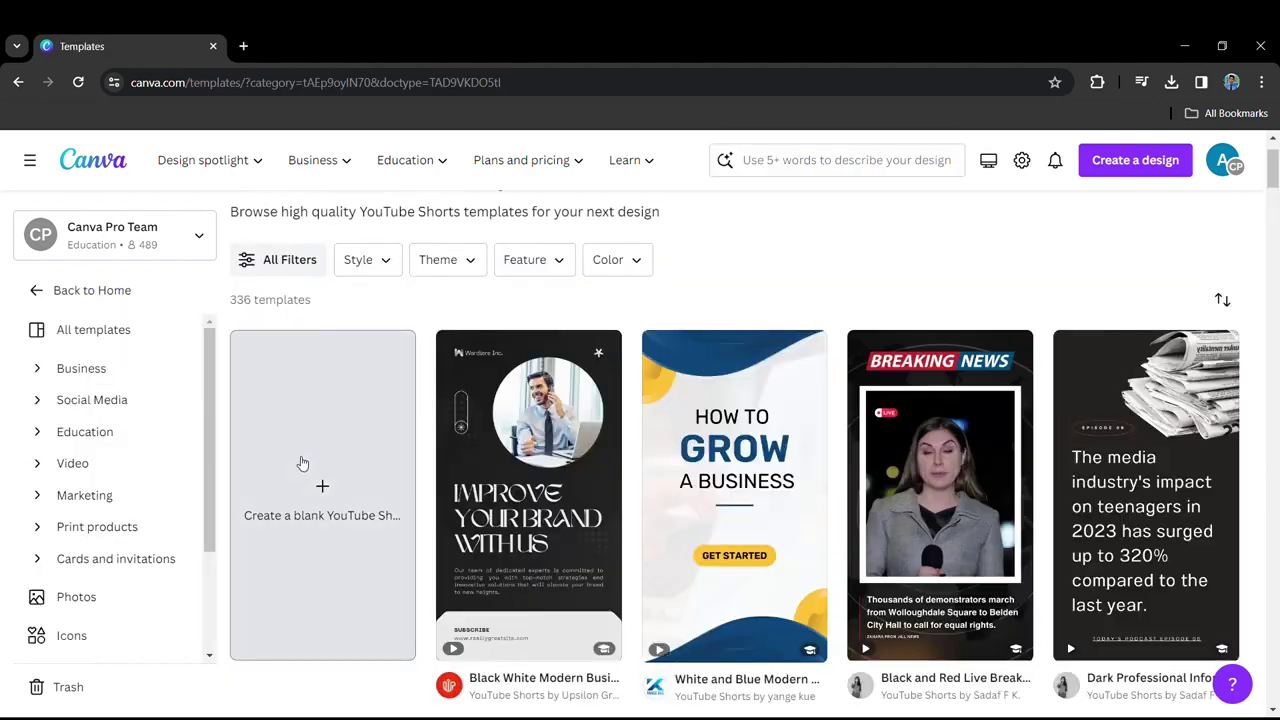
left_click(298, 461)
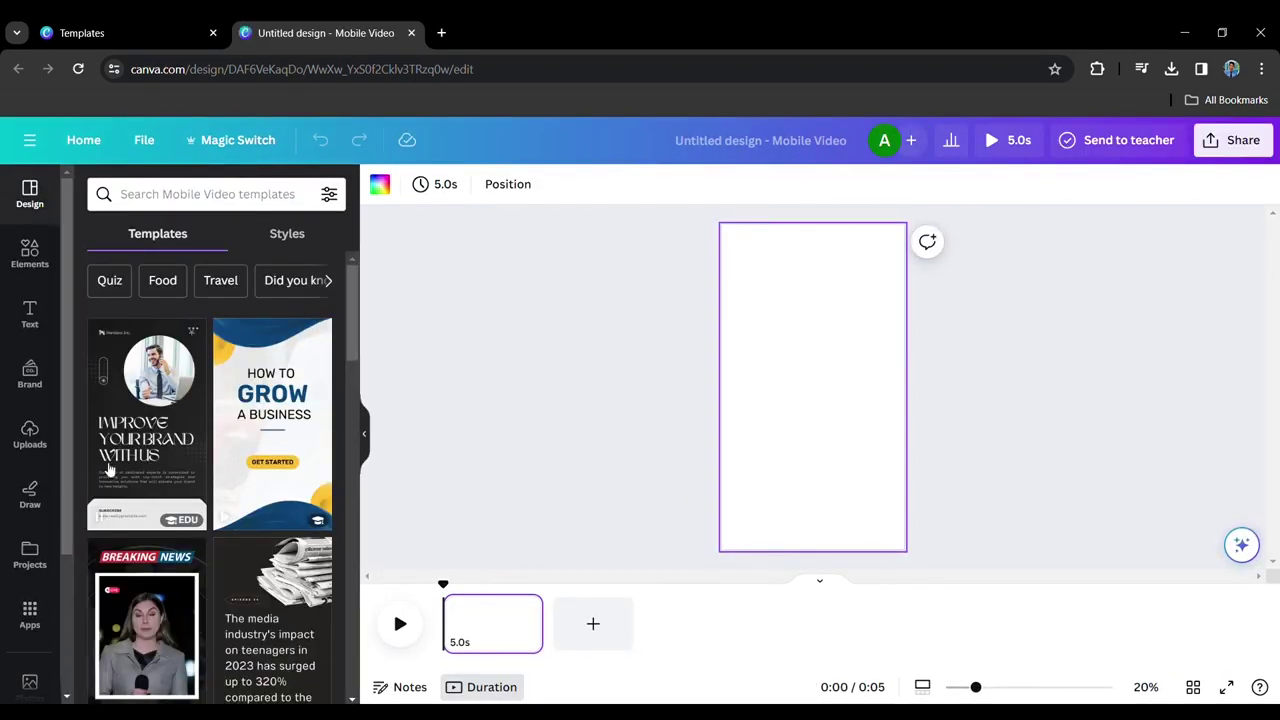
Search the stock videos for "sun set" and add the 12-second clip of the sun over water to the blank page
scroll(35, 578, "down", 2)
left_click(34, 535)
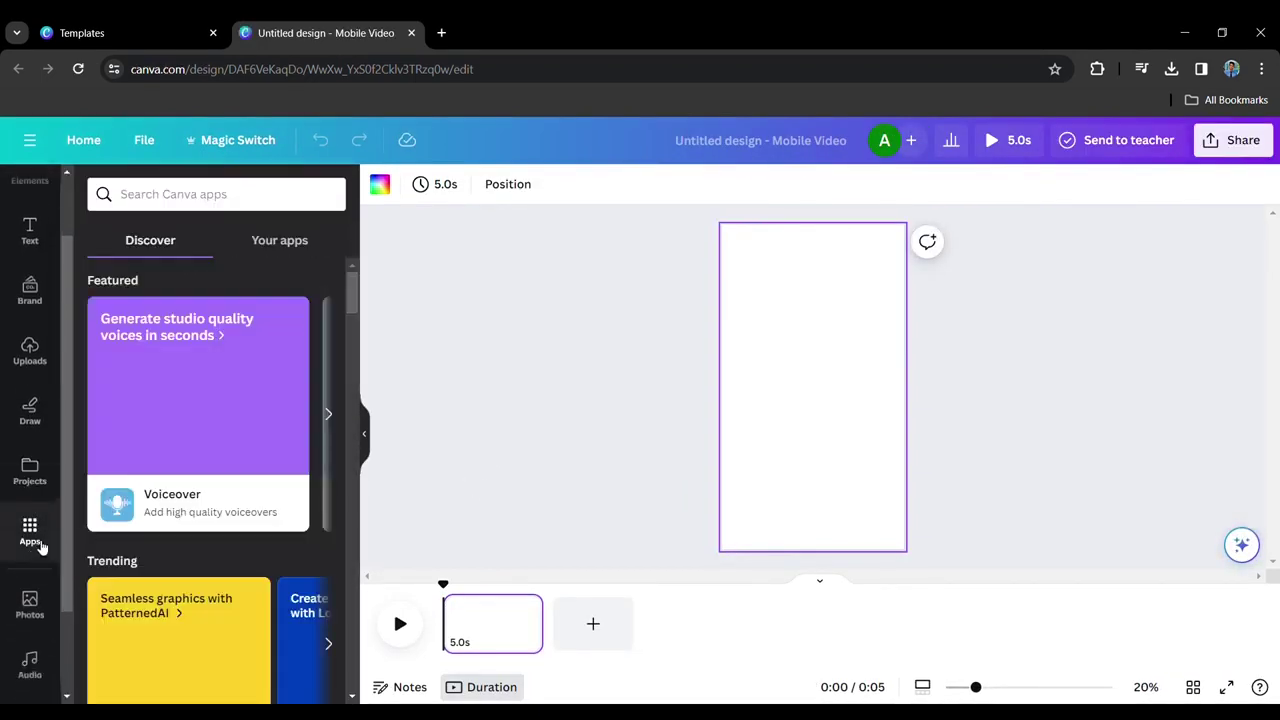
scroll(196, 530, "down", 4)
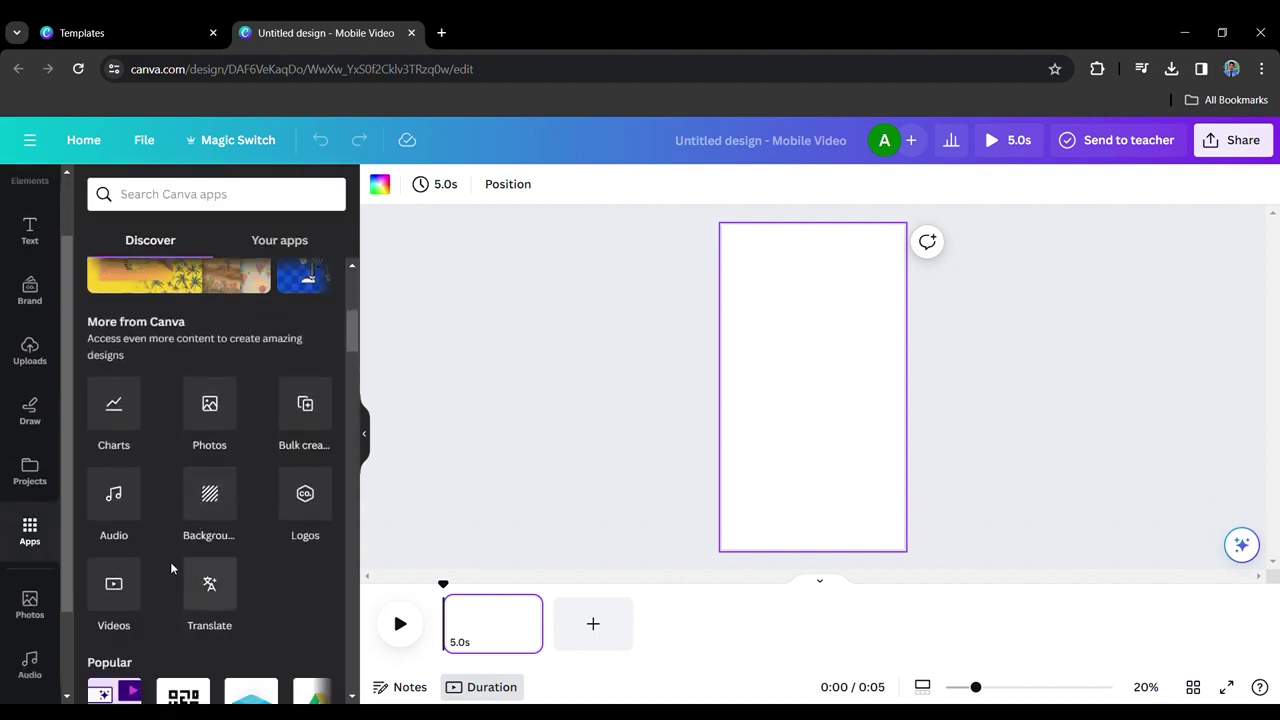
left_click(120, 595)
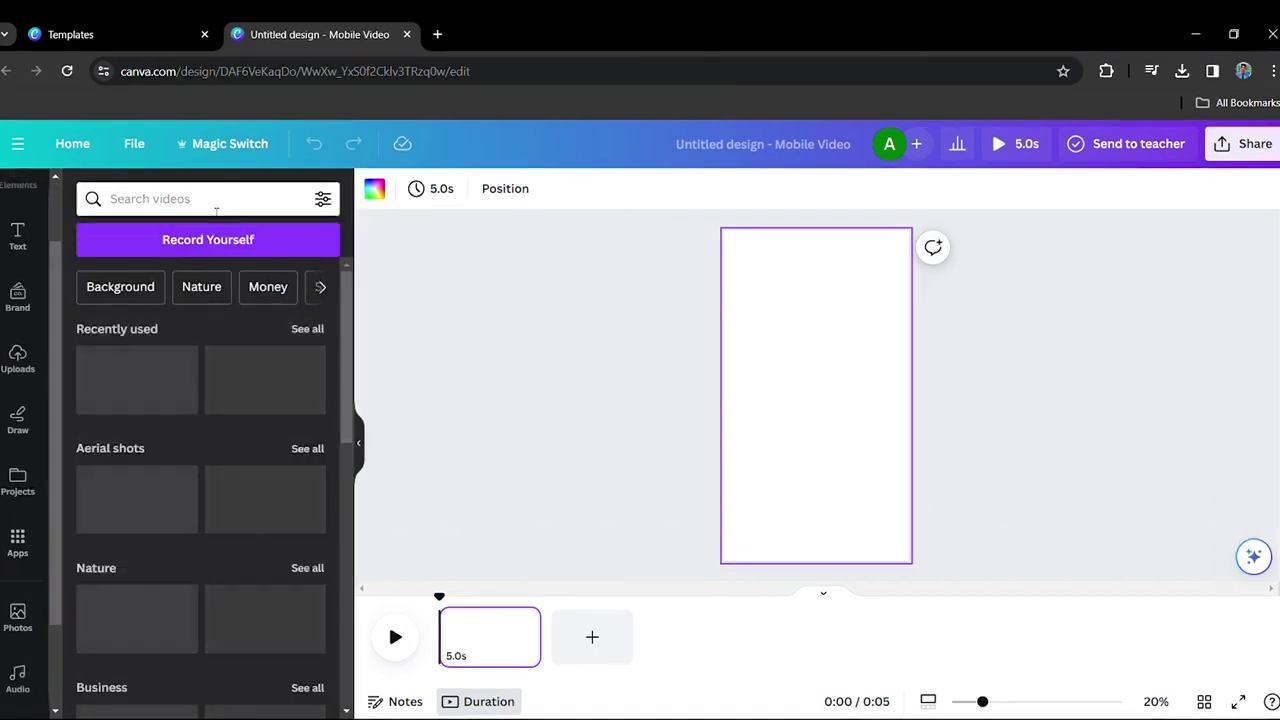
left_click(217, 199)
type("sun set")
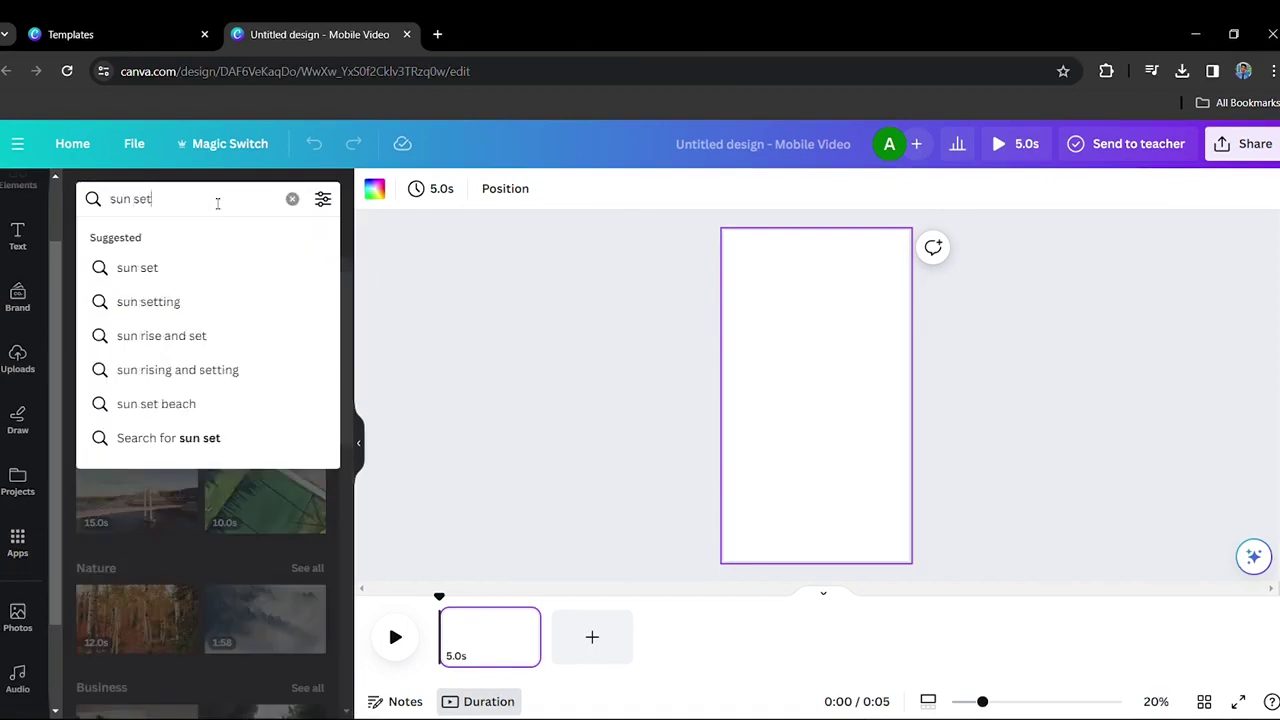
key("Return")
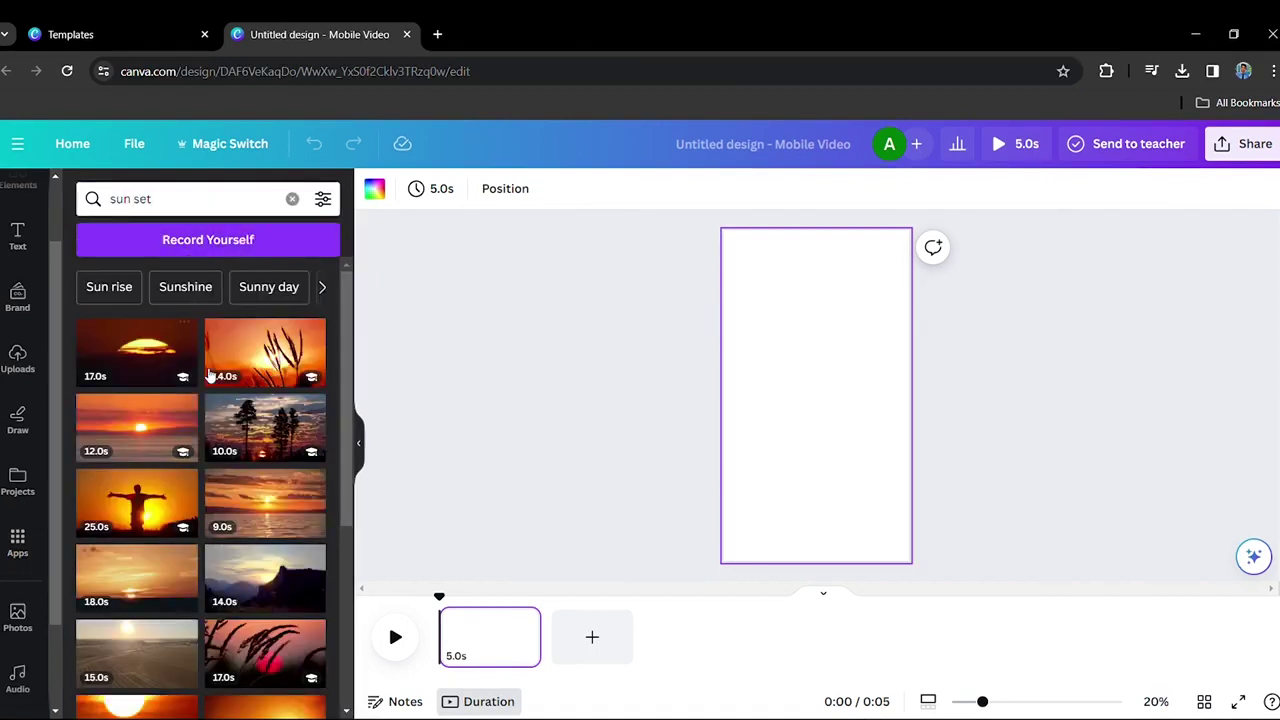
left_click_drag(128, 440, 781, 418)
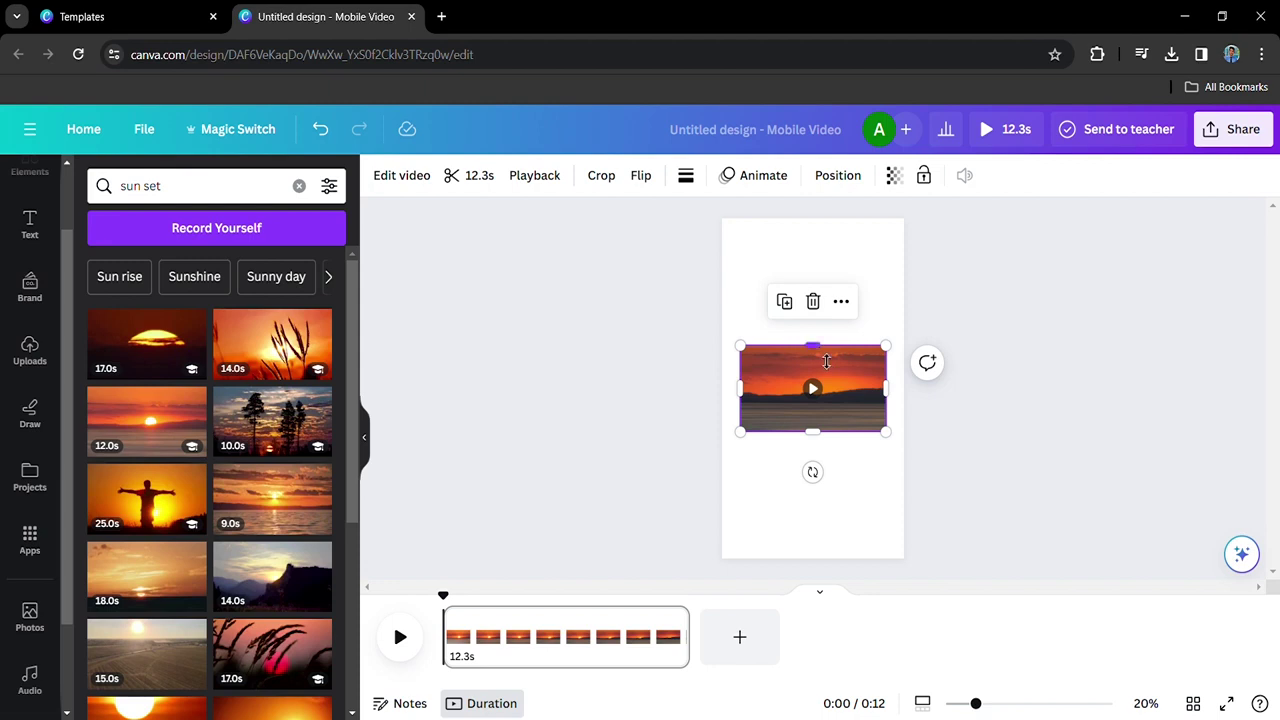
Stretch the sunset clip on all four sides to cover the whole vertical page
left_click_drag(826, 361, 826, 219)
left_click_drag(812, 432, 837, 558)
left_click_drag(740, 390, 722, 399)
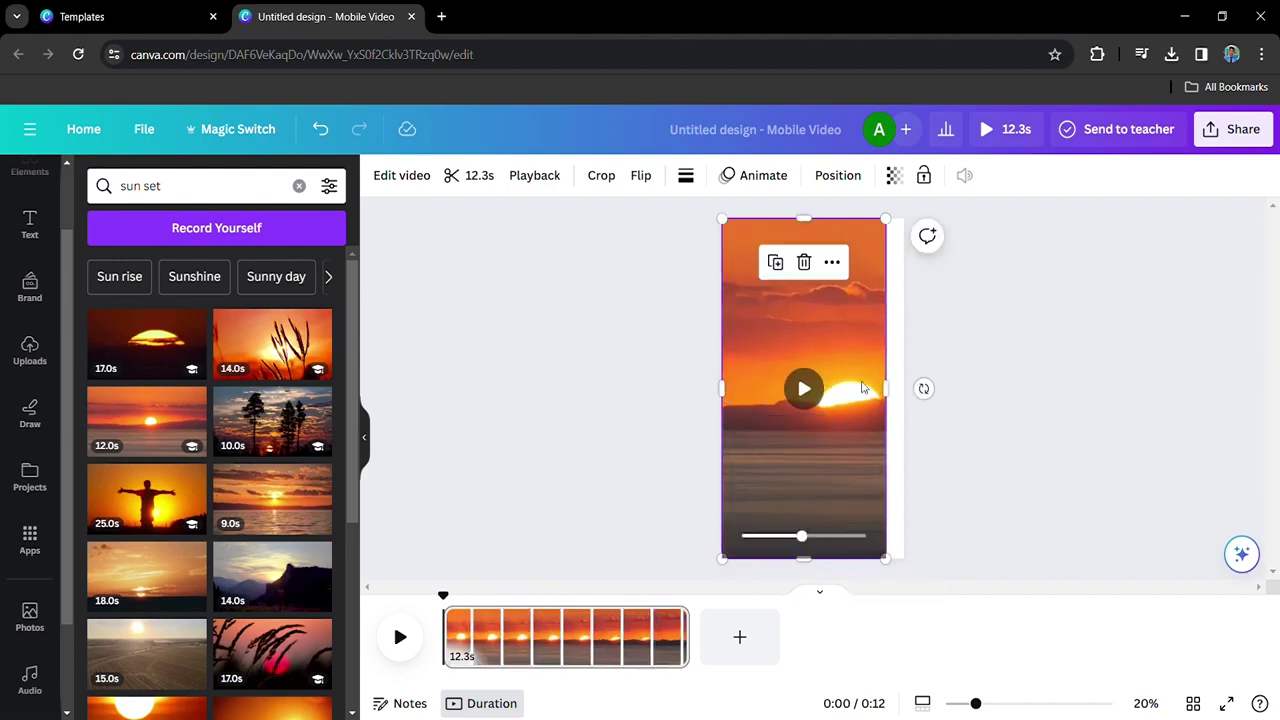
left_click_drag(886, 390, 904, 398)
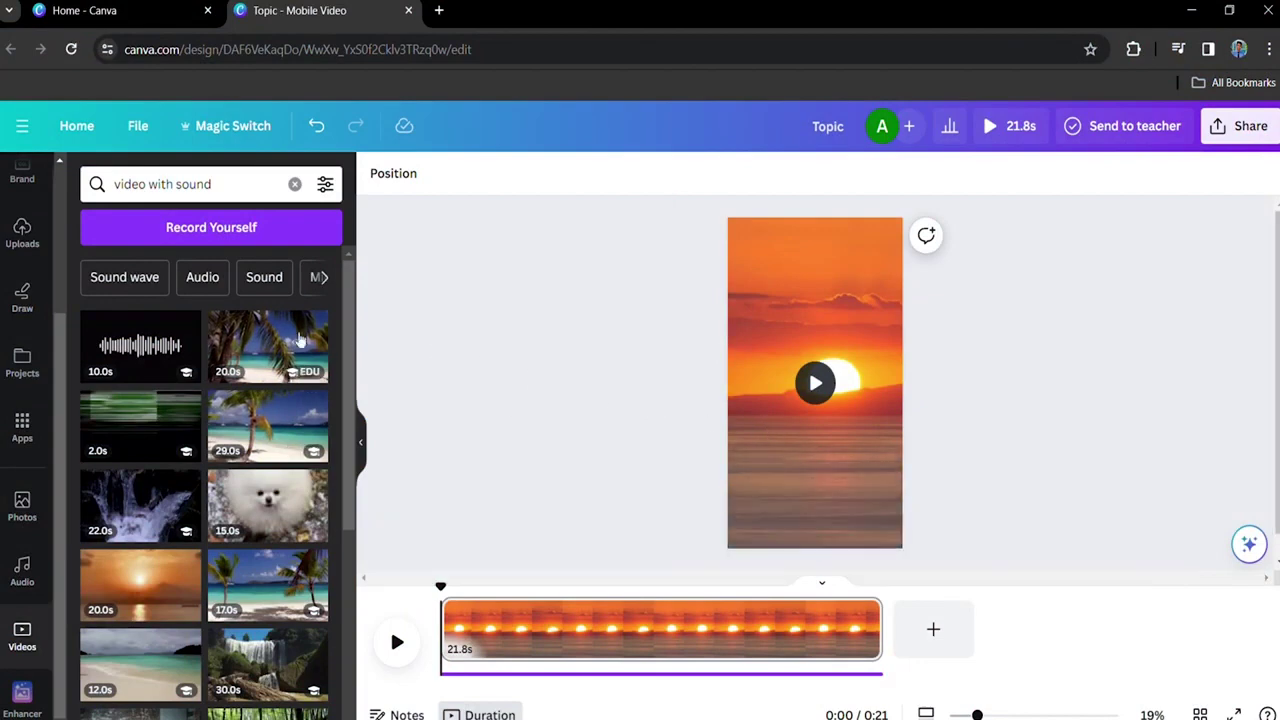
Trim the video on the page to 6.0 seconds and apply the trim
left_click(736, 289)
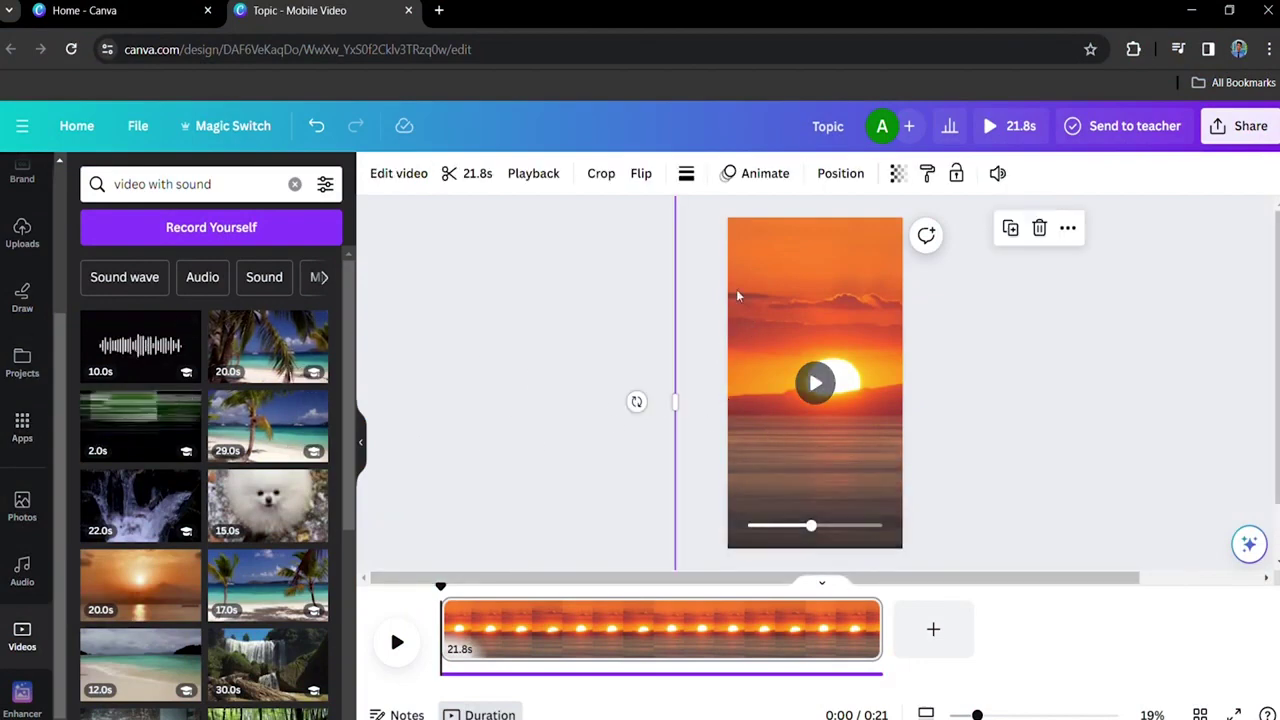
left_click(477, 174)
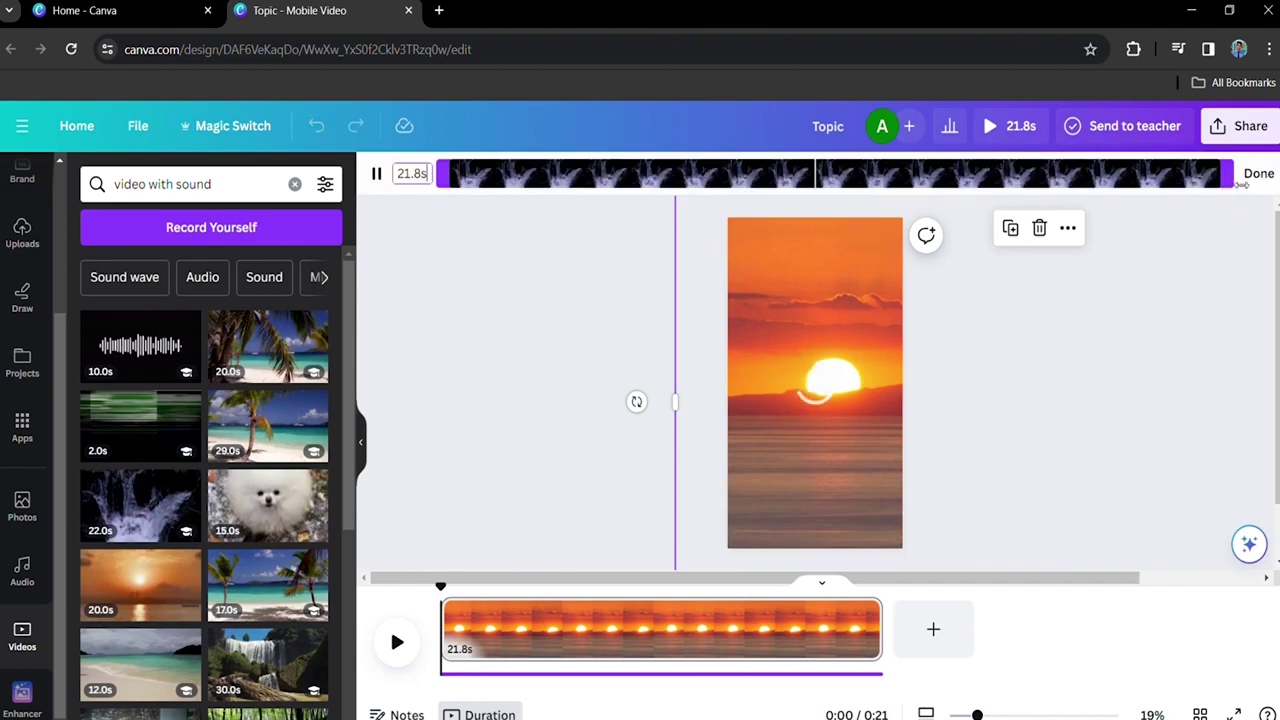
left_click_drag(1237, 182, 673, 212)
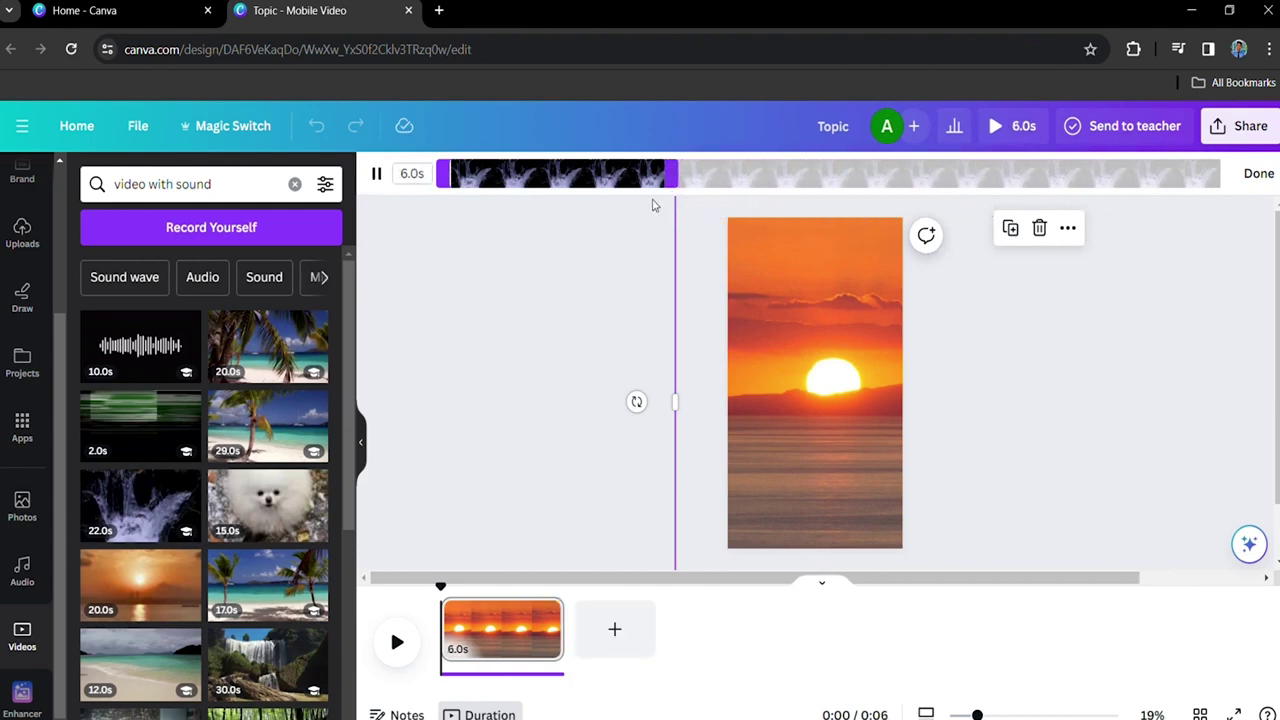
left_click(1252, 176)
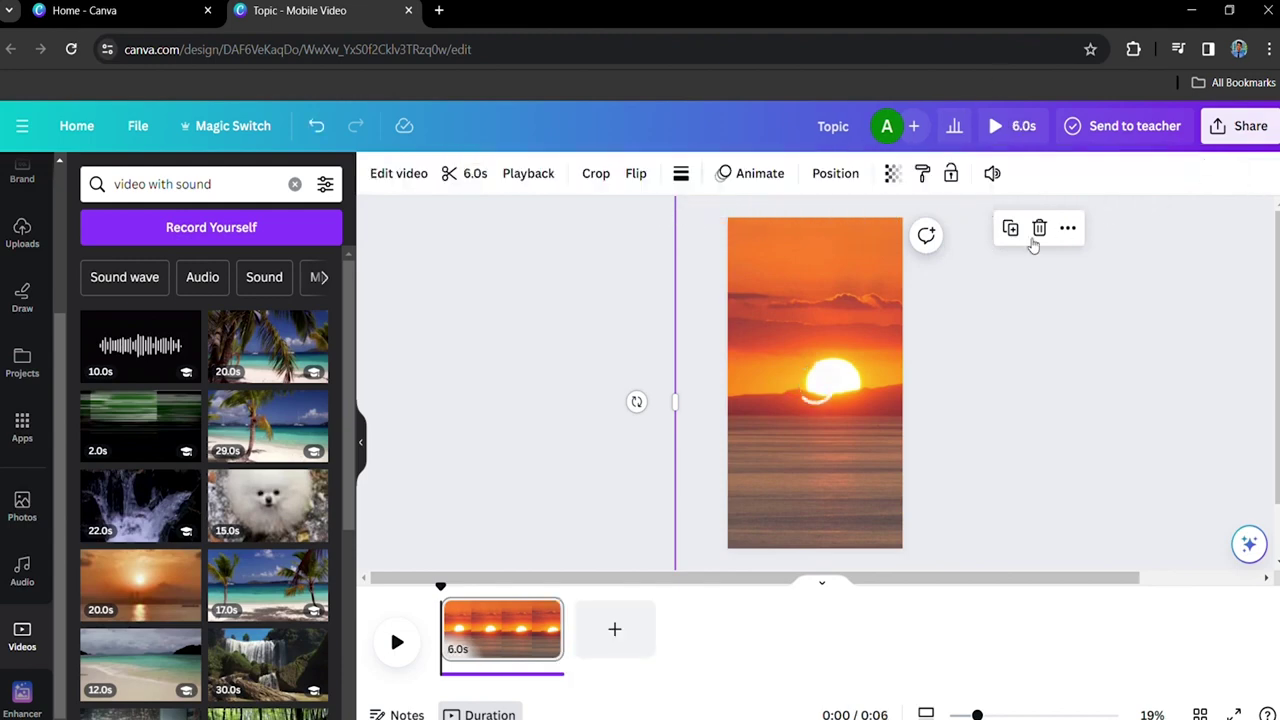
Mute the trimmed video by lowering its volume to the minimum
left_click(991, 174)
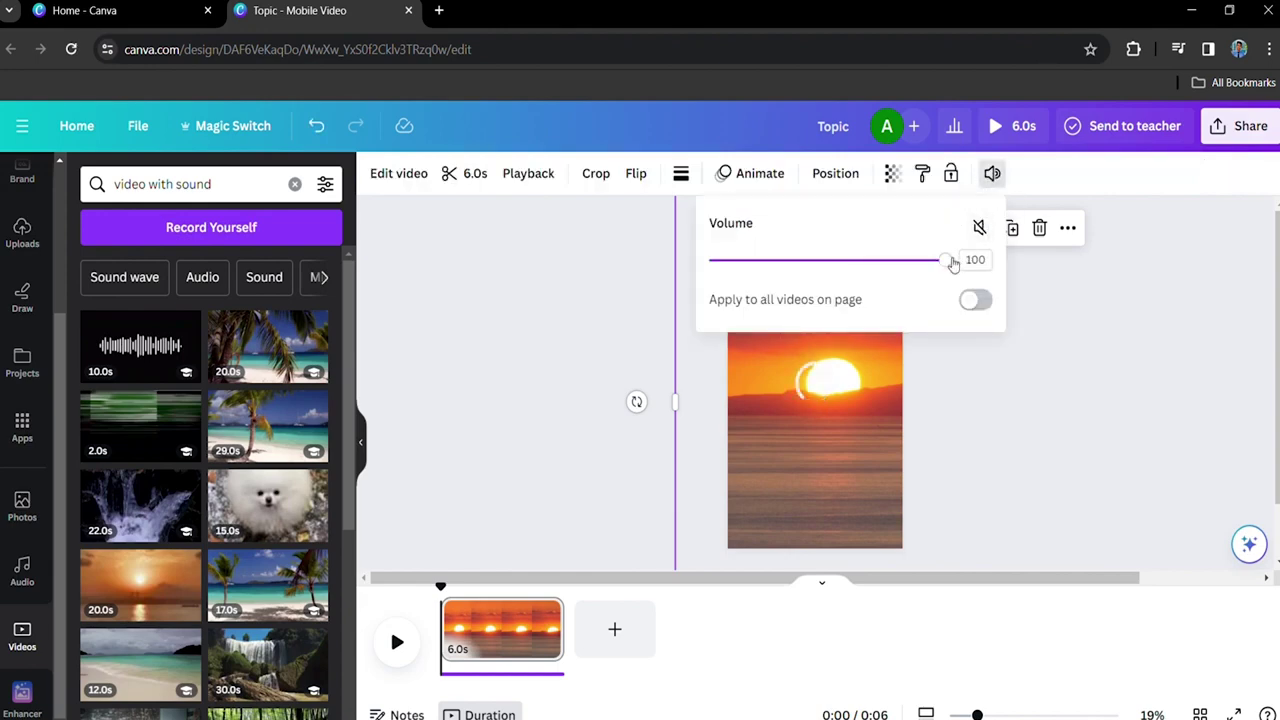
left_click_drag(953, 262, 623, 297)
left_click(769, 456)
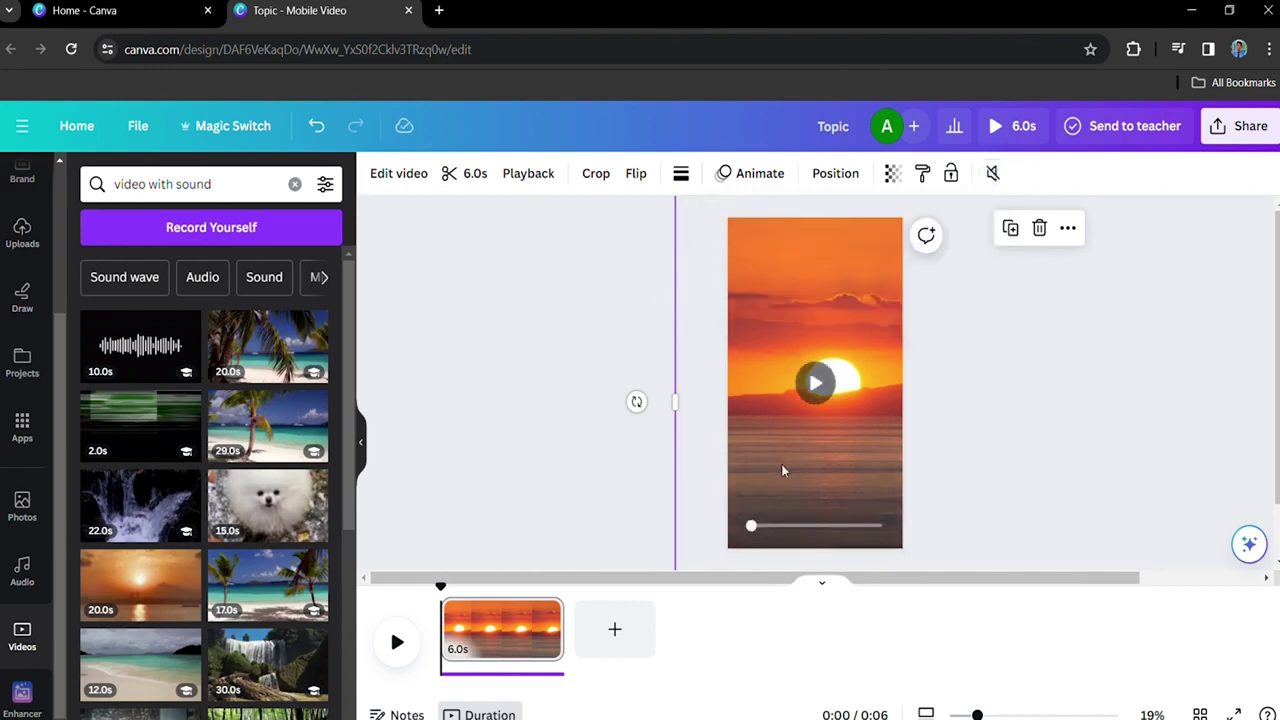
Add a heading reading "Topic" and place it centred in the upper part of the sunset page
scroll(20, 360, "up", 3)
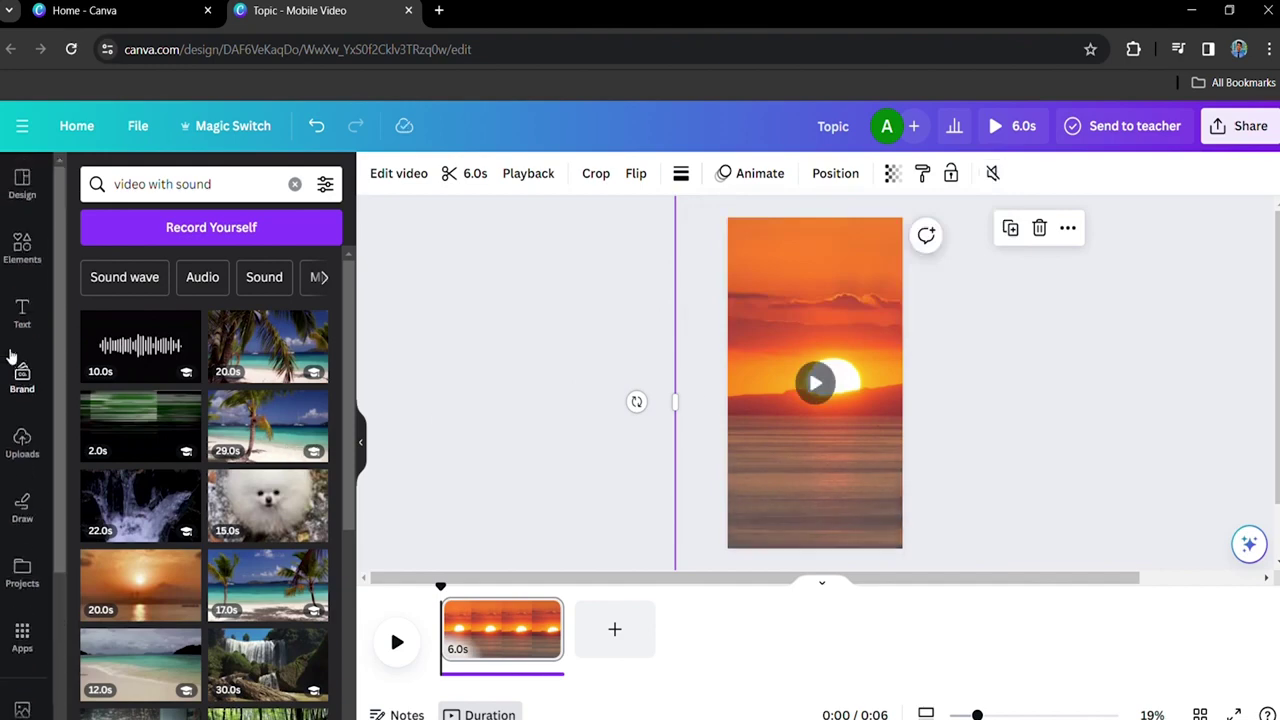
left_click(22, 315)
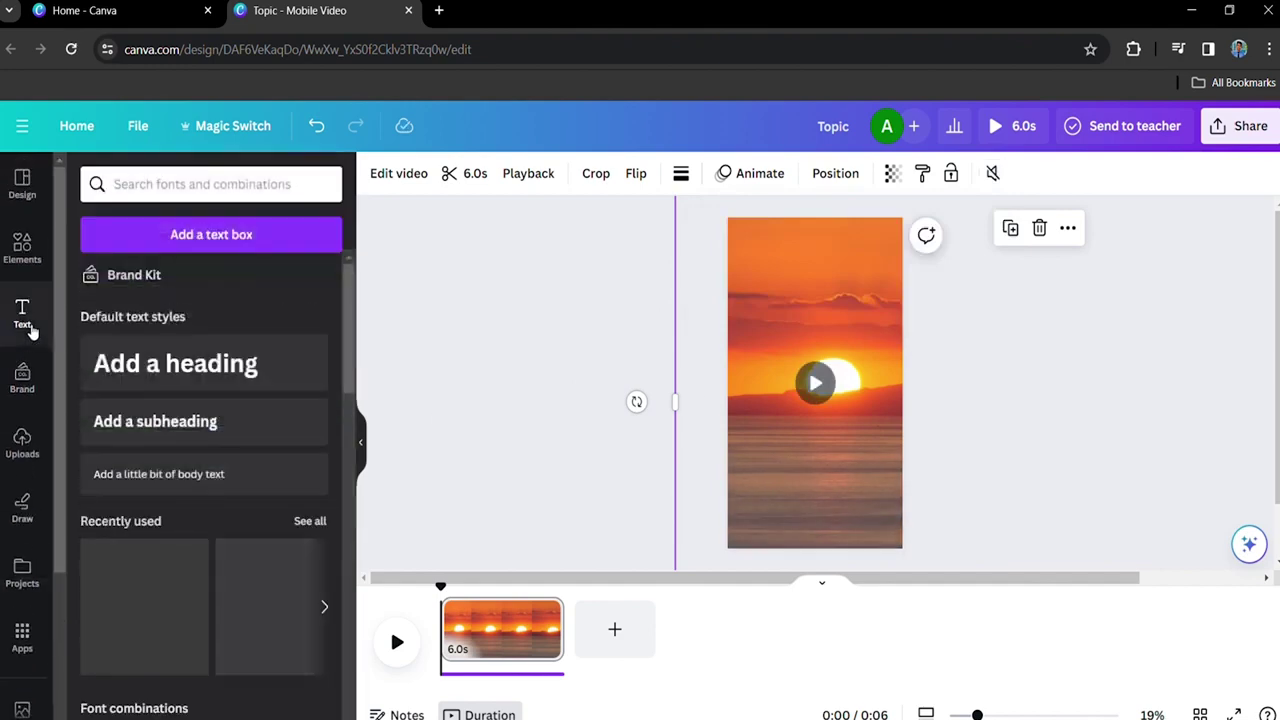
left_click(167, 365)
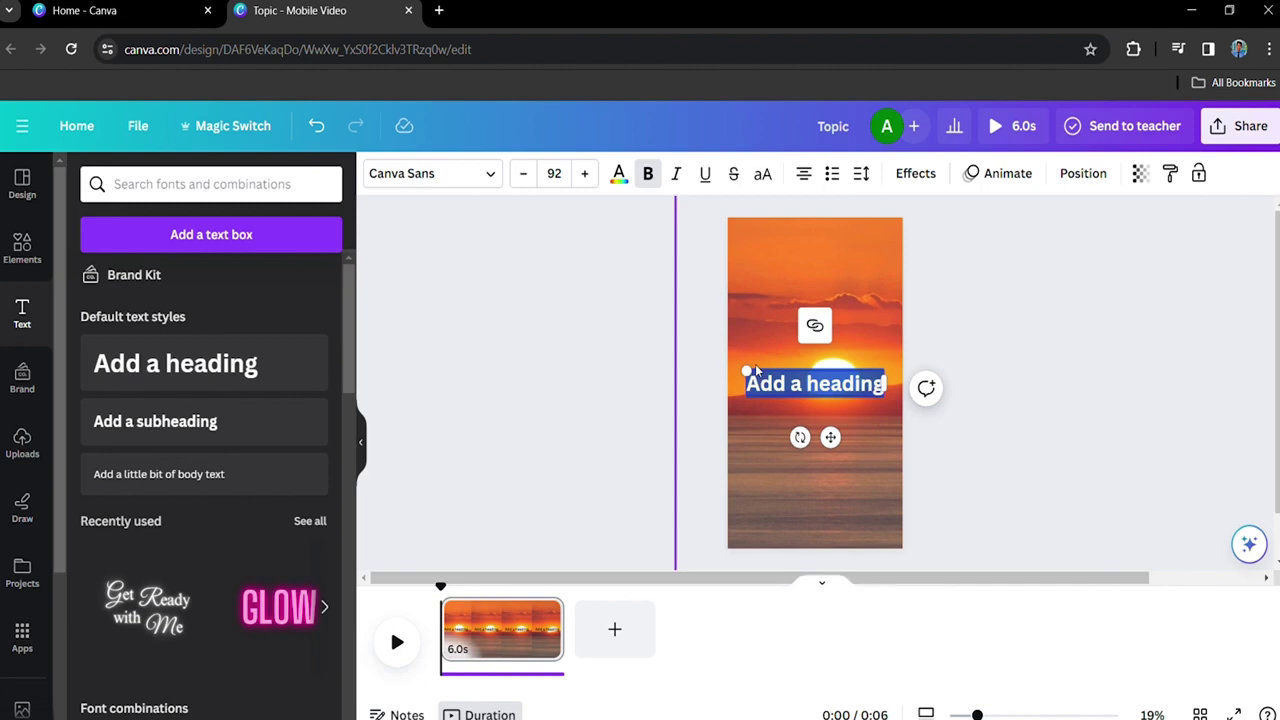
type("Topi")
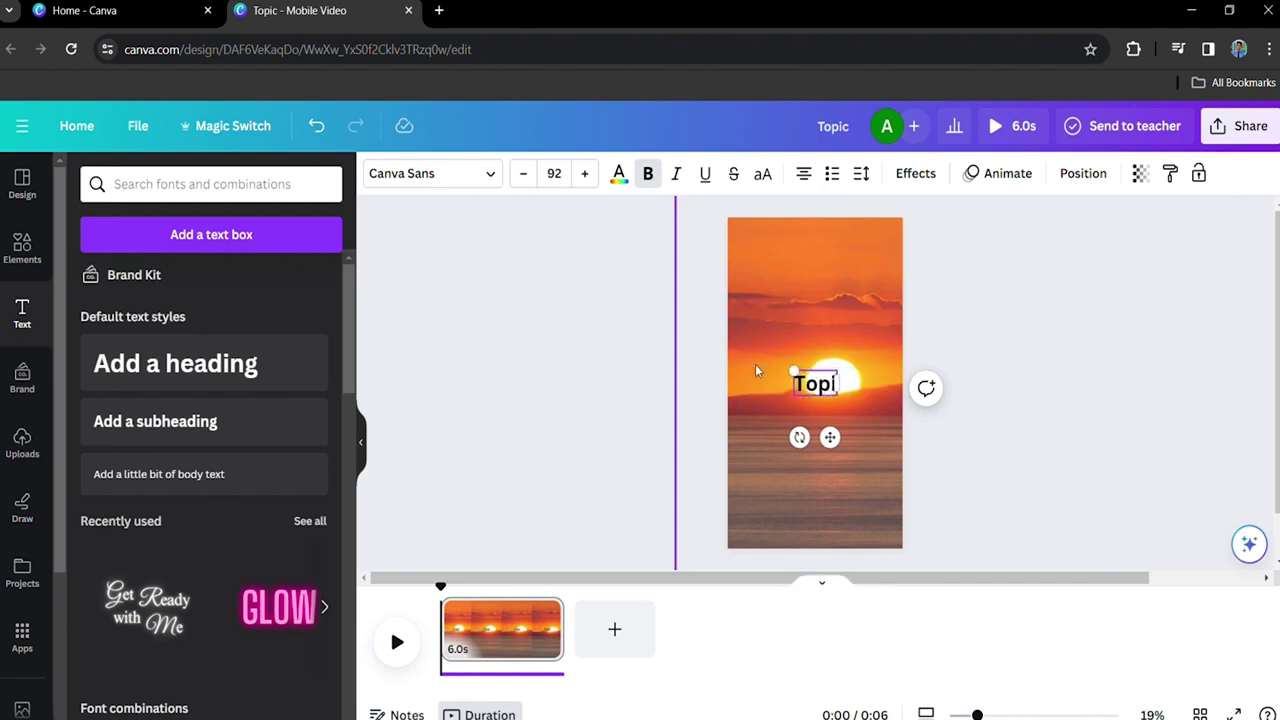
type("c")
left_click(838, 402)
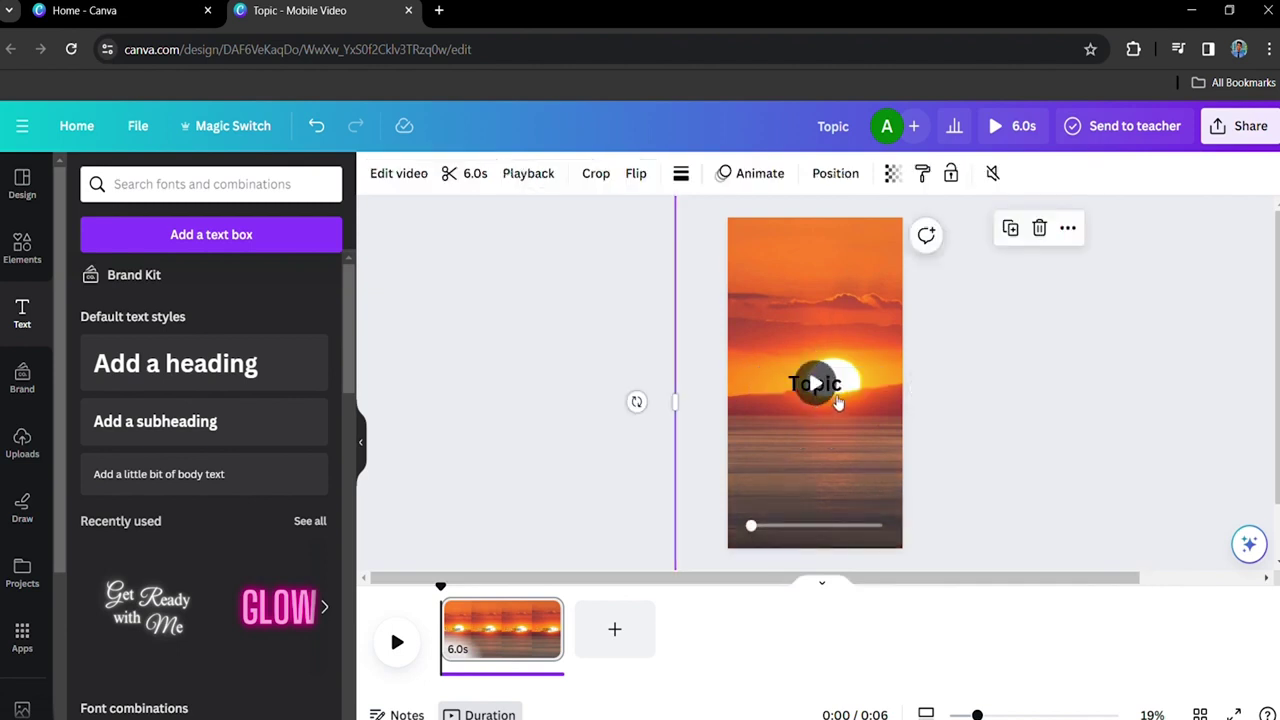
left_click(838, 402)
left_click_drag(838, 402, 832, 277)
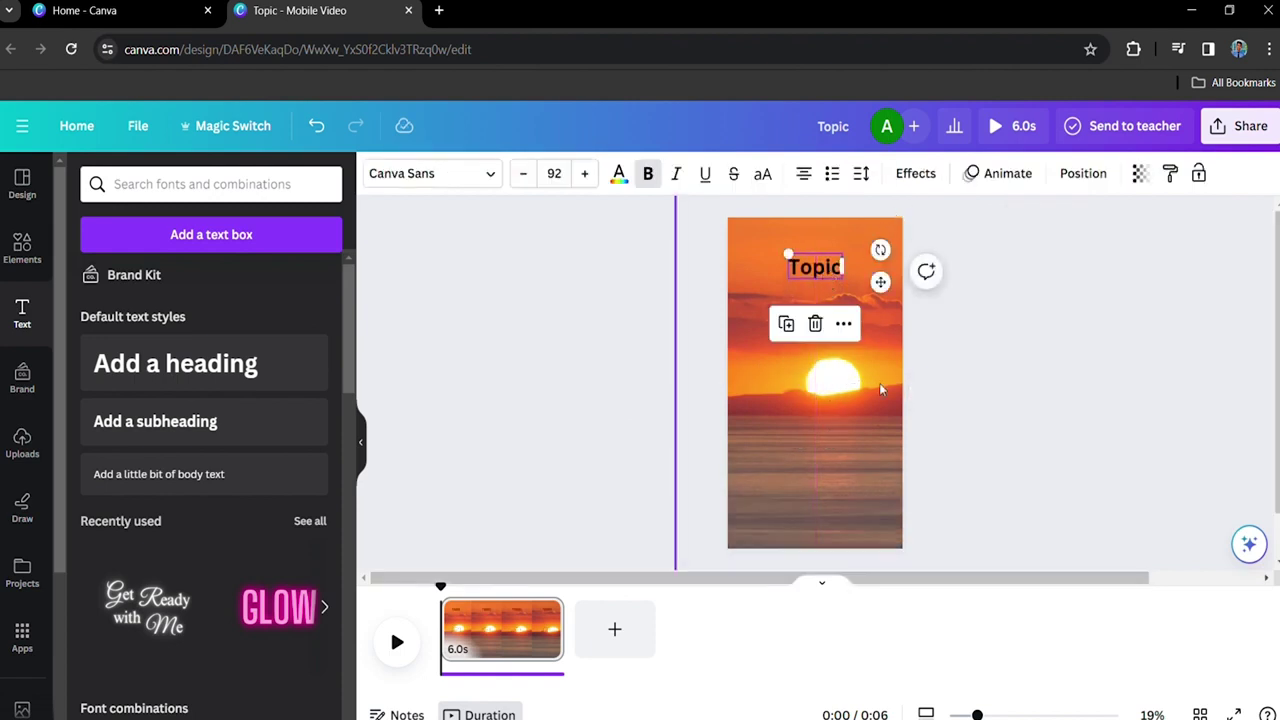
Colour the Topic heading white and apply the Background effect in black behind it
left_click(618, 173)
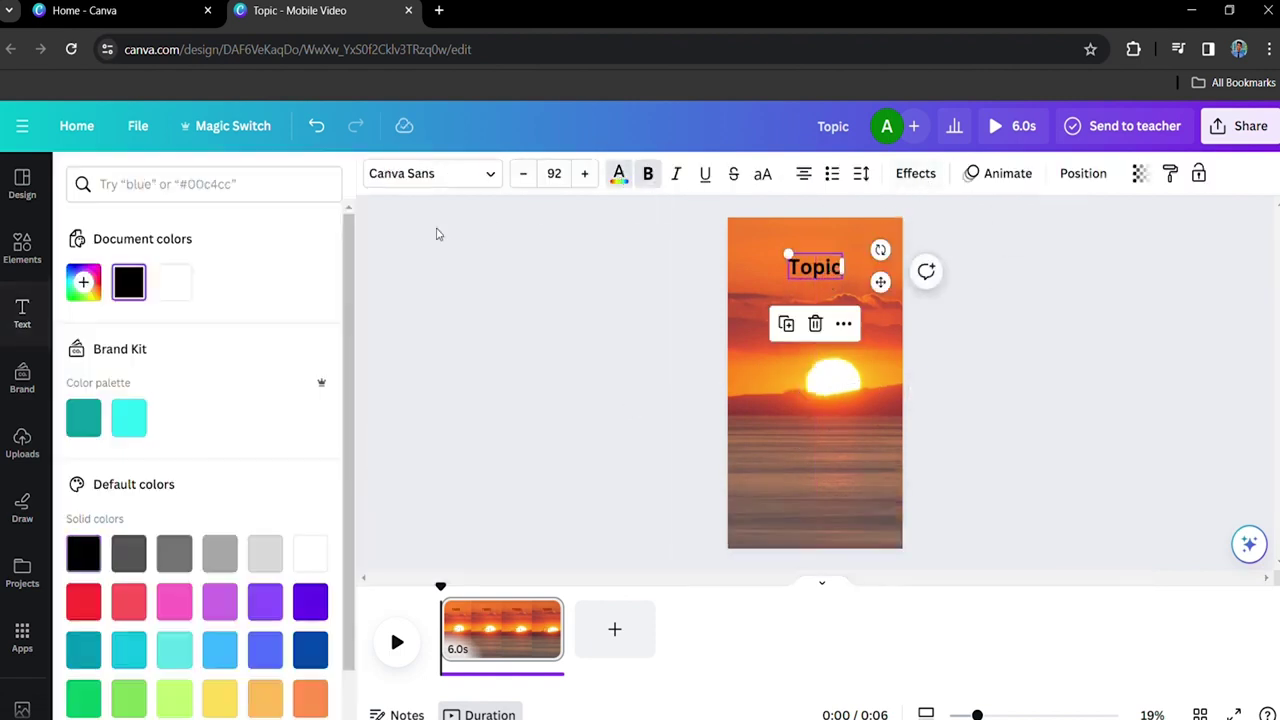
left_click(170, 284)
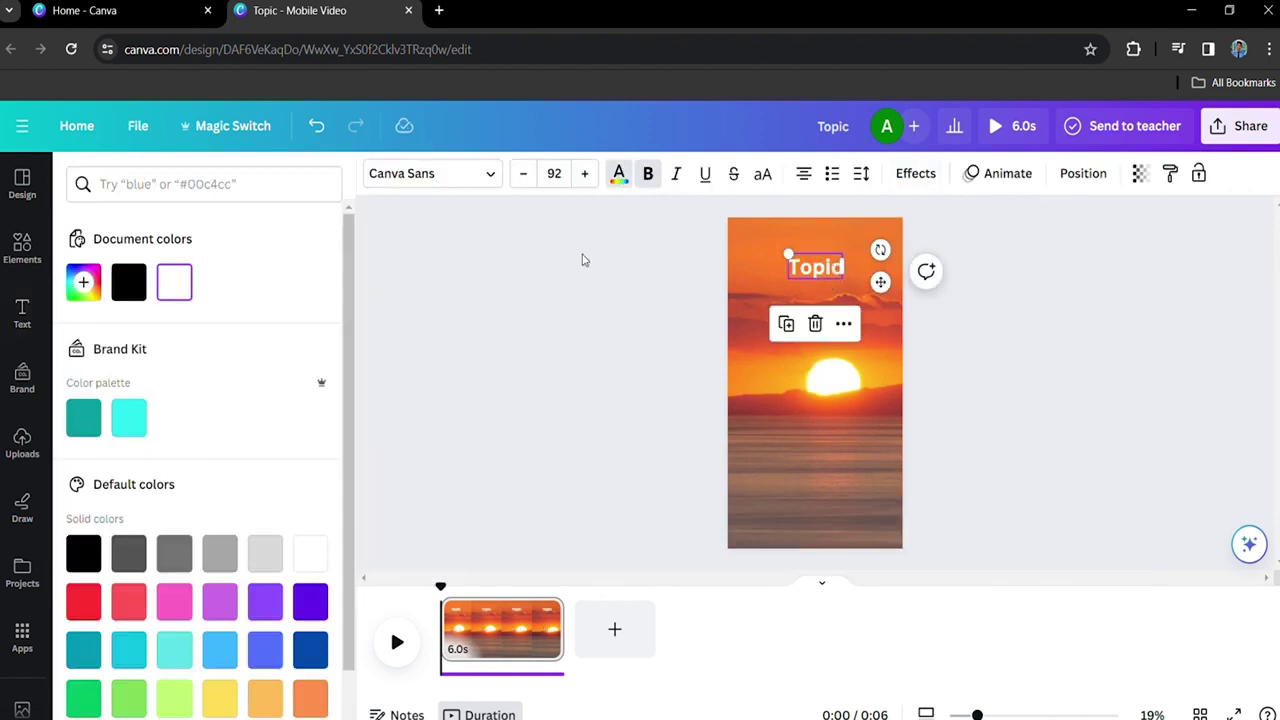
left_click(916, 175)
scroll(203, 543, "down", 2)
left_click(130, 522)
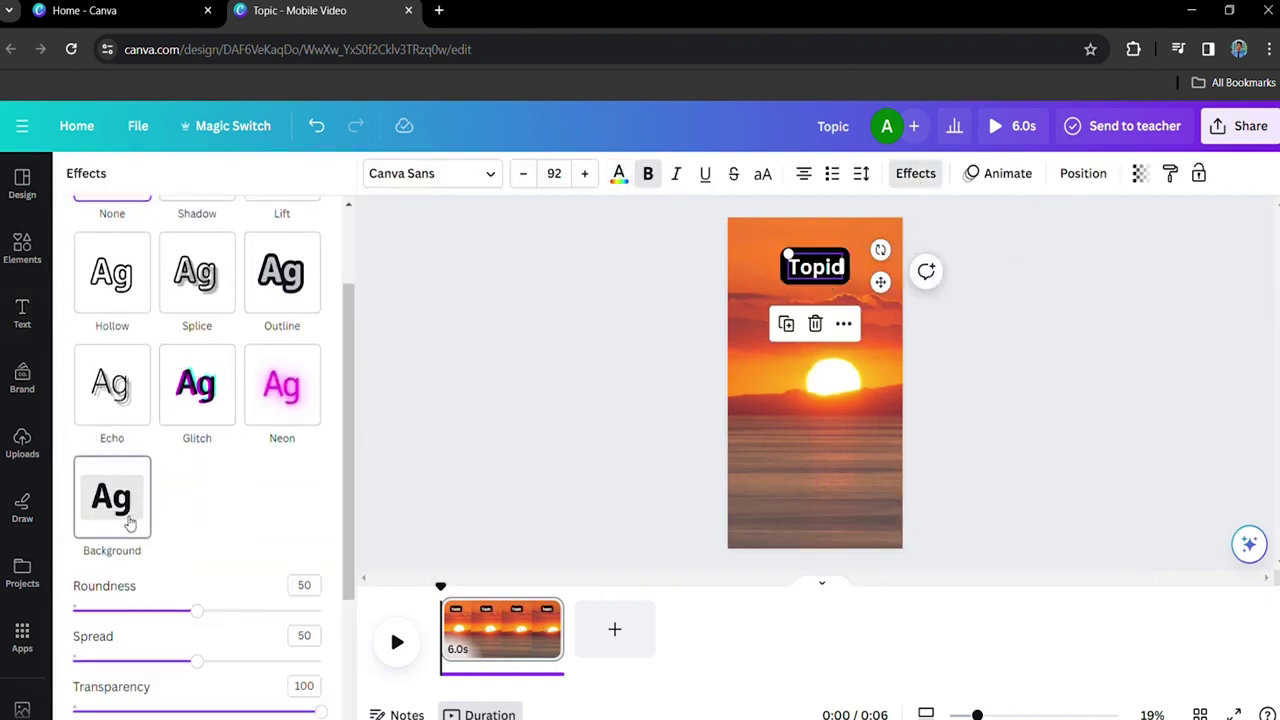
scroll(240, 520, "down", 2)
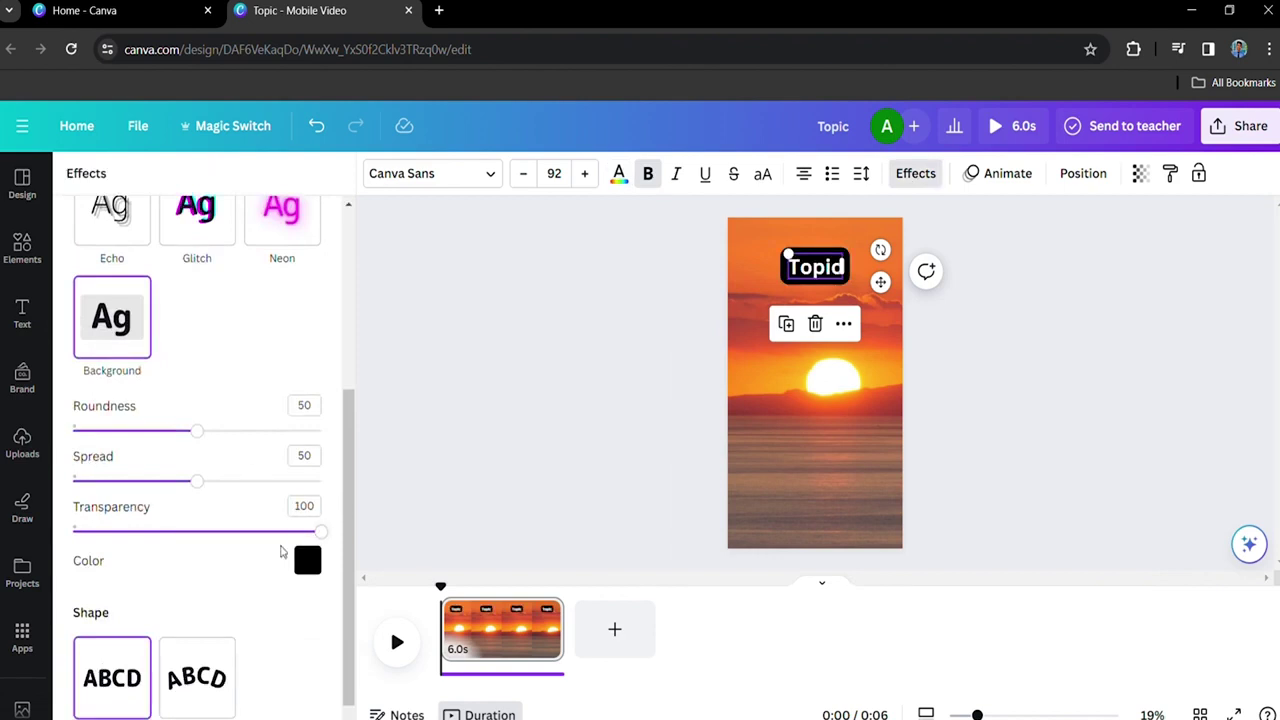
left_click(300, 562)
scroll(143, 500, "down", 3)
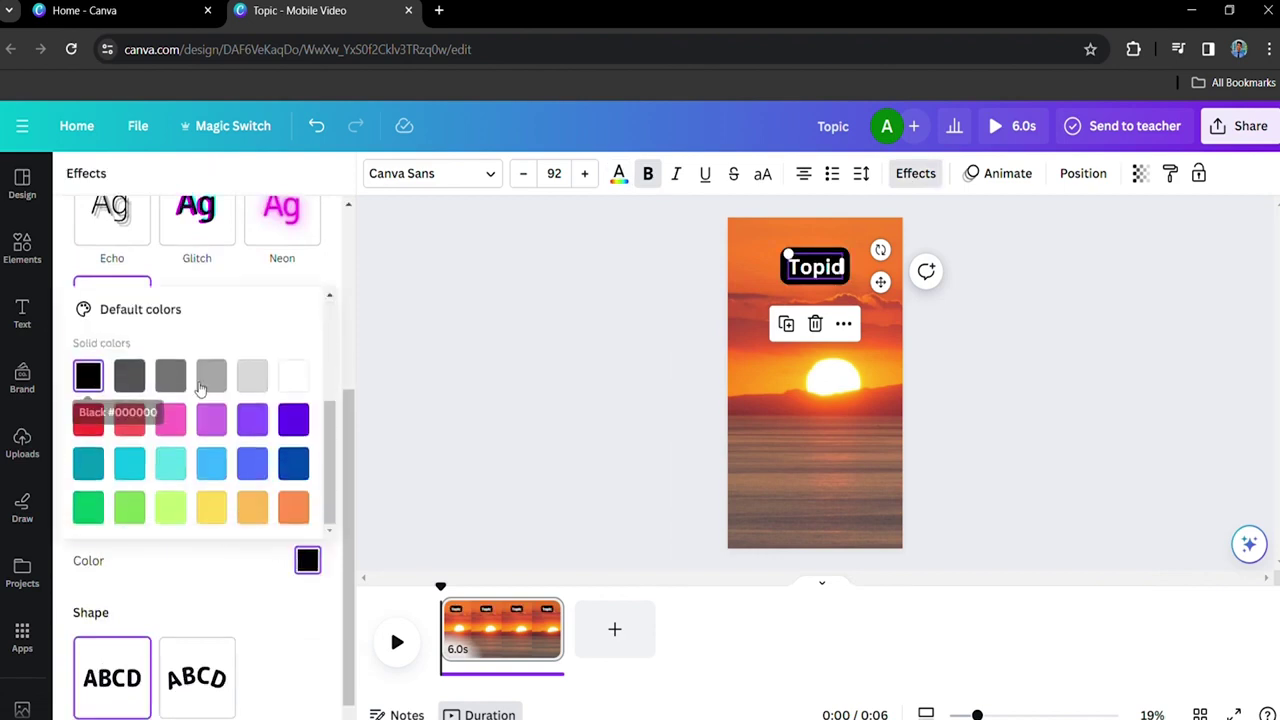
left_click(795, 382)
Change the font of the Topic heading to Helvetica World
left_click(818, 269)
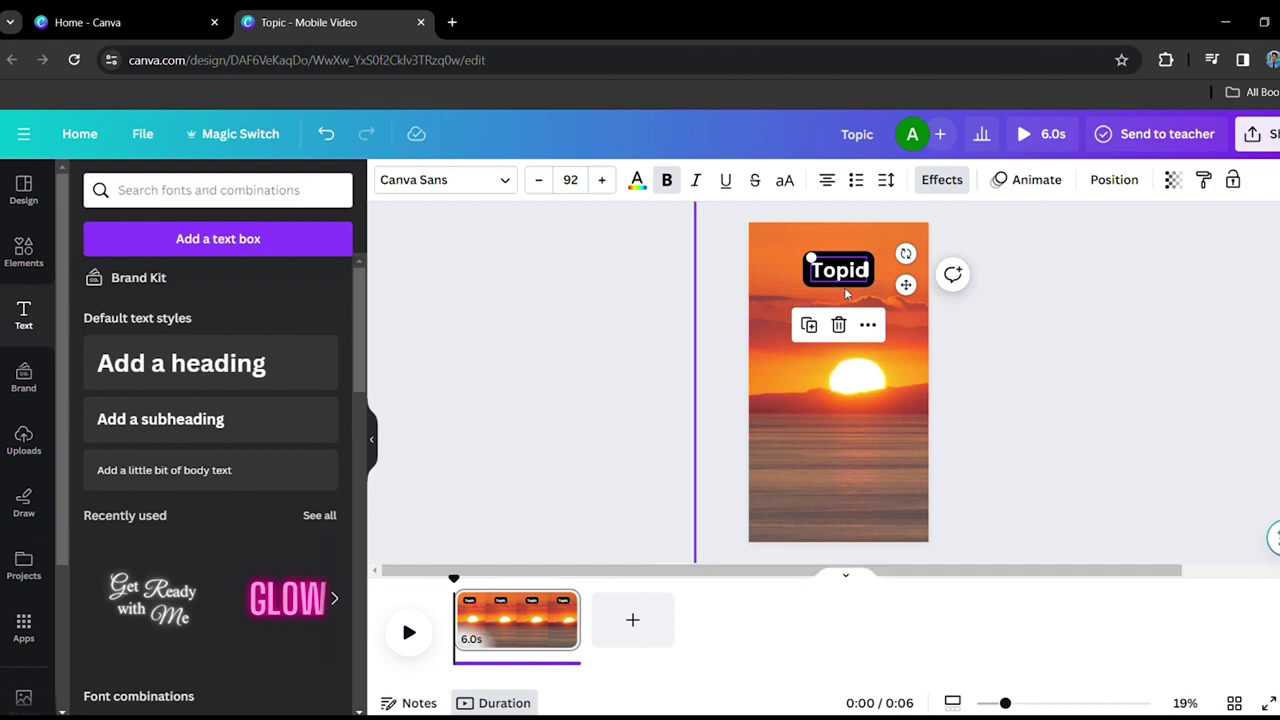
left_click(473, 190)
scroll(203, 371, "down", 3)
scroll(210, 387, "up", 4)
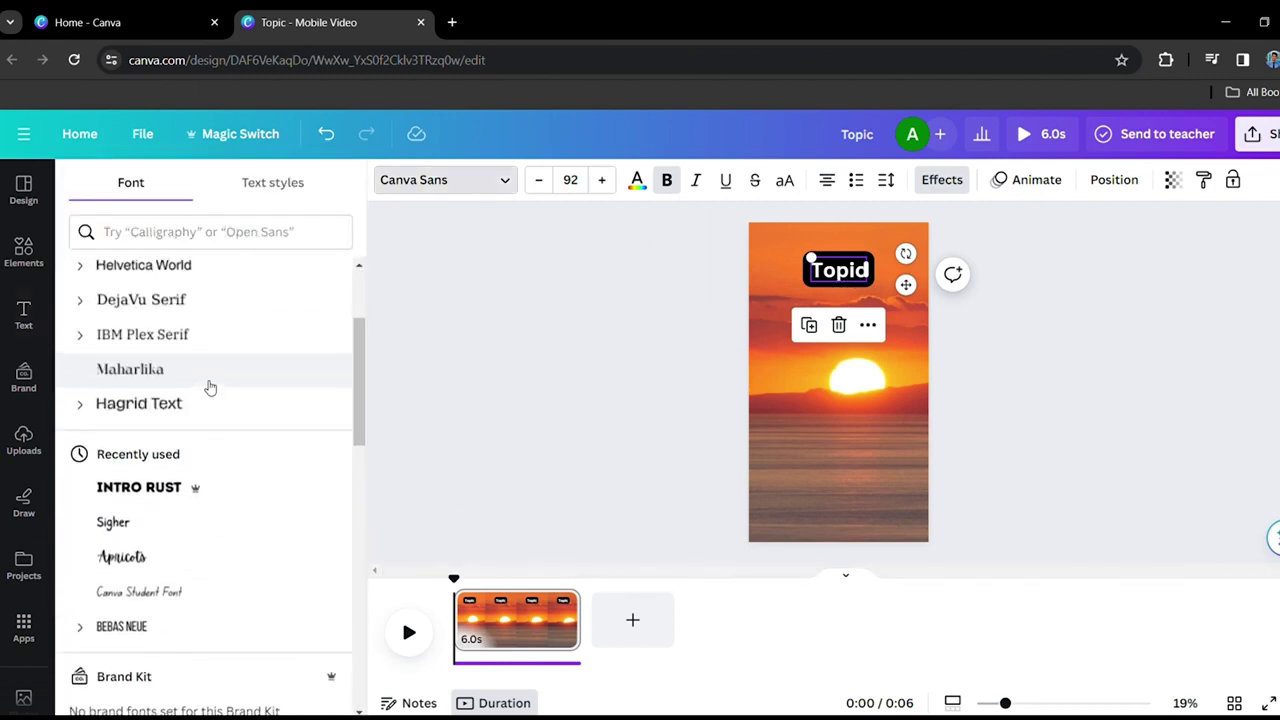
scroll(208, 386, "up", 3)
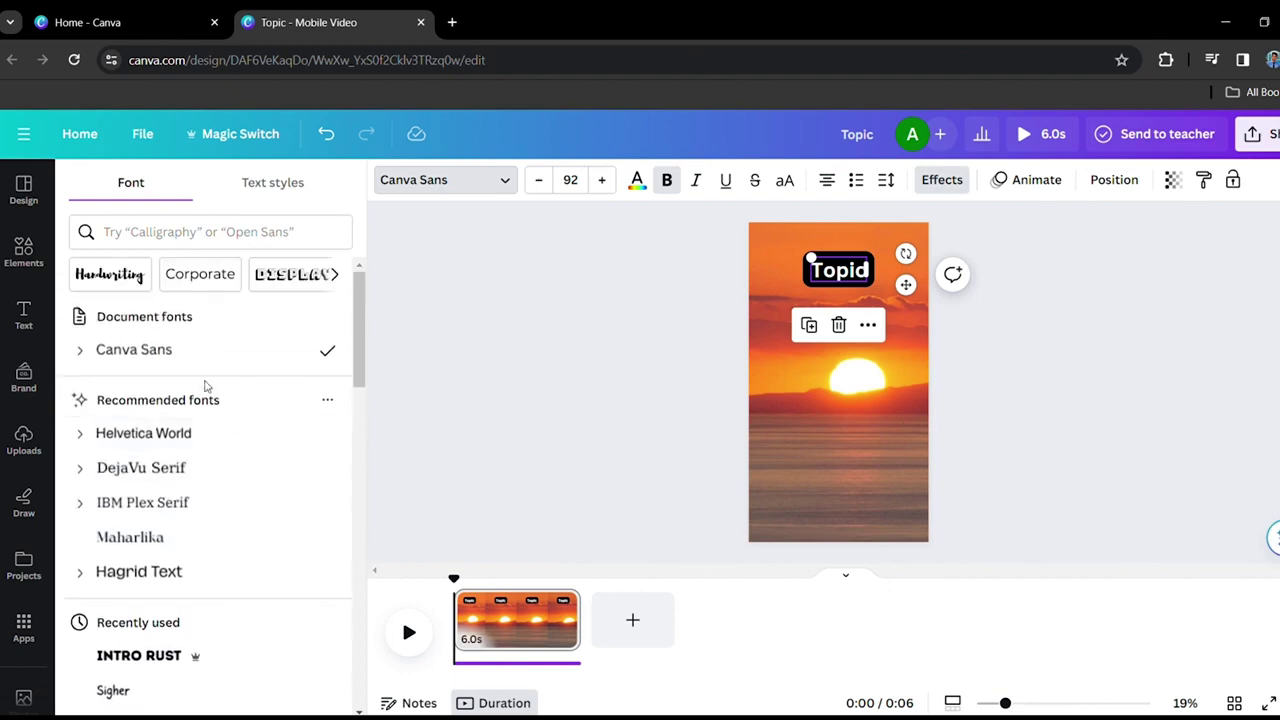
left_click(197, 437)
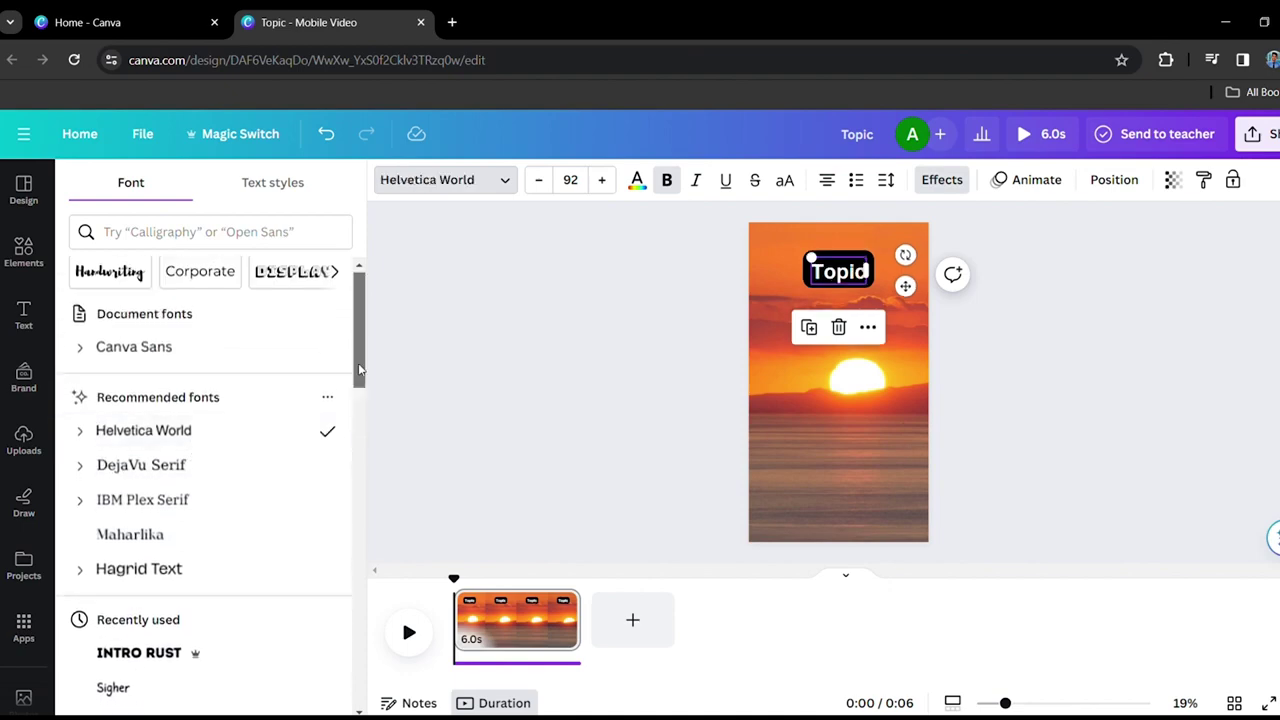
scroll(333, 366, "down", 5)
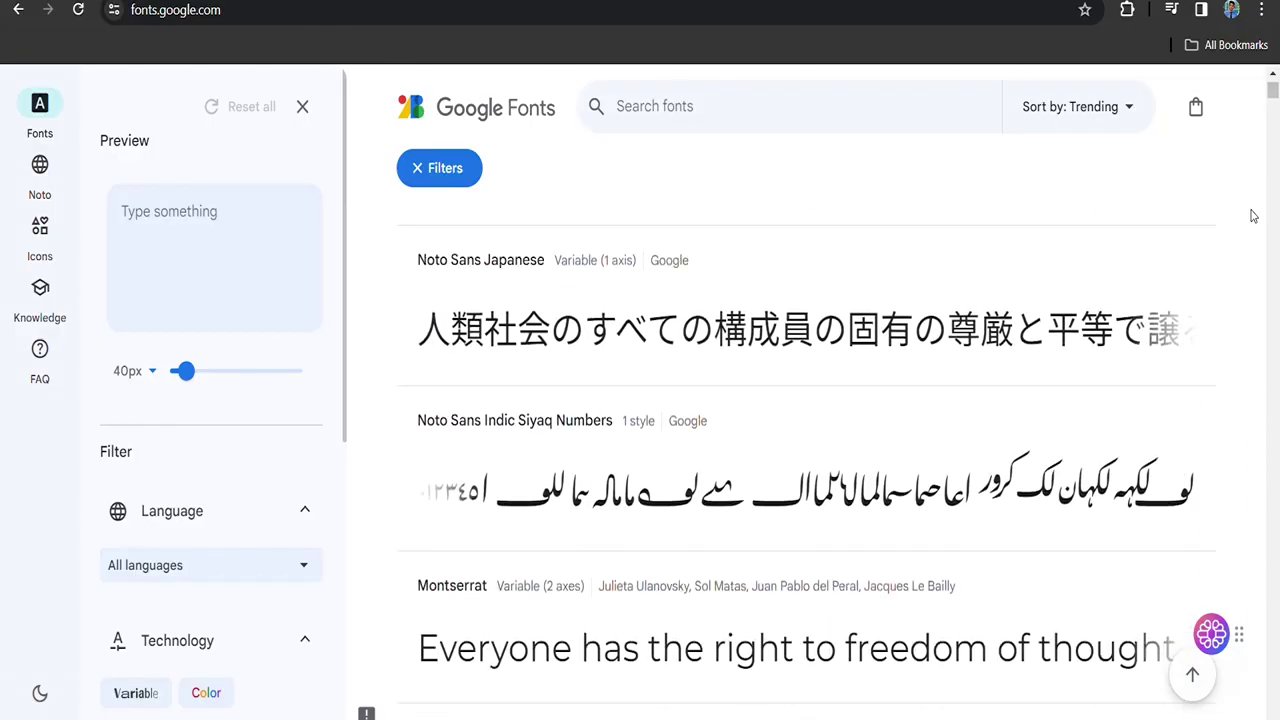
scroll(1251, 216, "down", 10)
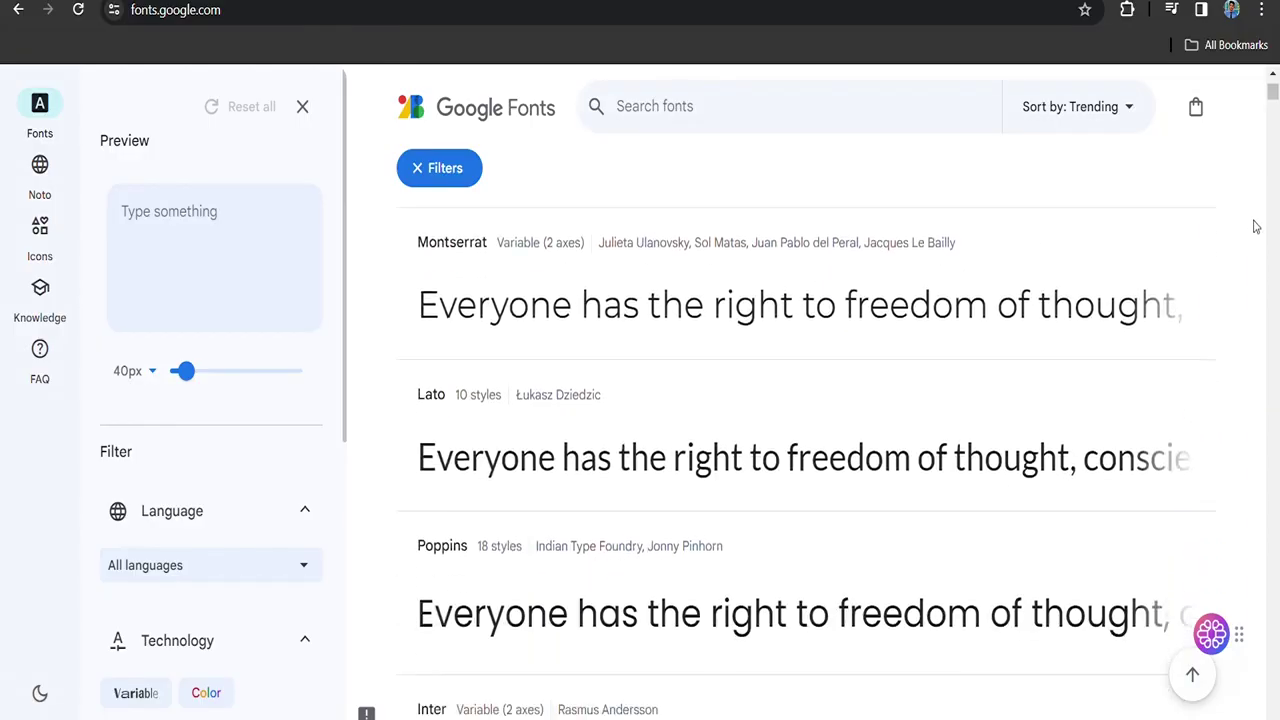
scroll(1256, 227, "down", 3)
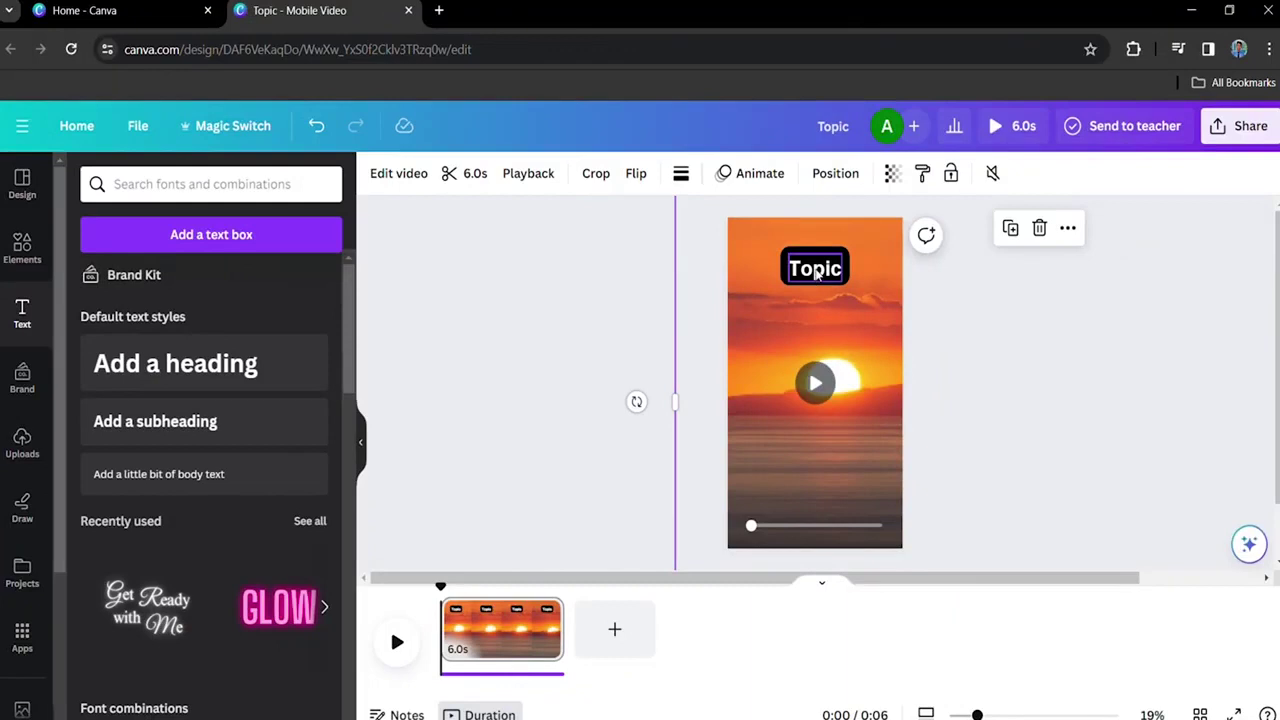
Duplicate the Topic heading to the middle of the page and change the copy's text to "Part 1"
left_click(815, 275)
left_click(845, 326)
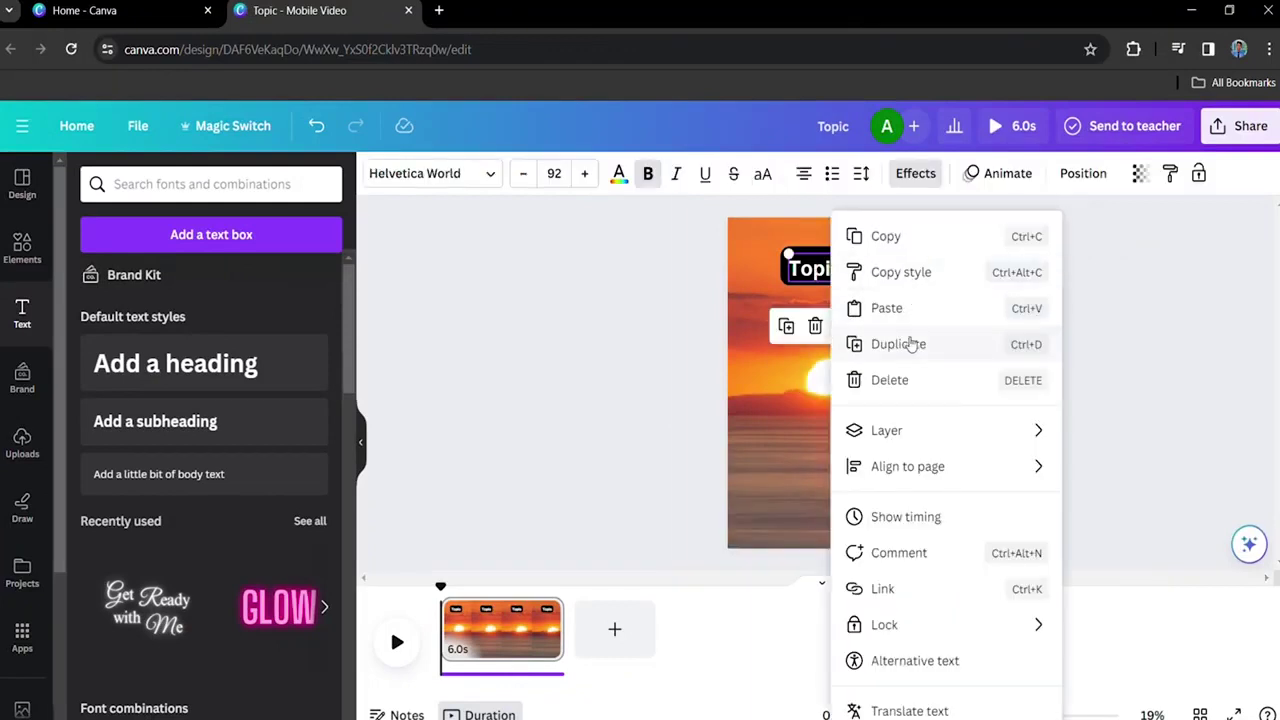
left_click(911, 343)
left_click_drag(815, 290, 819, 401)
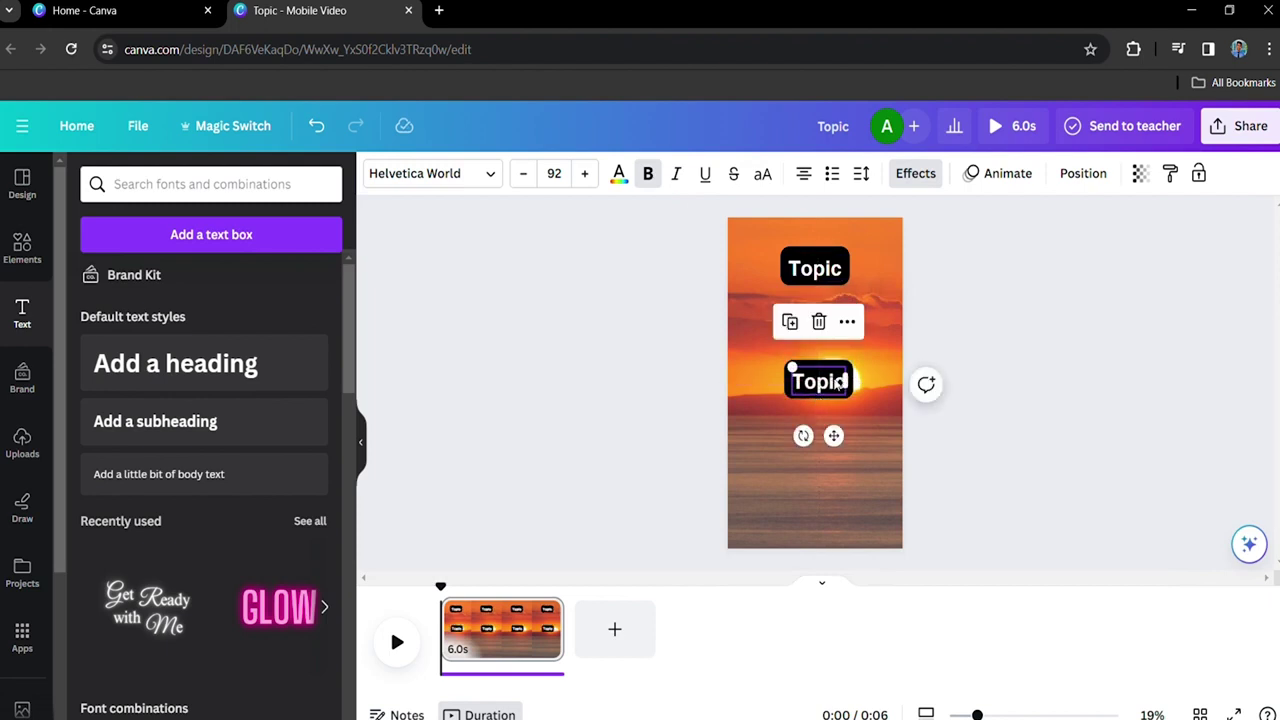
double_click(820, 382)
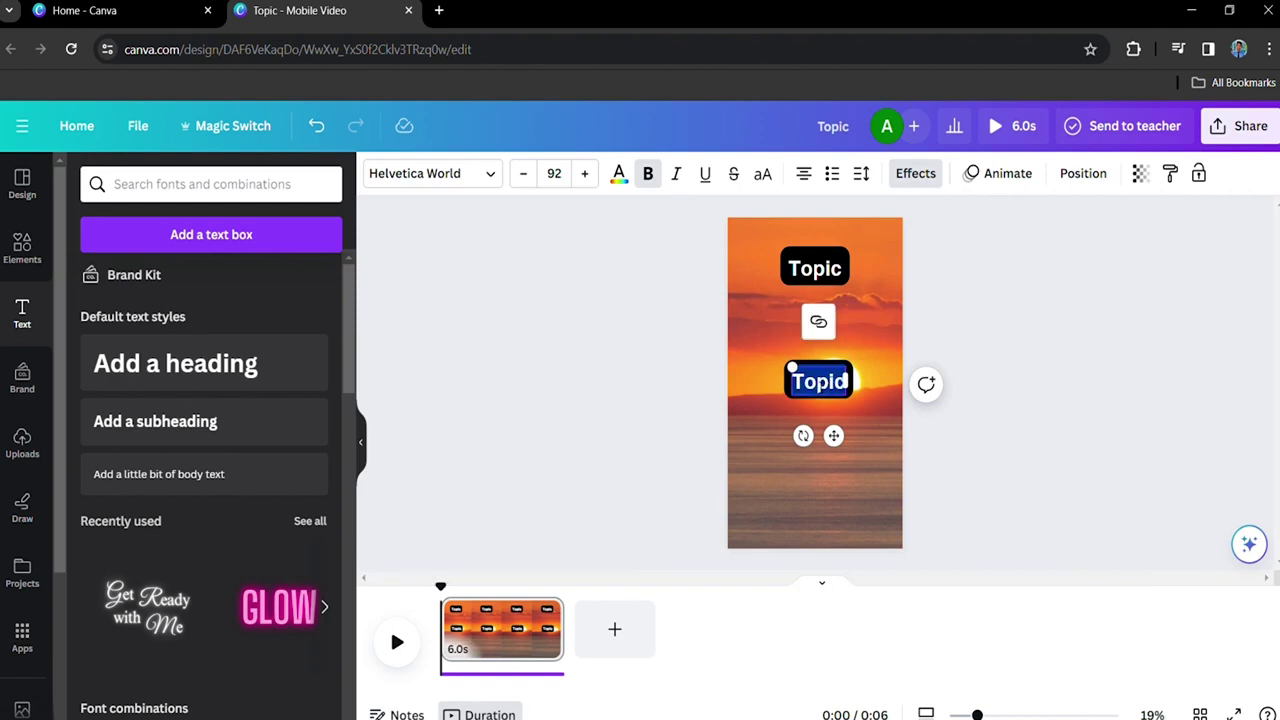
type("Part 1")
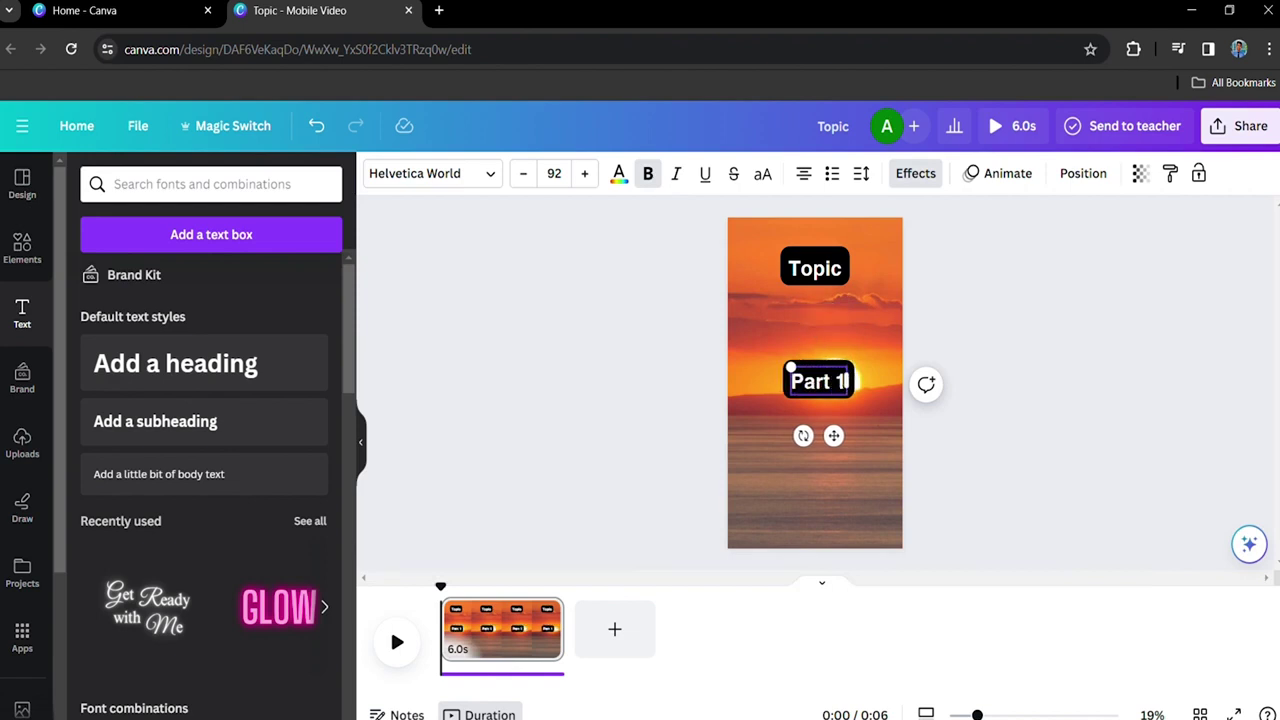
Replace the Background effect on the Part 1 text with a black Outline effect of thickness 80
left_click(829, 383)
left_click(829, 383)
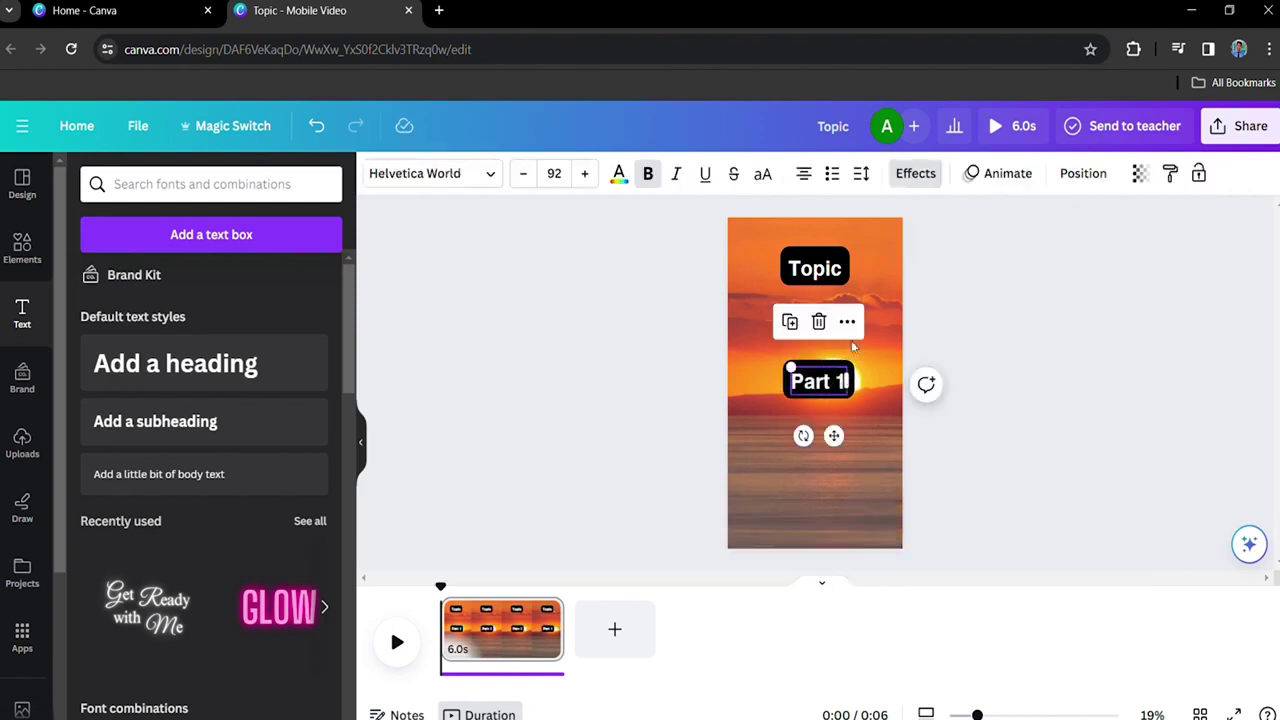
left_click(915, 173)
left_click(123, 314)
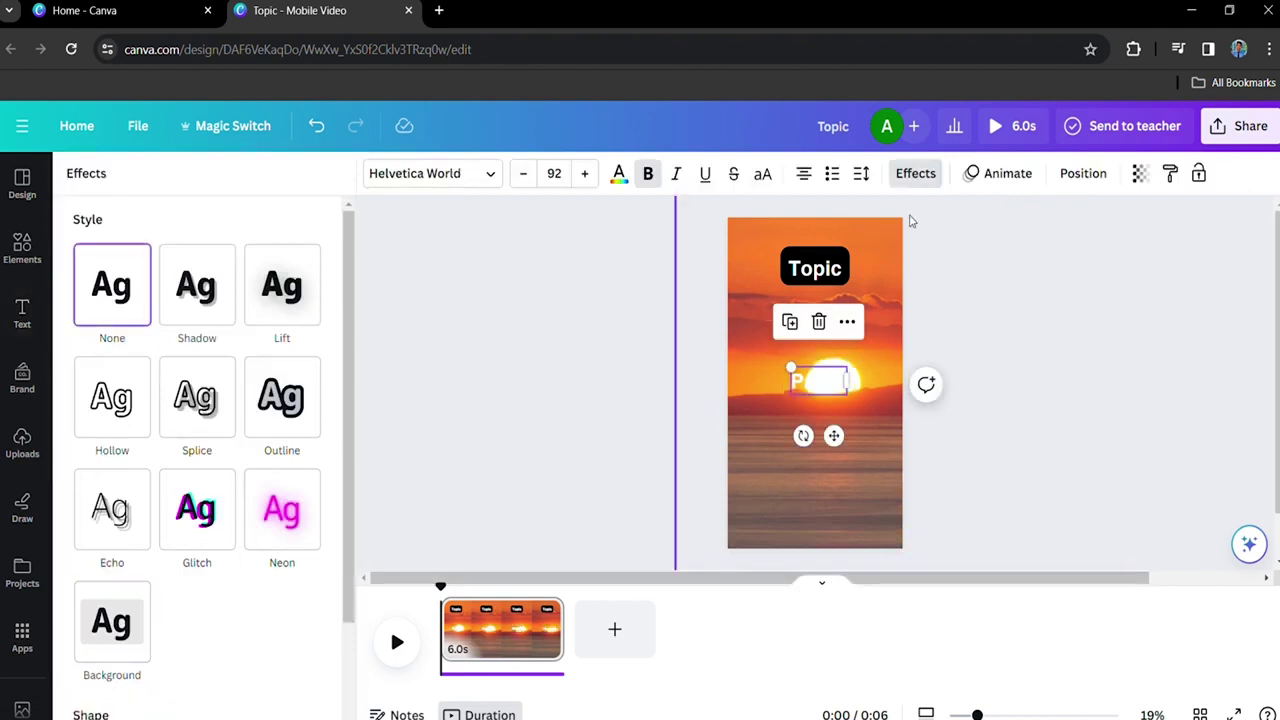
left_click(280, 421)
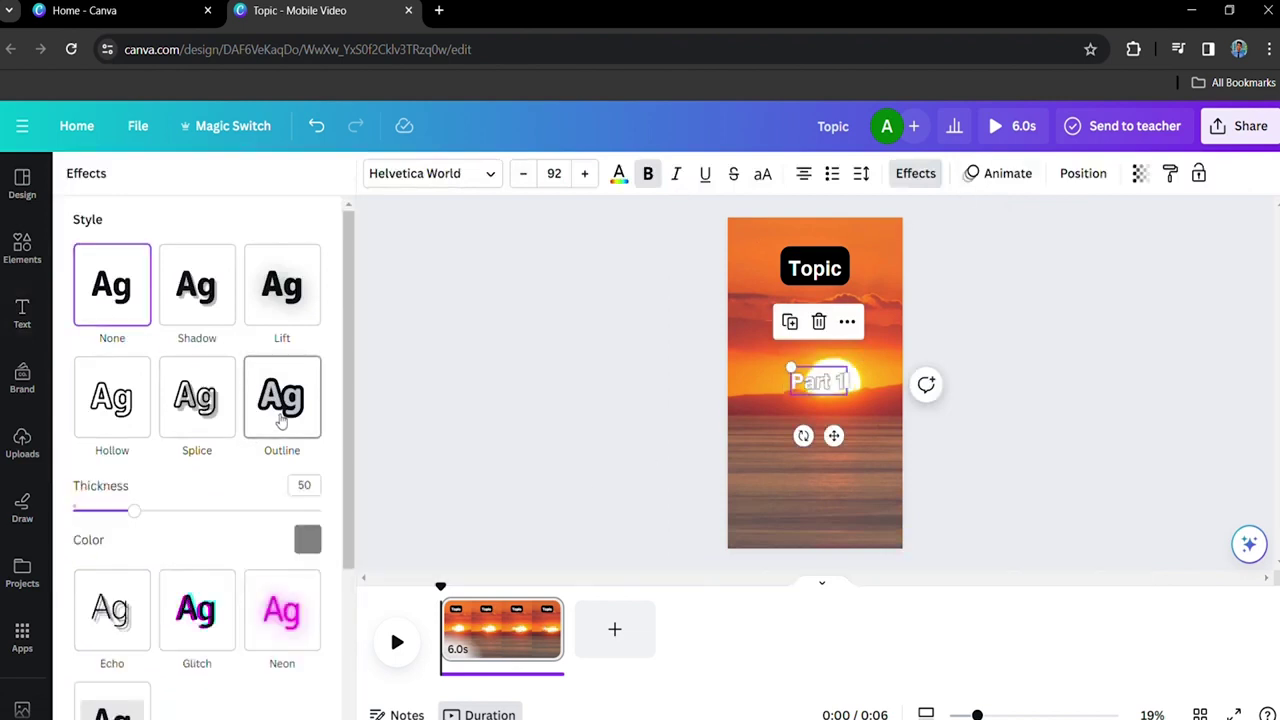
left_click(312, 548)
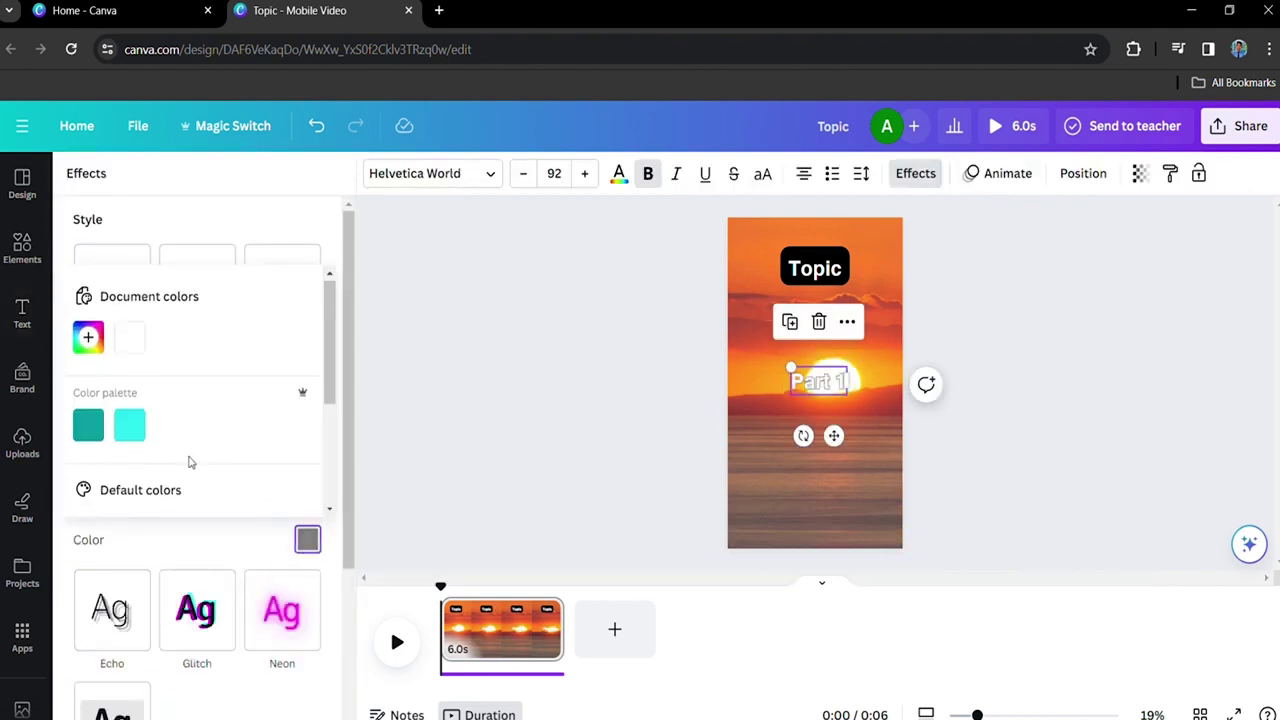
scroll(189, 460, "down", 1)
left_click(88, 467)
left_click(240, 253)
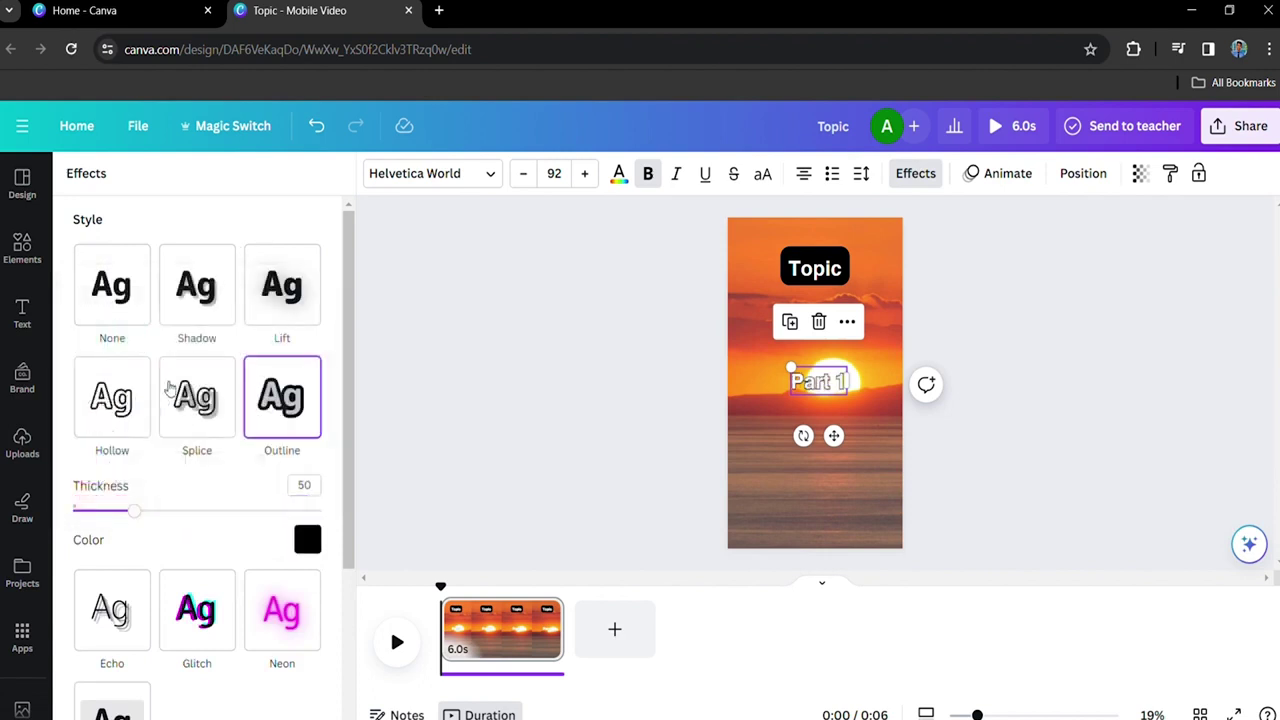
left_click(162, 511)
left_click_drag(165, 518, 175, 522)
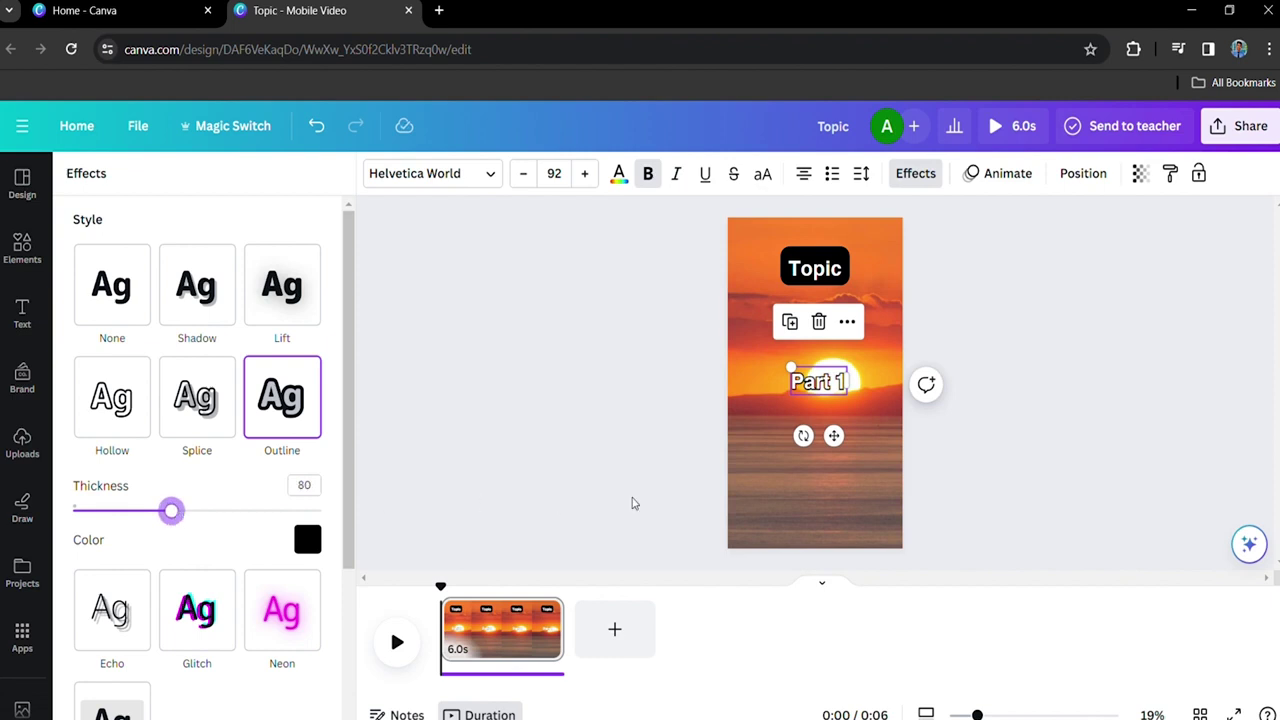
left_click(805, 470)
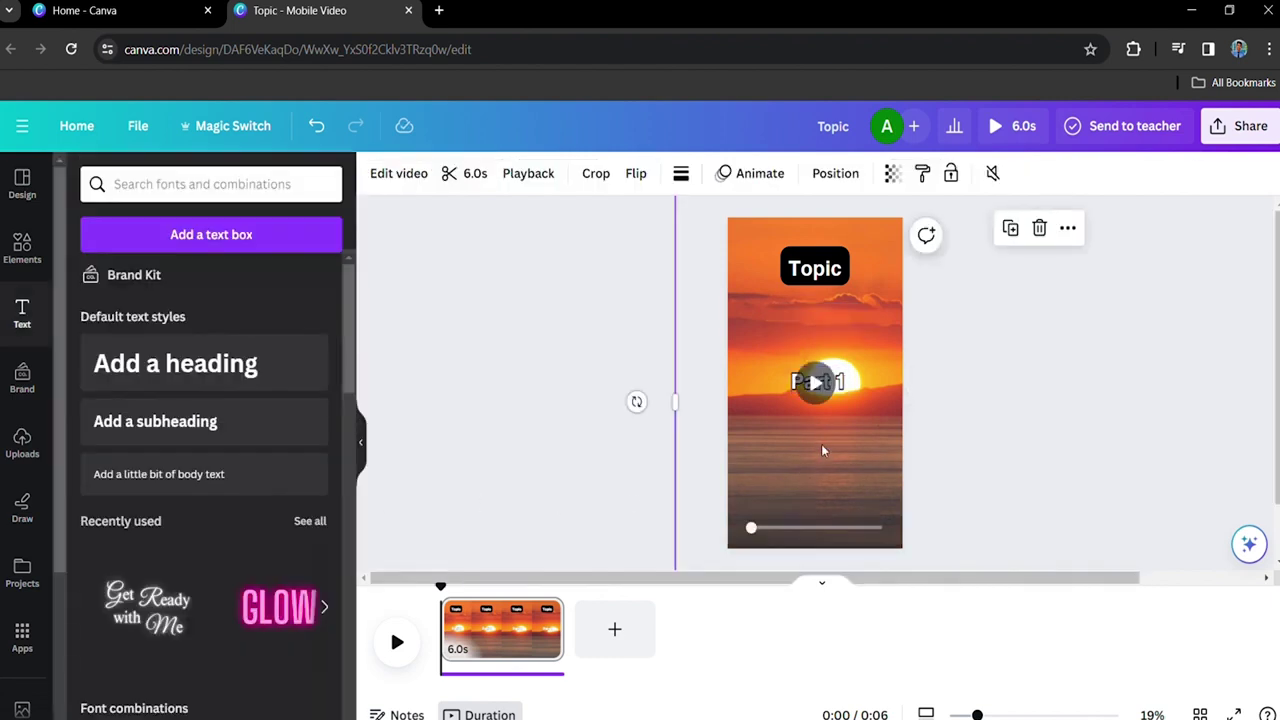
Duplicate the Part 1 text, placing the copy directly beneath the original, and widen the copy's text box
left_click(842, 395)
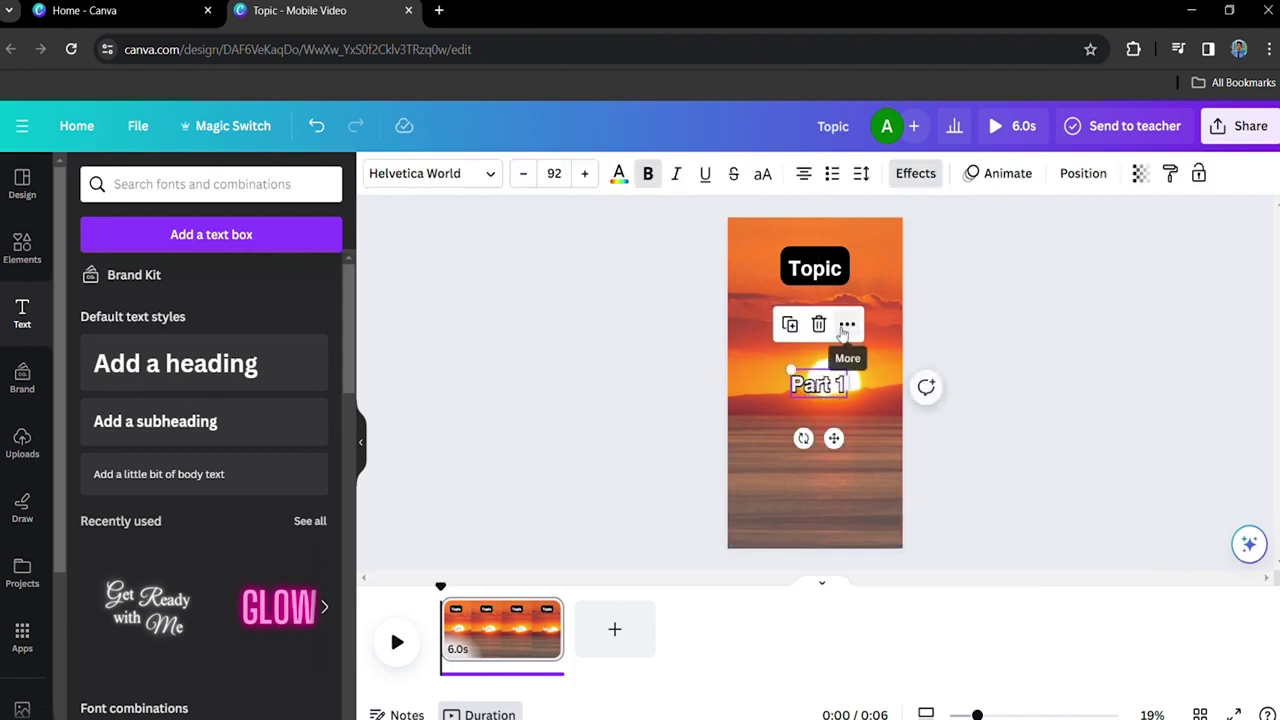
left_click(847, 321)
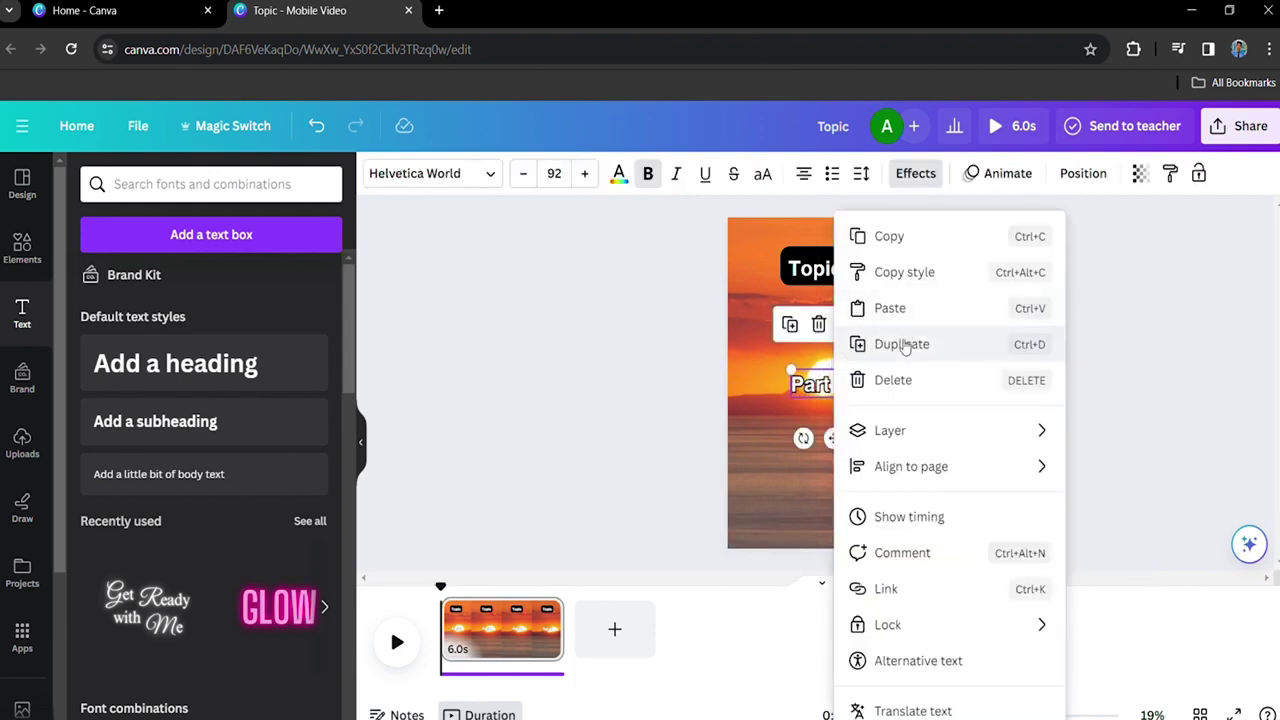
left_click(904, 346)
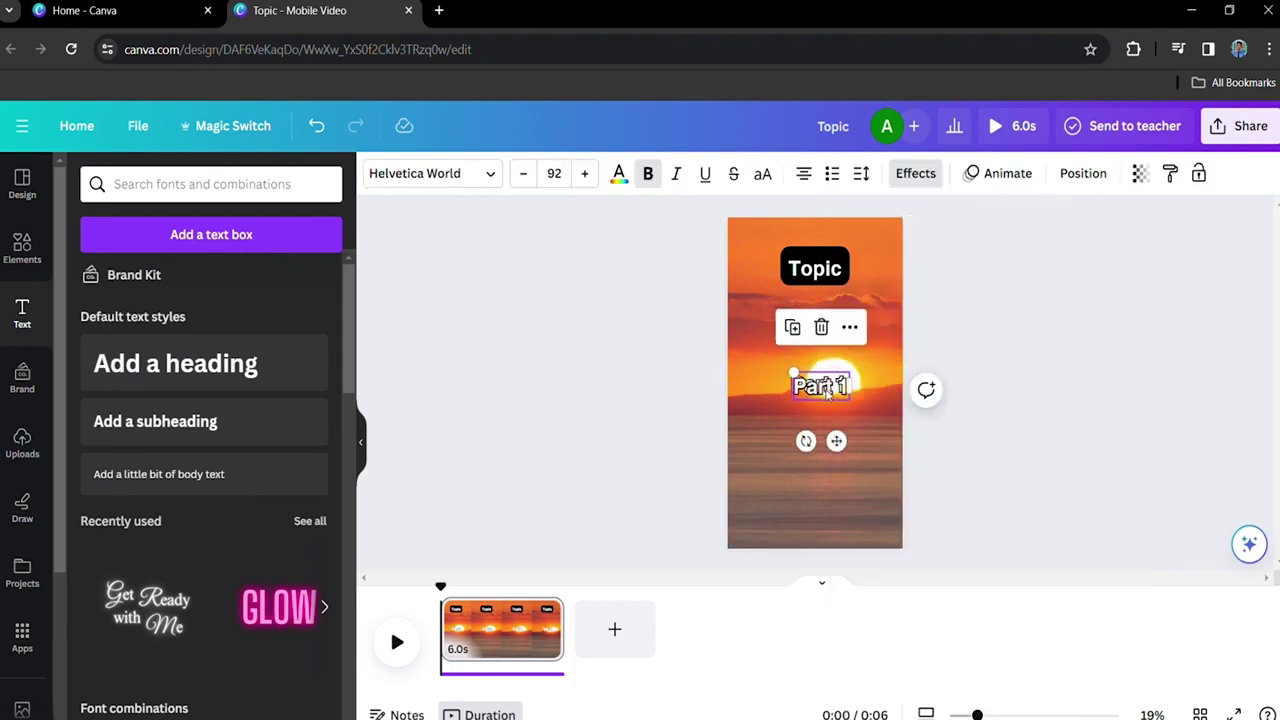
left_click_drag(826, 392, 829, 404)
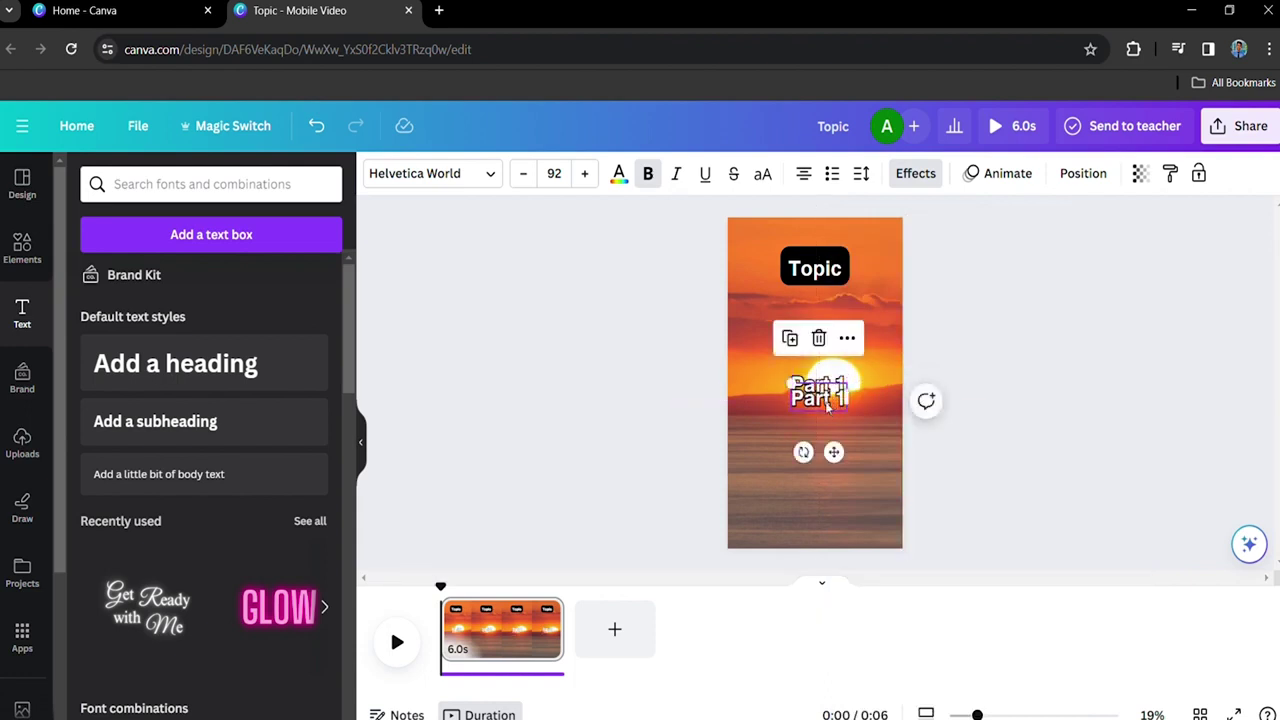
left_click_drag(832, 418, 827, 430)
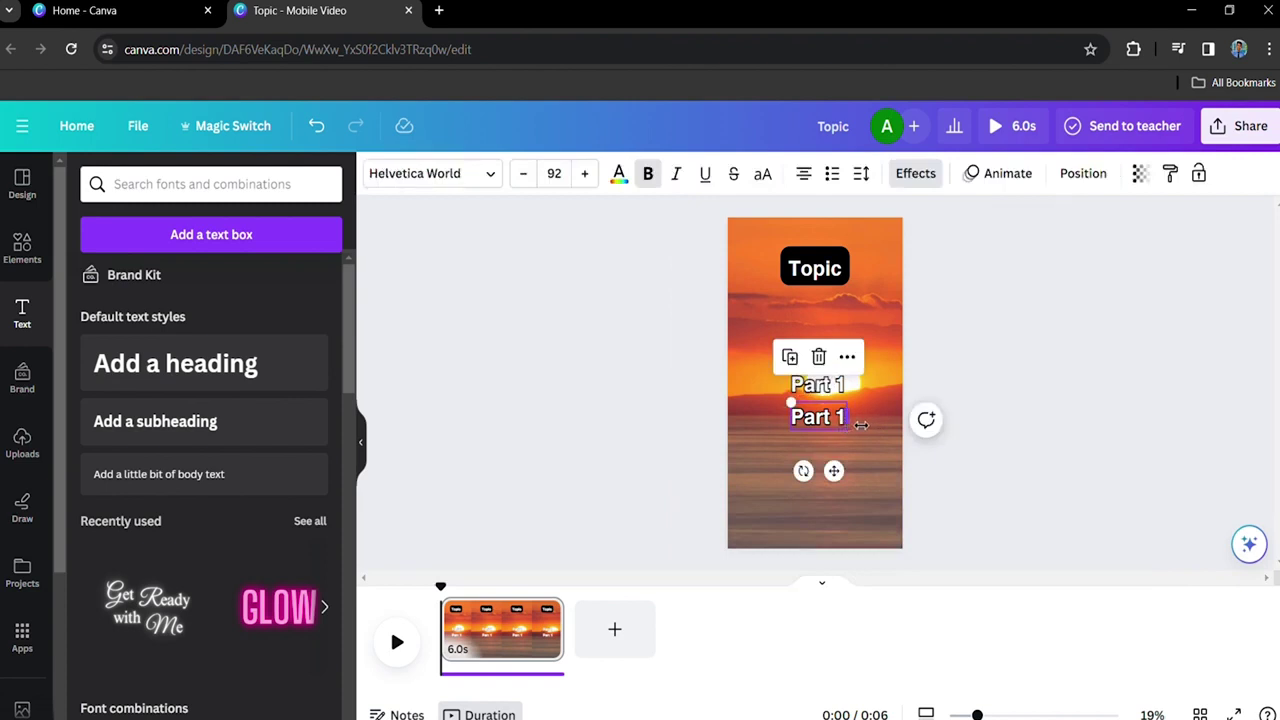
left_click_drag(861, 425, 895, 436)
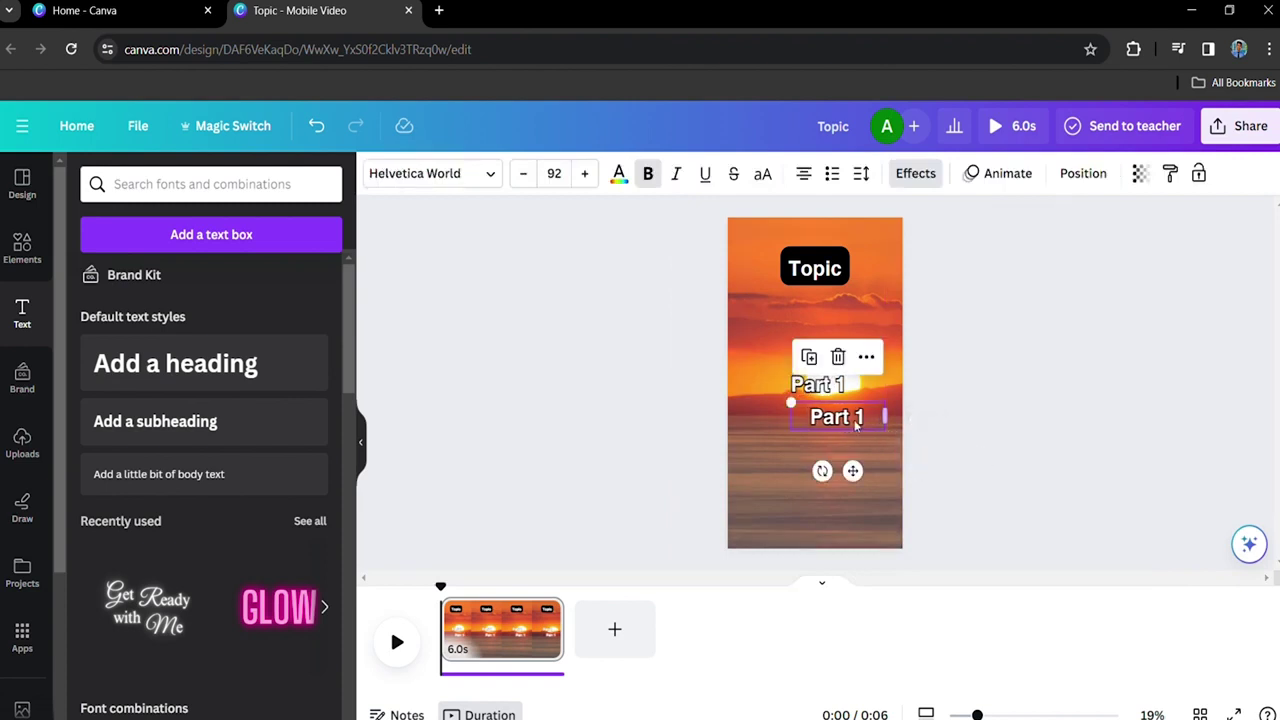
Widen the upper "Part 1" text box on both sides so it spans most of the page width, matching the box beneath it
left_click(838, 388)
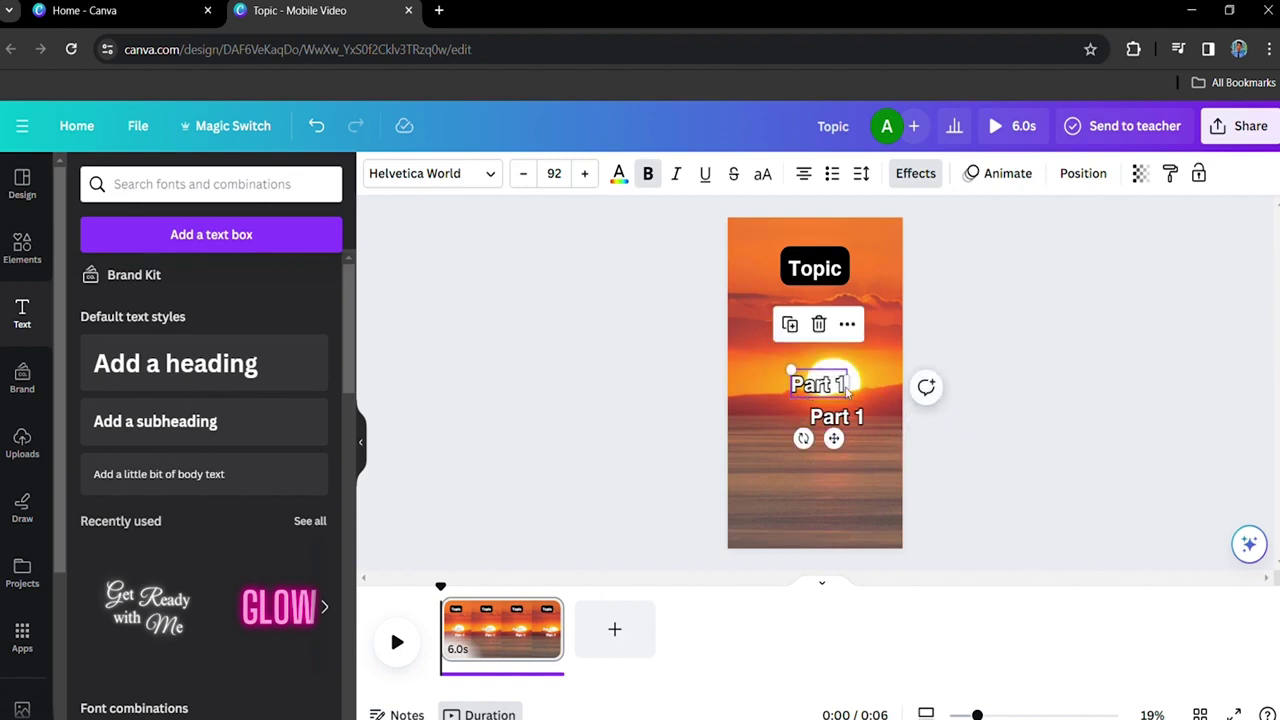
left_click_drag(862, 393, 893, 402)
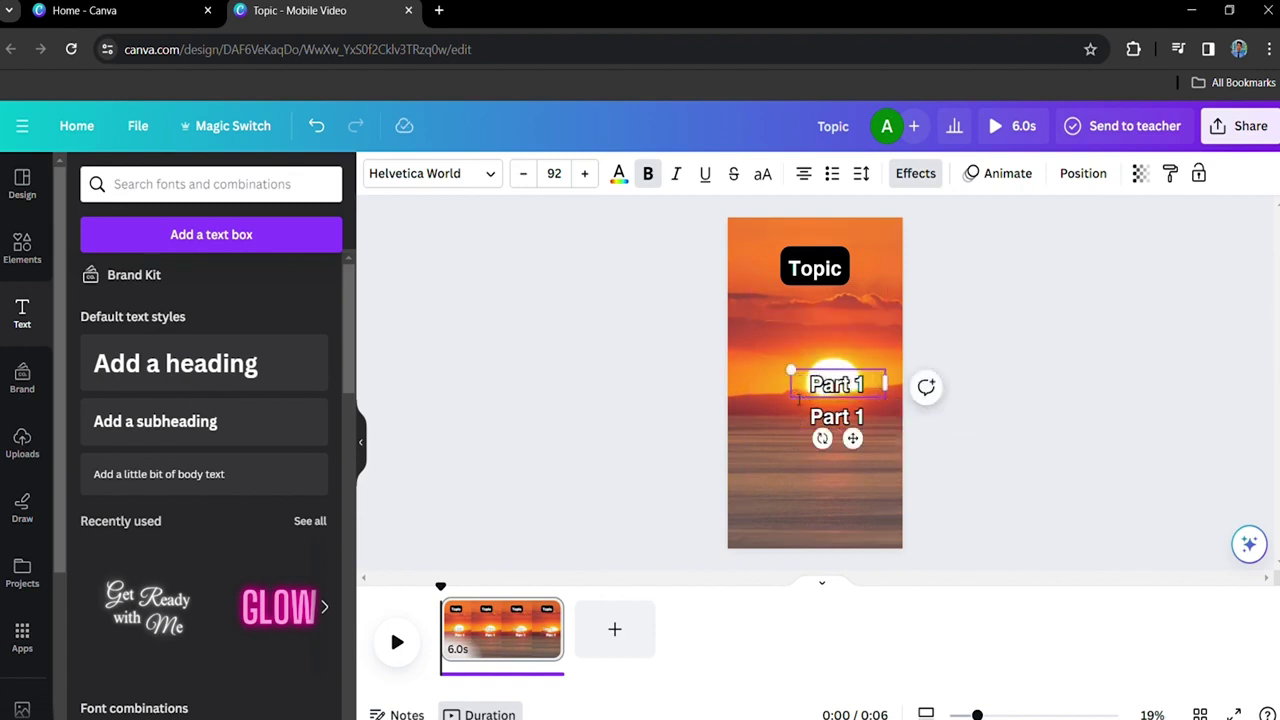
left_click_drag(797, 396, 753, 424)
Change the text of the lower "Part 1" copy to "Part 2"
left_click(814, 420)
double_click(832, 424)
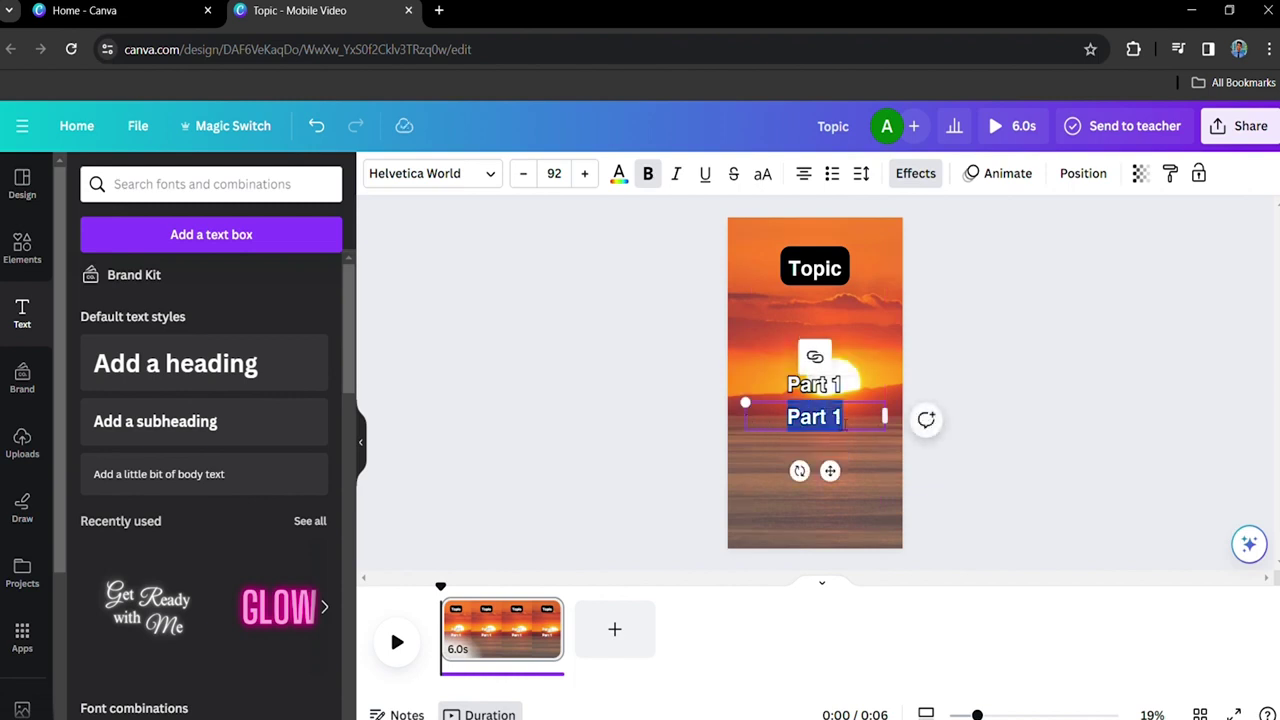
left_click(857, 422)
left_click(841, 432)
left_click(853, 424)
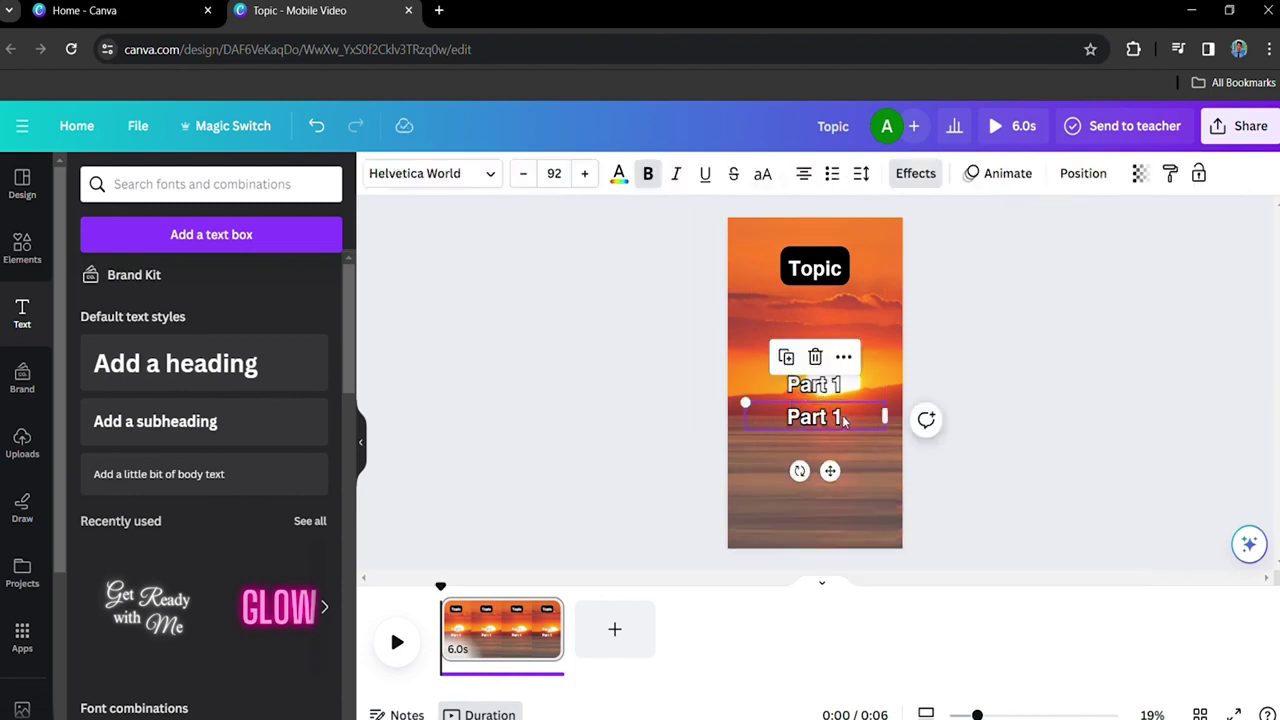
double_click(853, 424)
key("Escape")
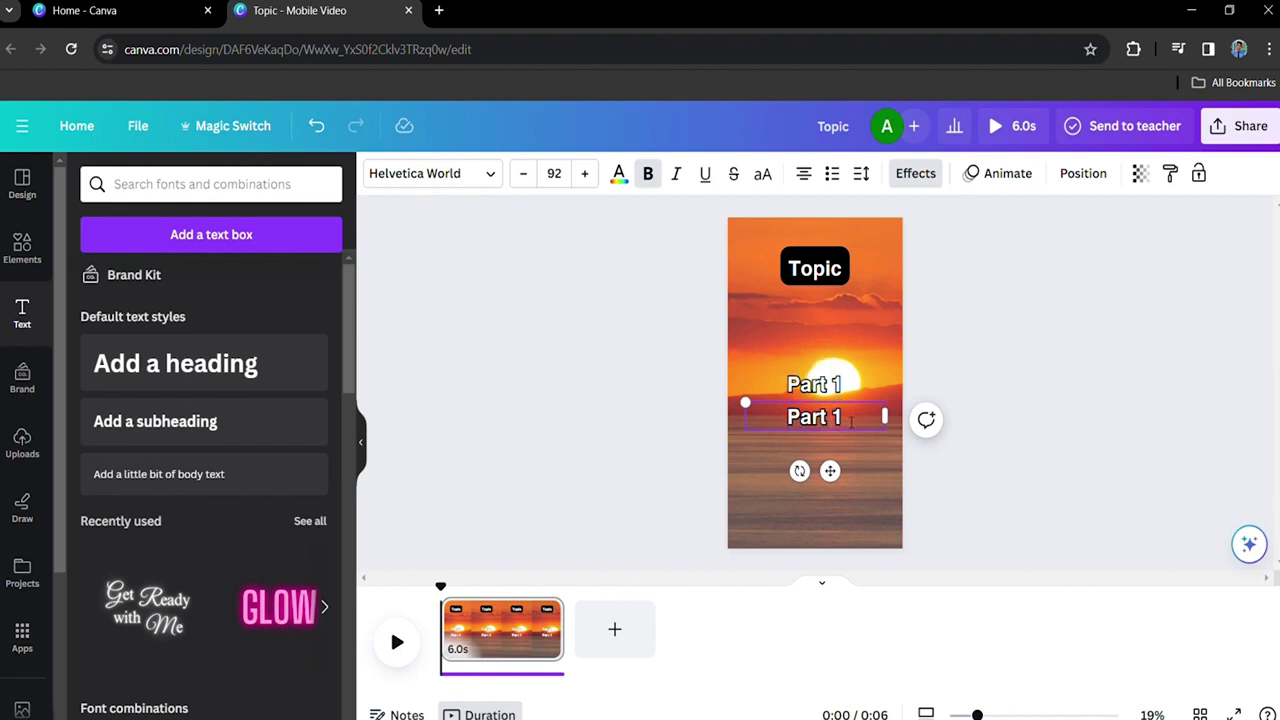
double_click(846, 422)
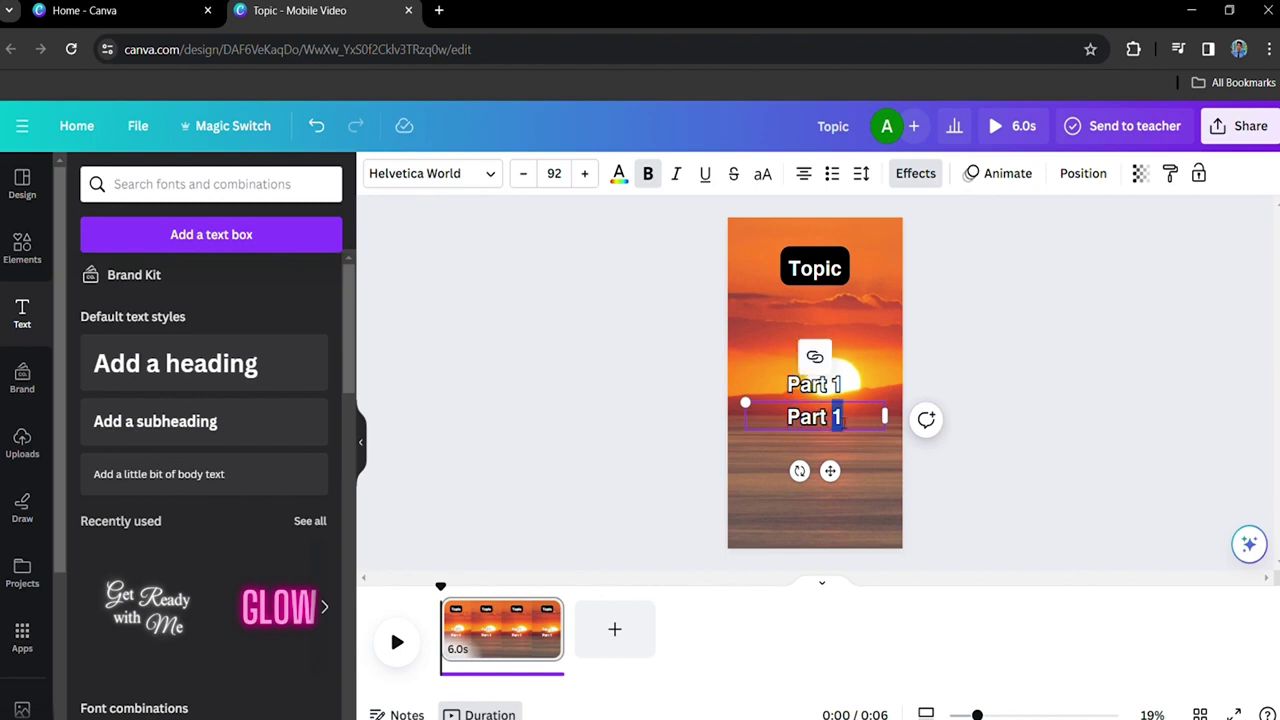
type("2")
left_click(869, 465)
Show the timing of the Part 1 text and trim its end so it disappears partway through the 6-second clip
left_click(853, 398)
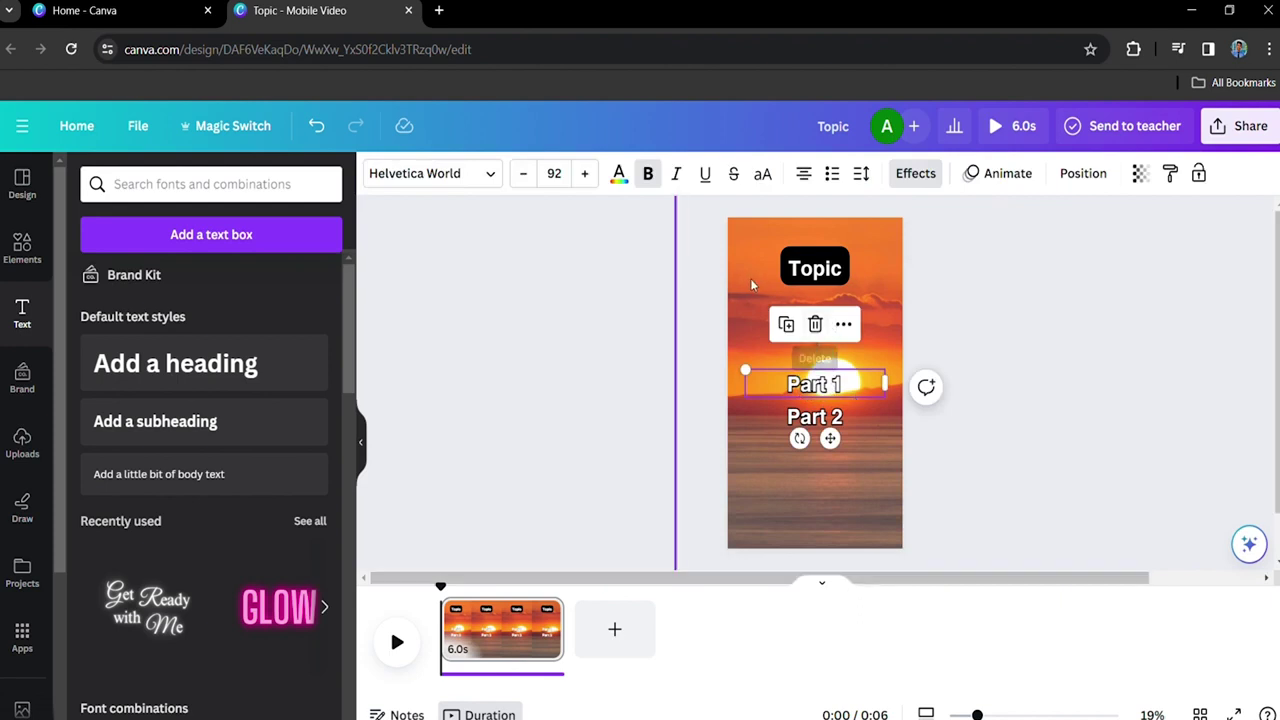
left_click(875, 338)
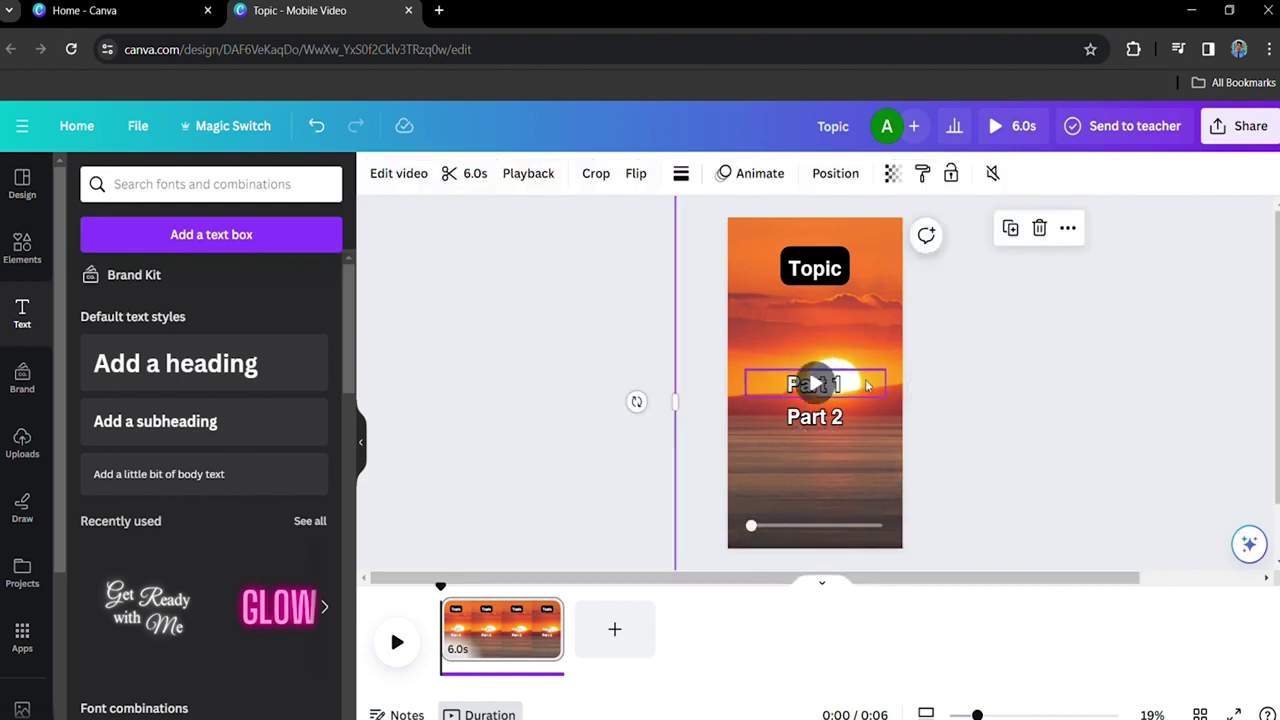
left_click(868, 385)
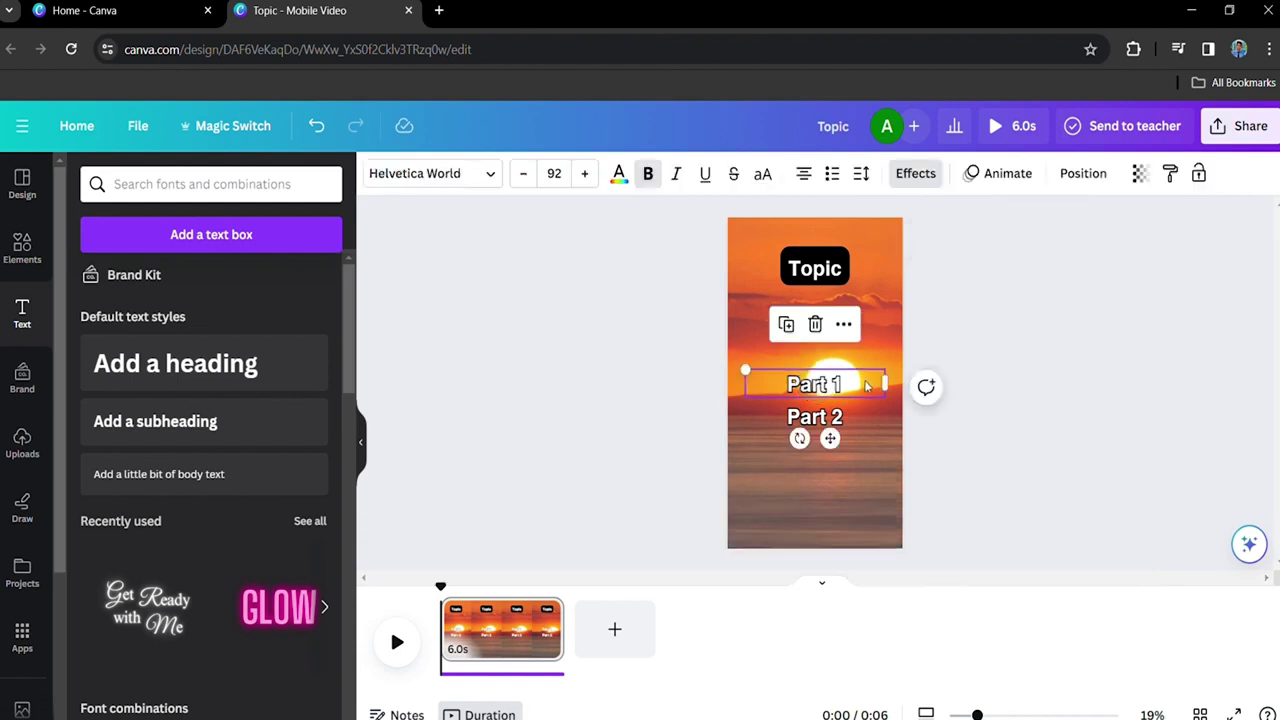
left_click(845, 323)
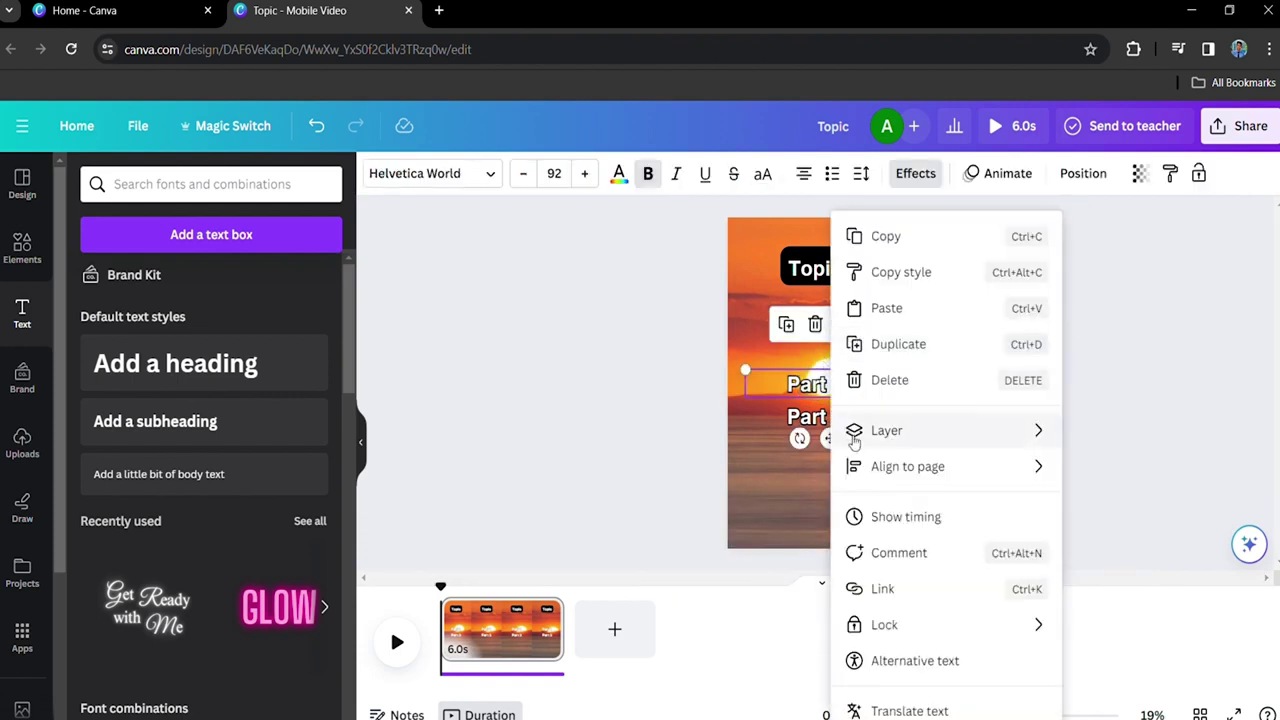
left_click(877, 516)
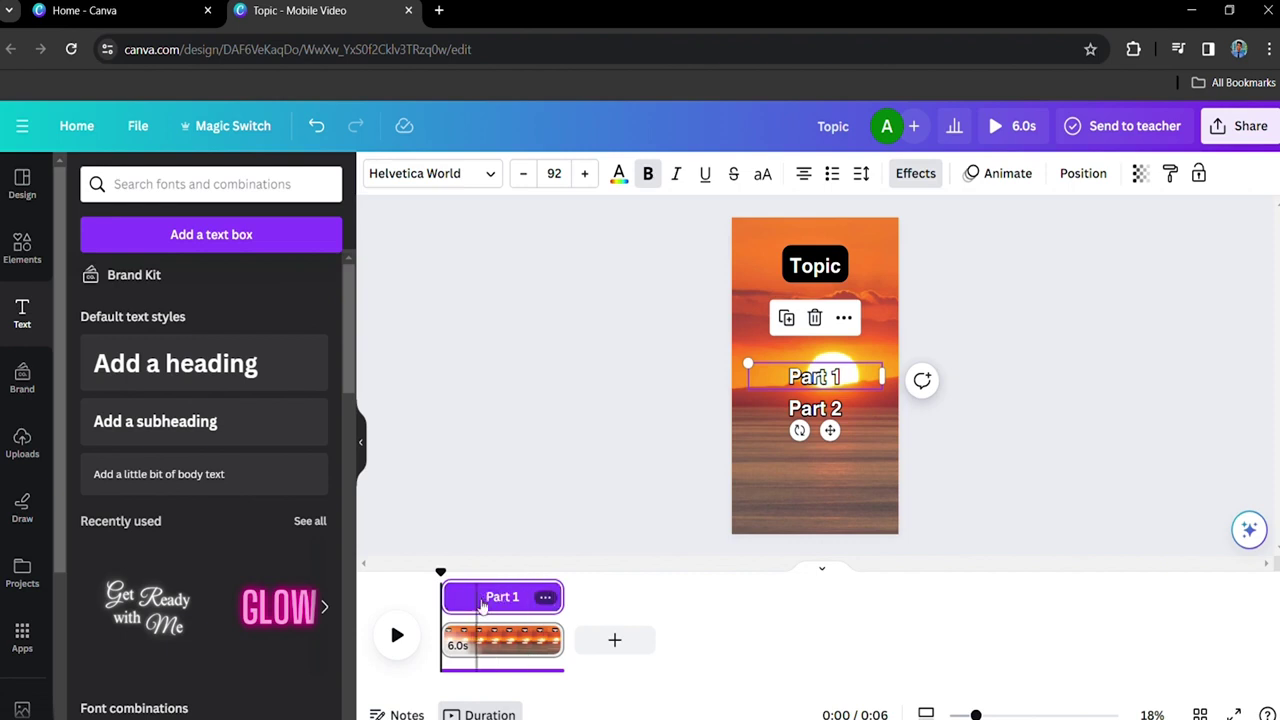
key("alt")
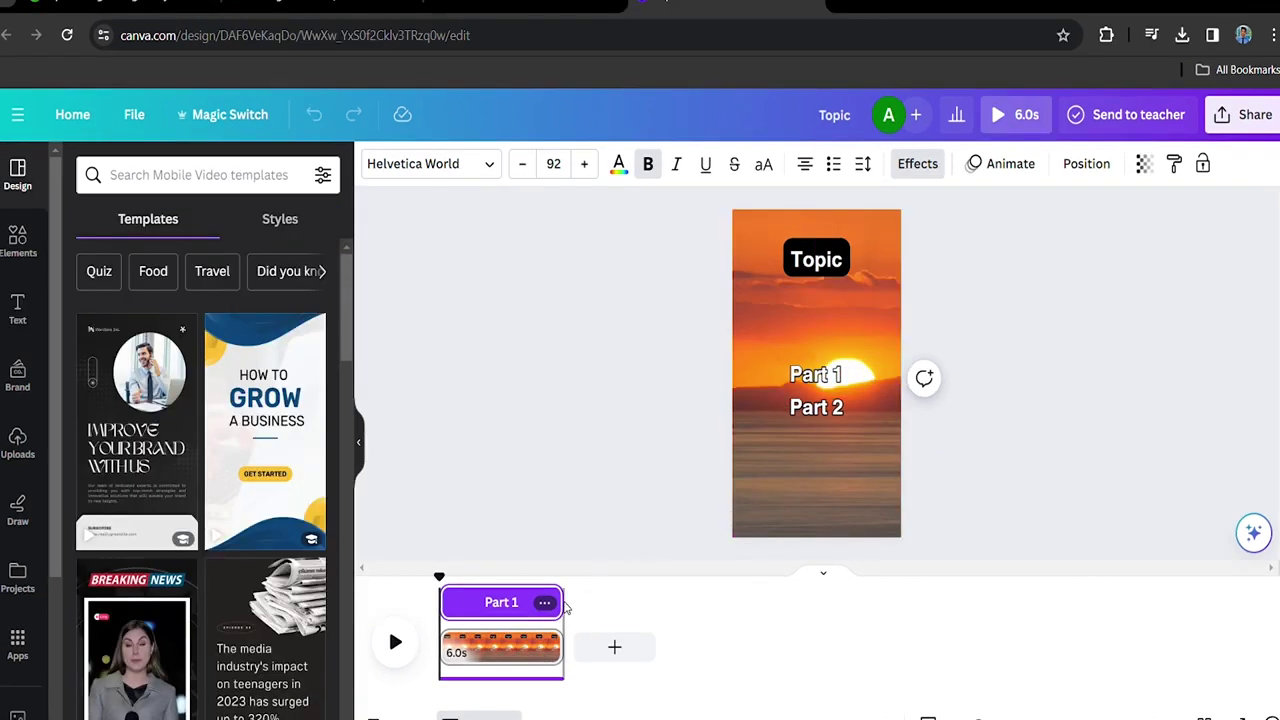
left_click_drag(565, 607, 520, 602)
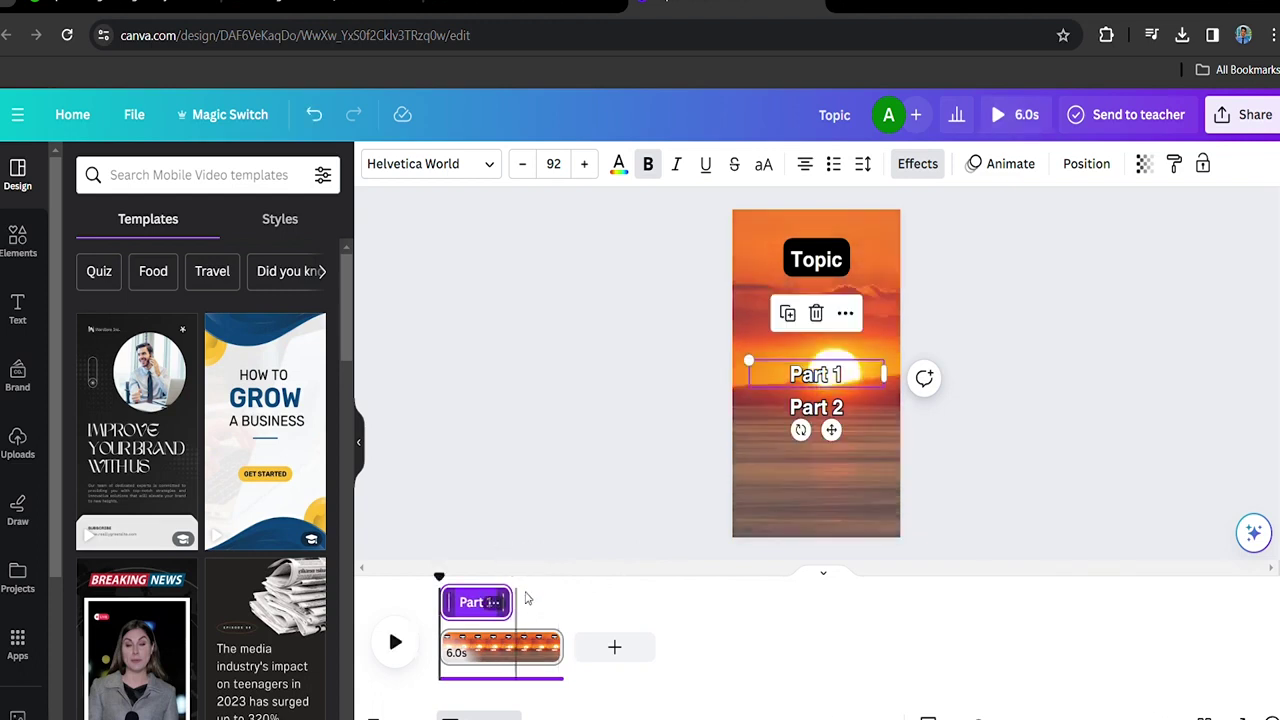
Delay the start of the Part 2 text so it covers about the last 3.4 s of the clip, and scrub through the timing
left_click(525, 602)
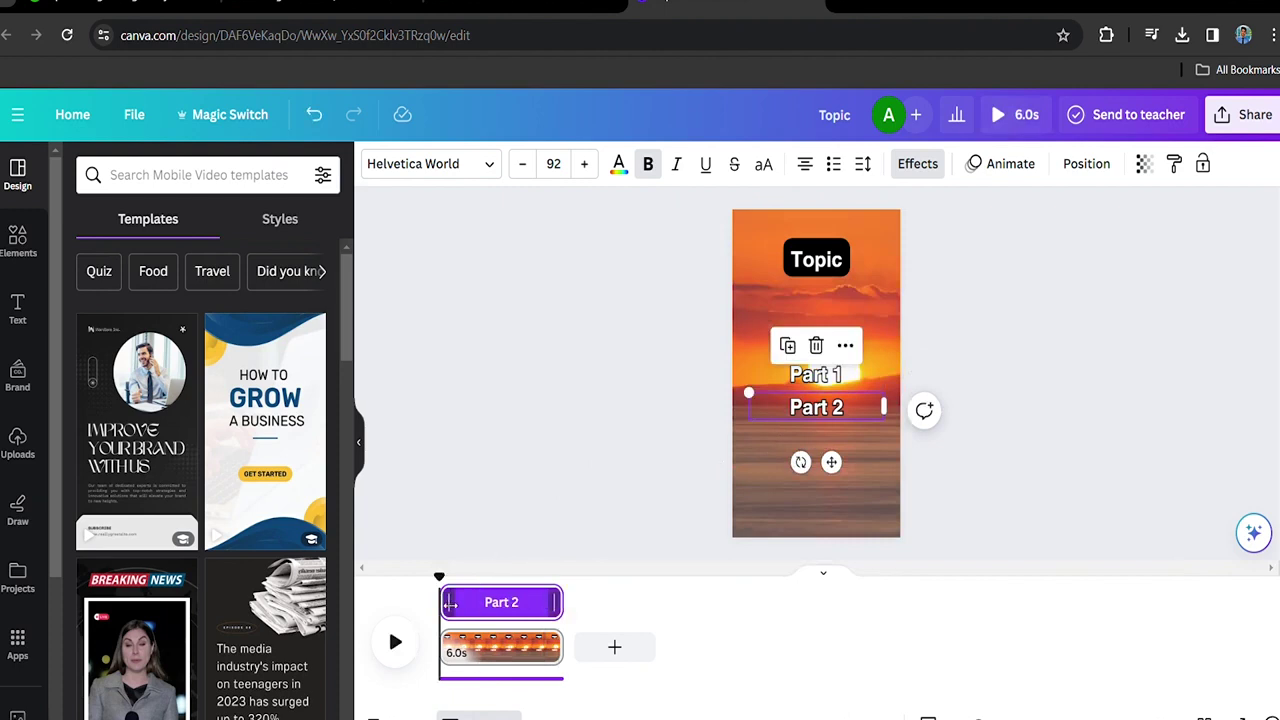
left_click_drag(443, 603, 496, 622)
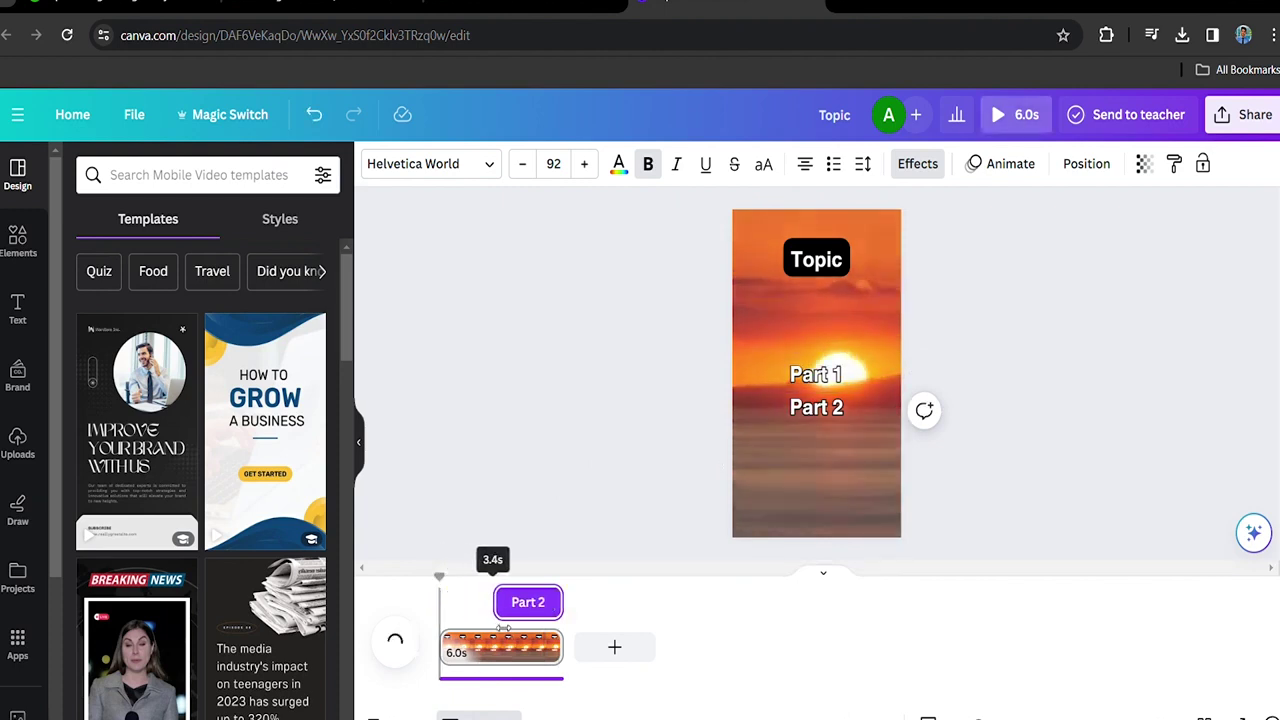
left_click(472, 590)
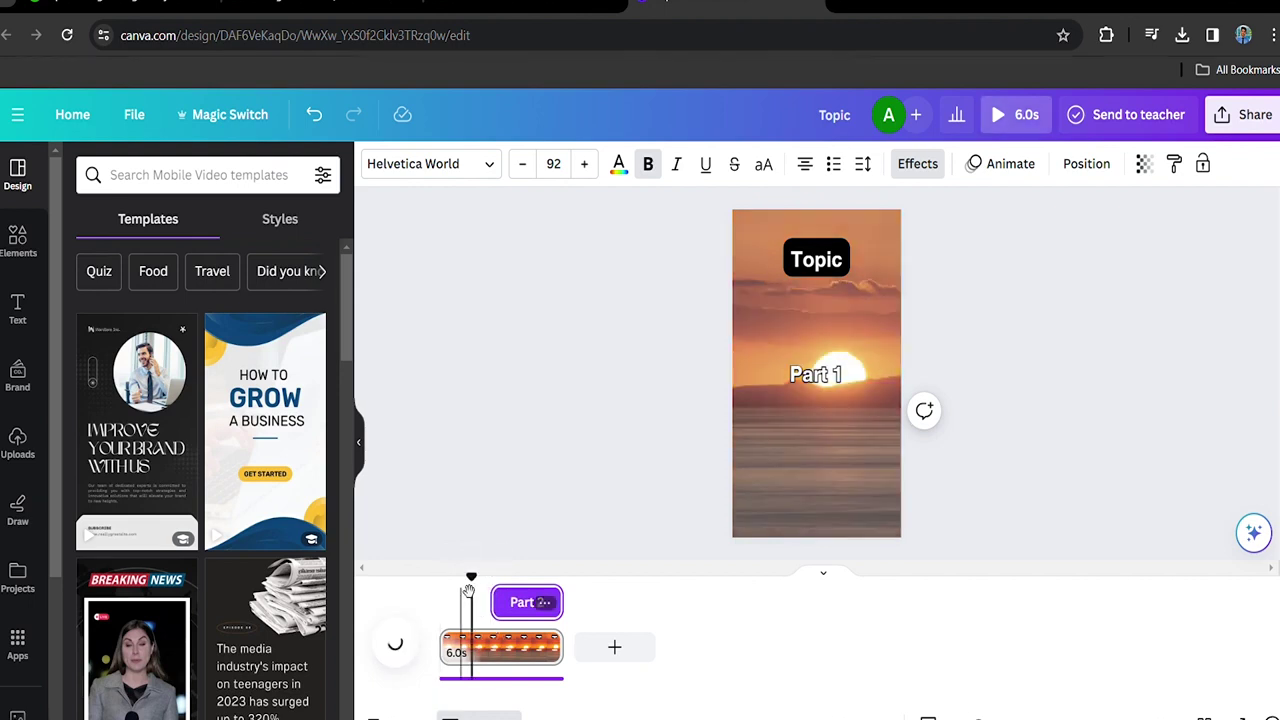
left_click_drag(478, 592, 601, 610)
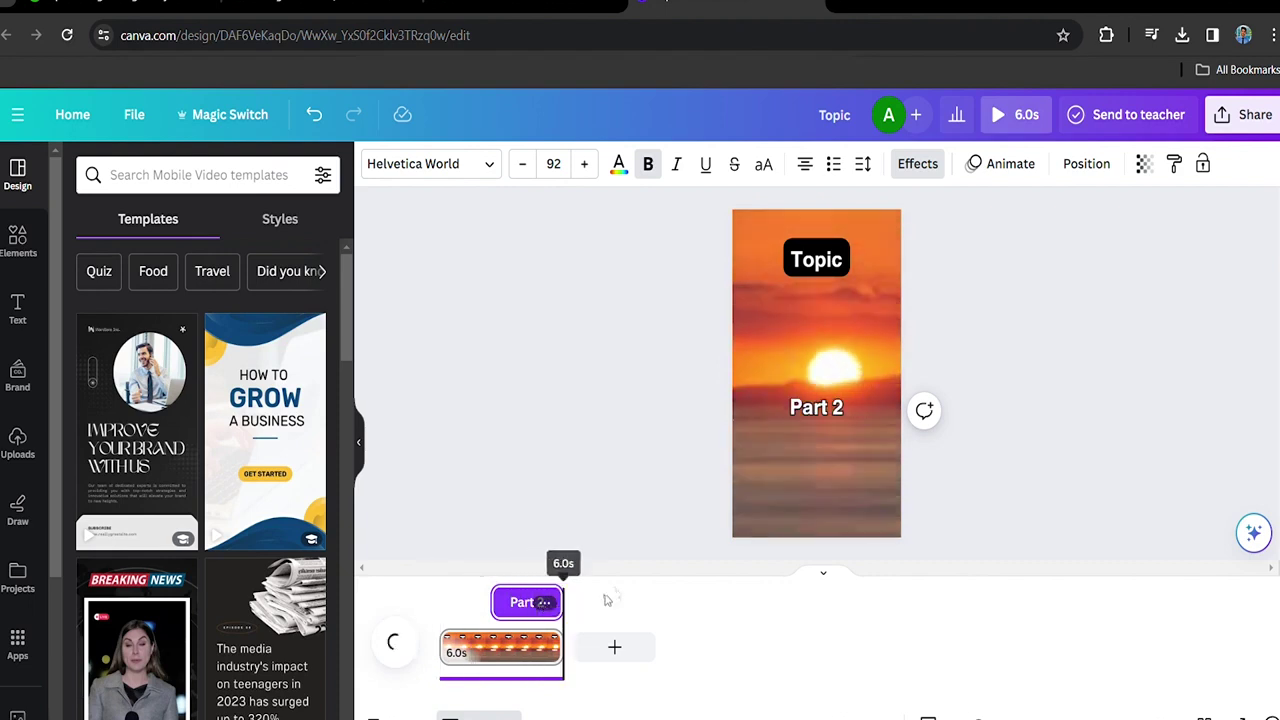
left_click(815, 480)
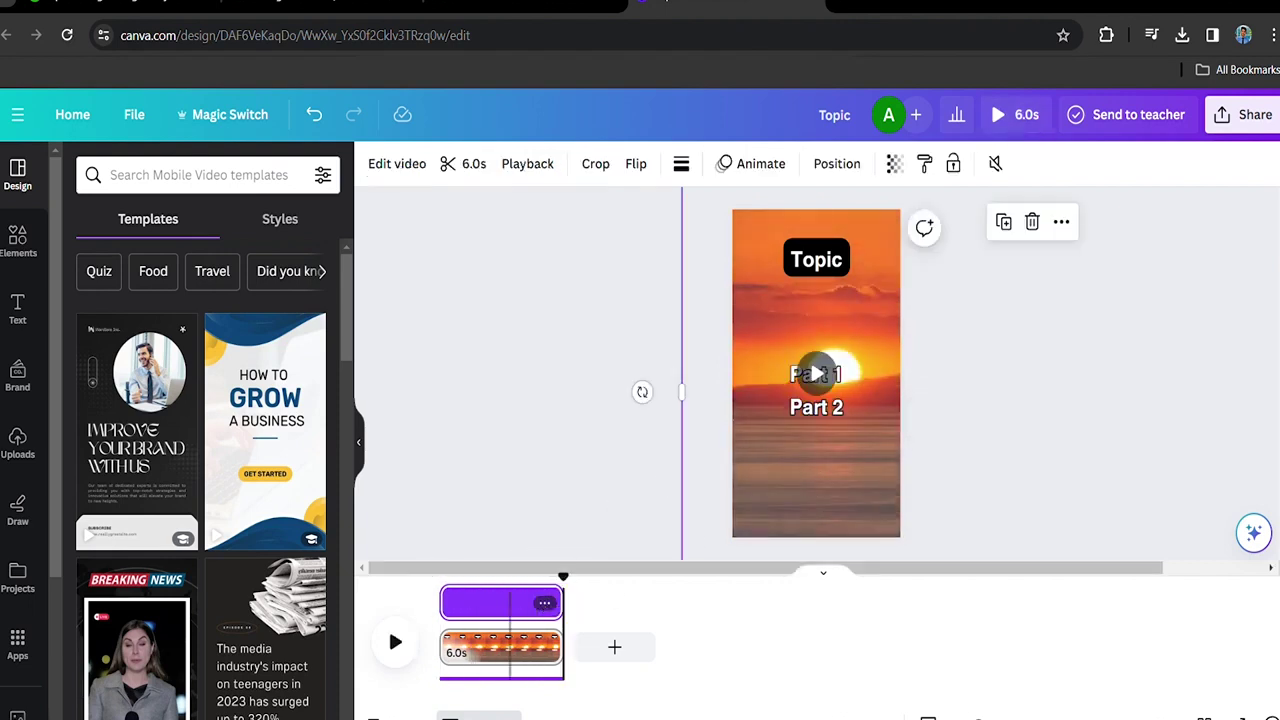
left_click(489, 480)
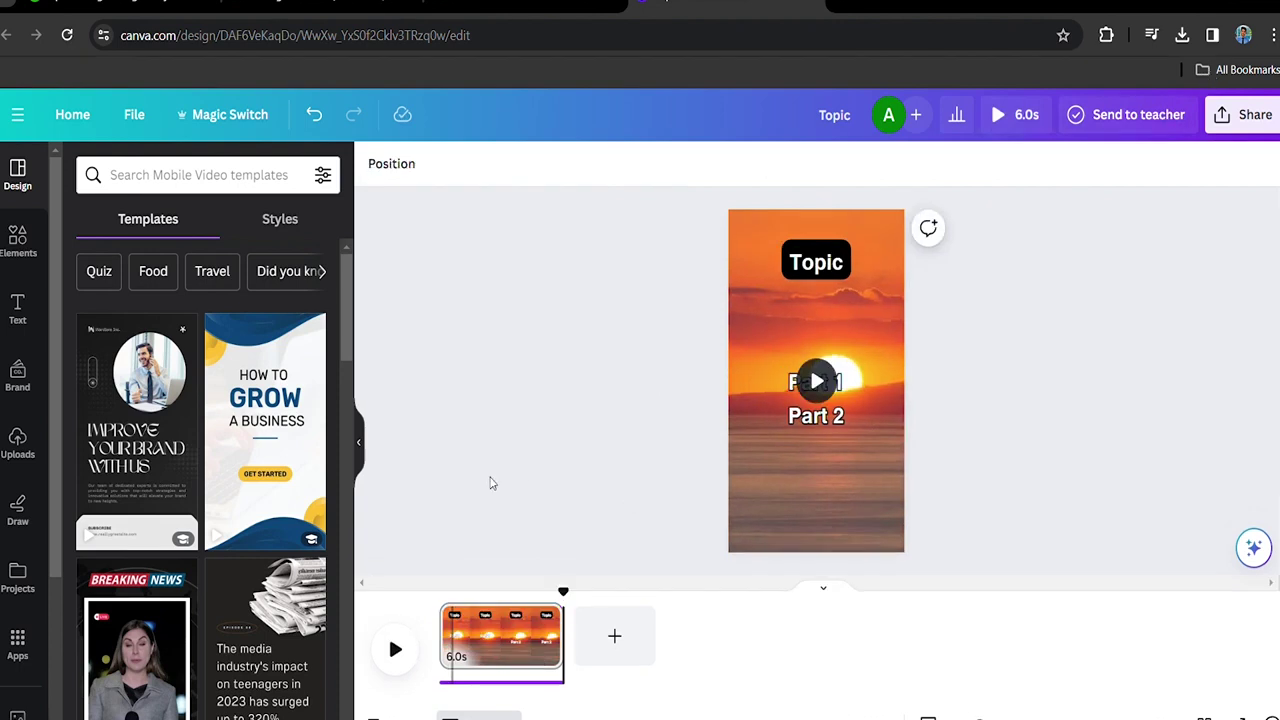
Open the Bulk create app for the template
left_click(30, 637)
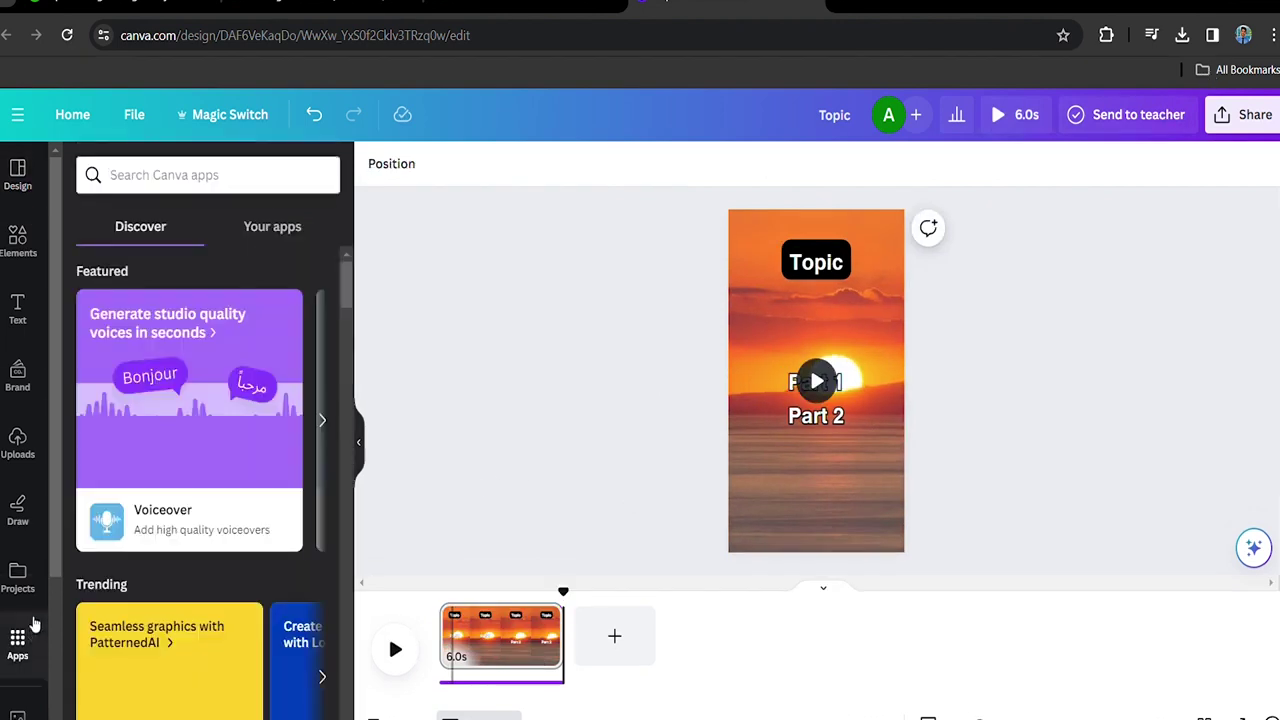
scroll(152, 508, "down", 5)
scroll(152, 508, "down", 2)
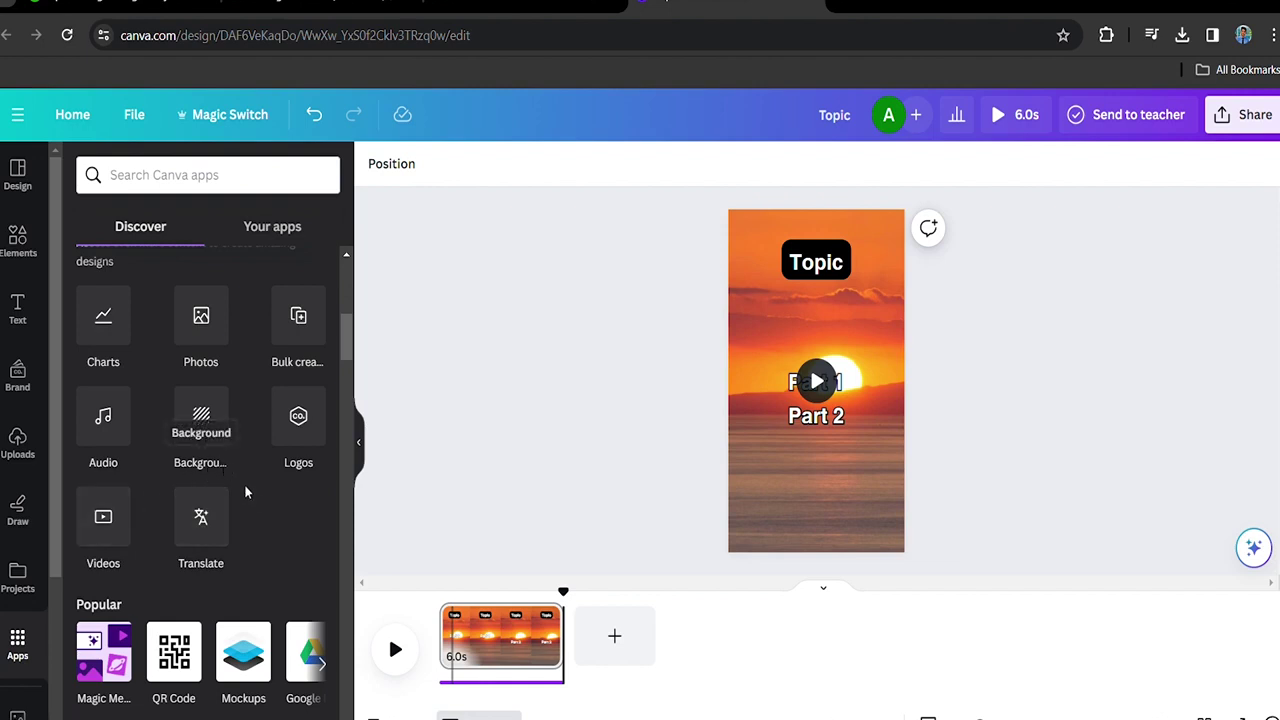
left_click(294, 332)
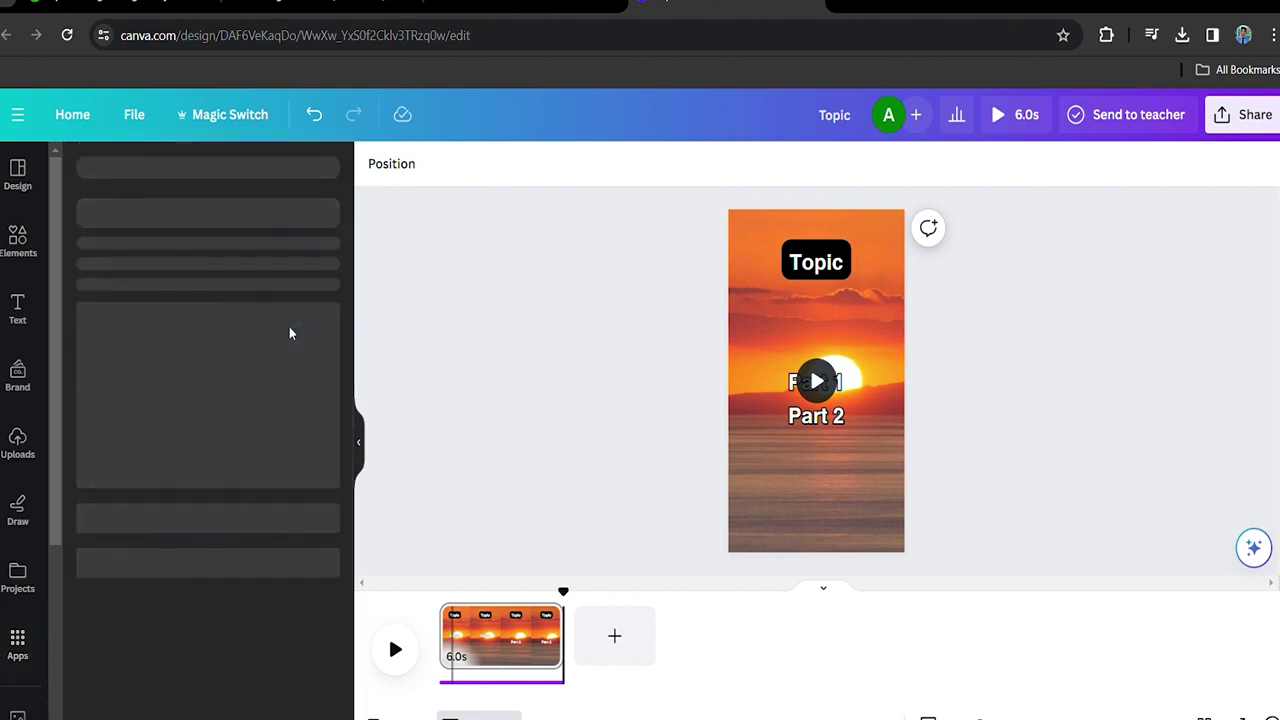
key("ctrl+minus")
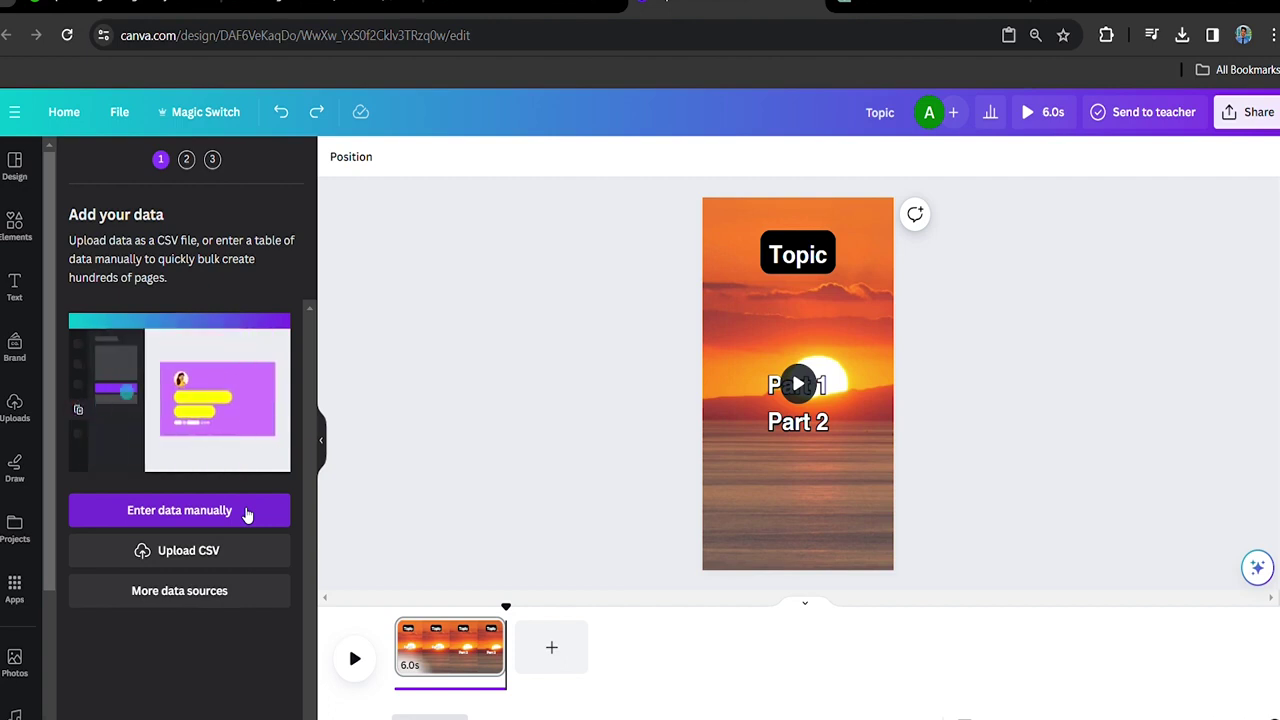
Switch to ChatGPT to look over the selected fact table, and return to the Canva design
key("ctrl+Tab")
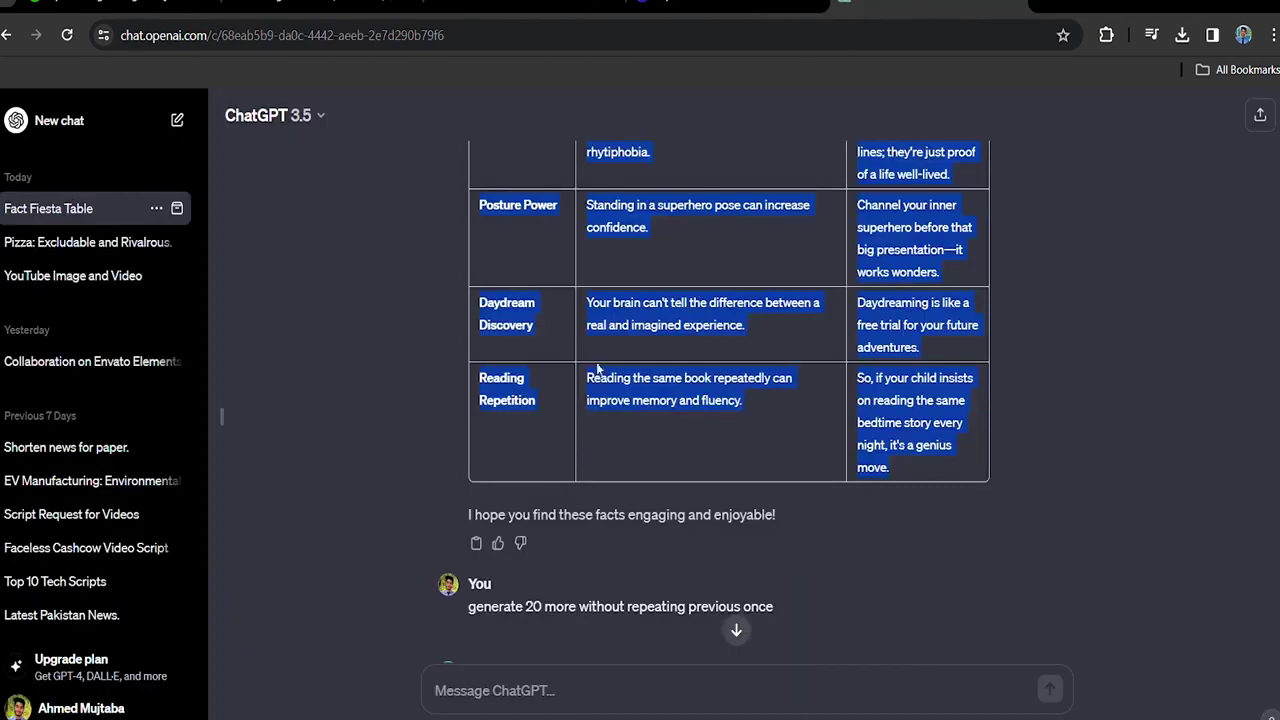
scroll(597, 369, "up", 2)
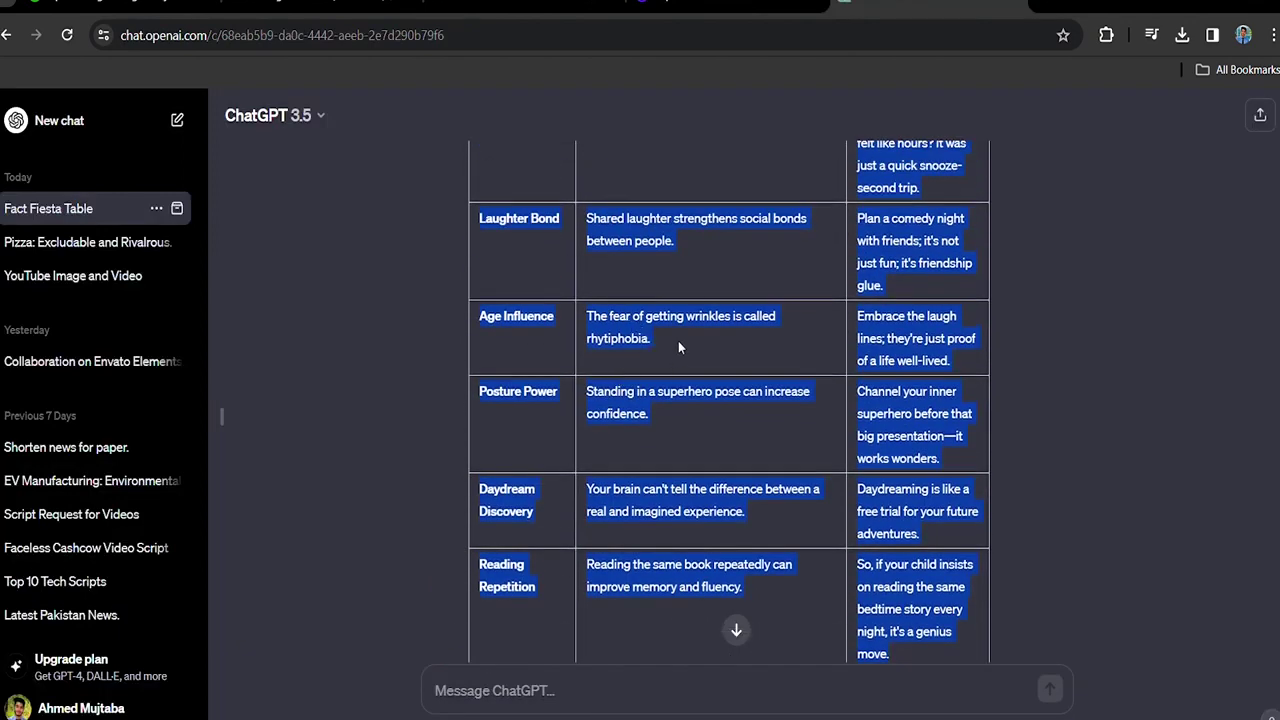
left_click(727, 4)
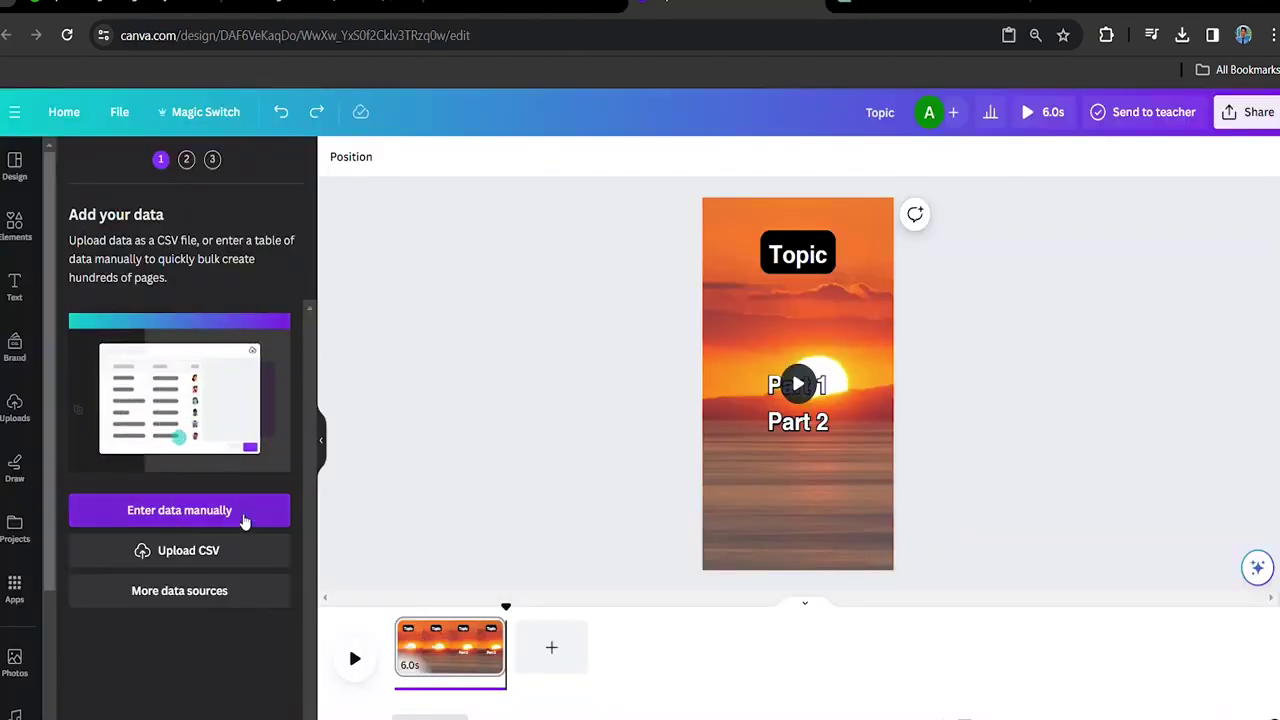
Enter the bulk data manually by pasting the copied fact table with Topic, Part 1 and Part 2 columns, and accept the data
left_click(246, 520)
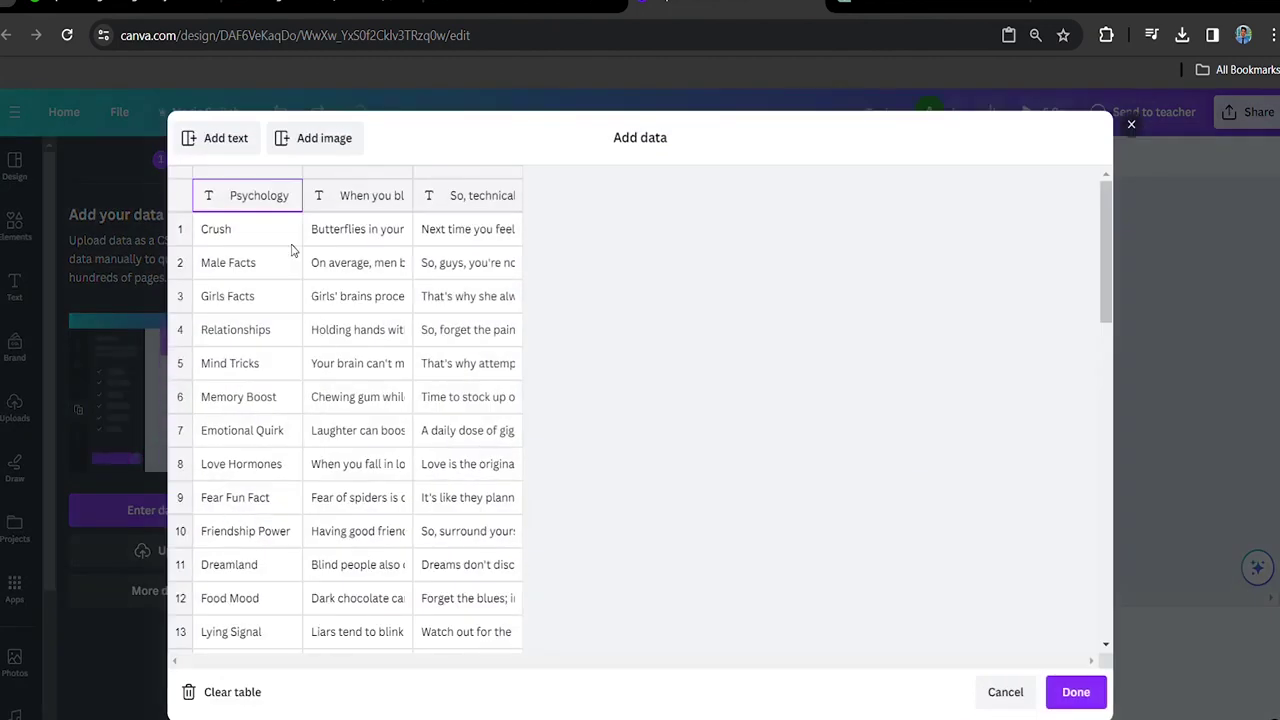
right_click(217, 198)
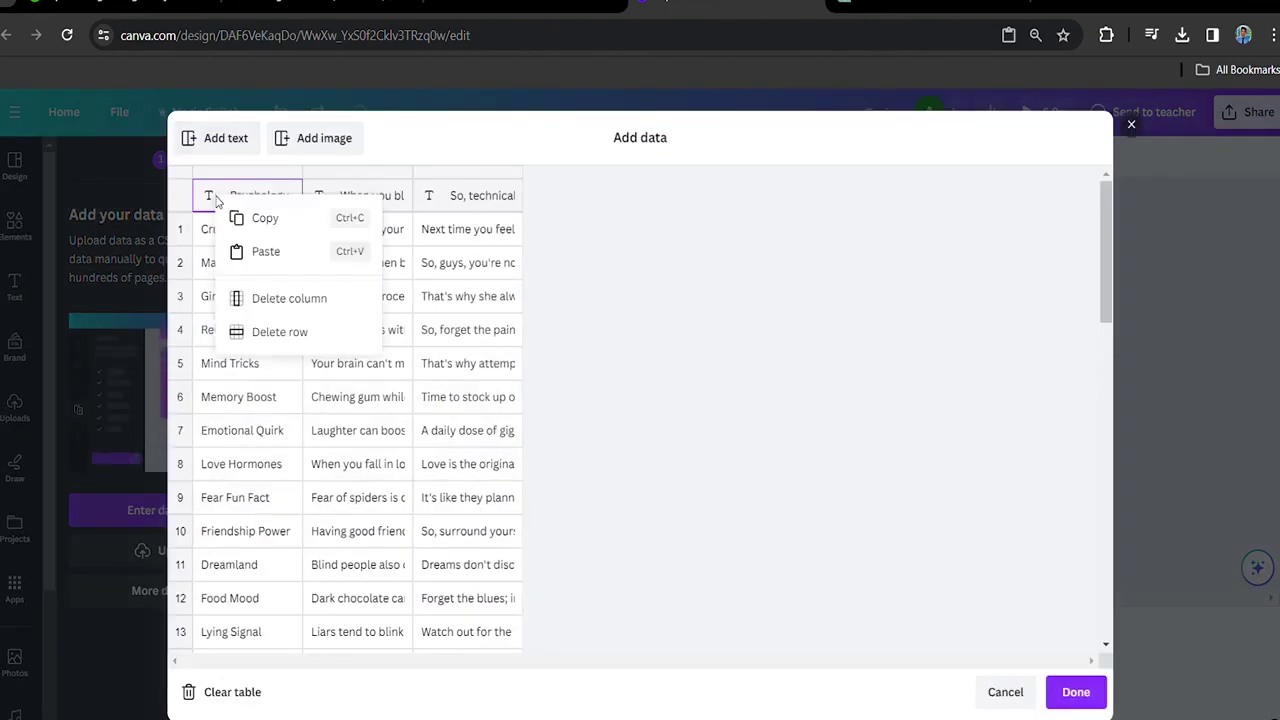
left_click(262, 251)
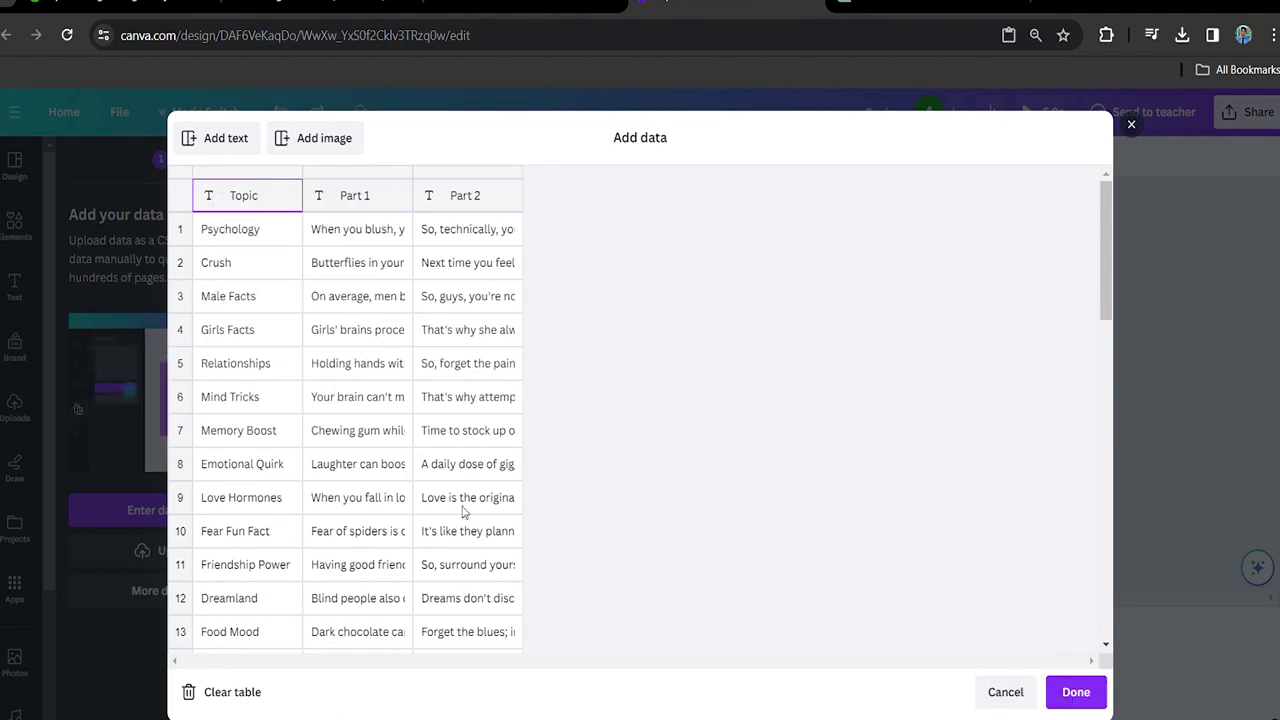
scroll(432, 509, "down", 5)
scroll(432, 509, "down", 3)
left_click(1076, 692)
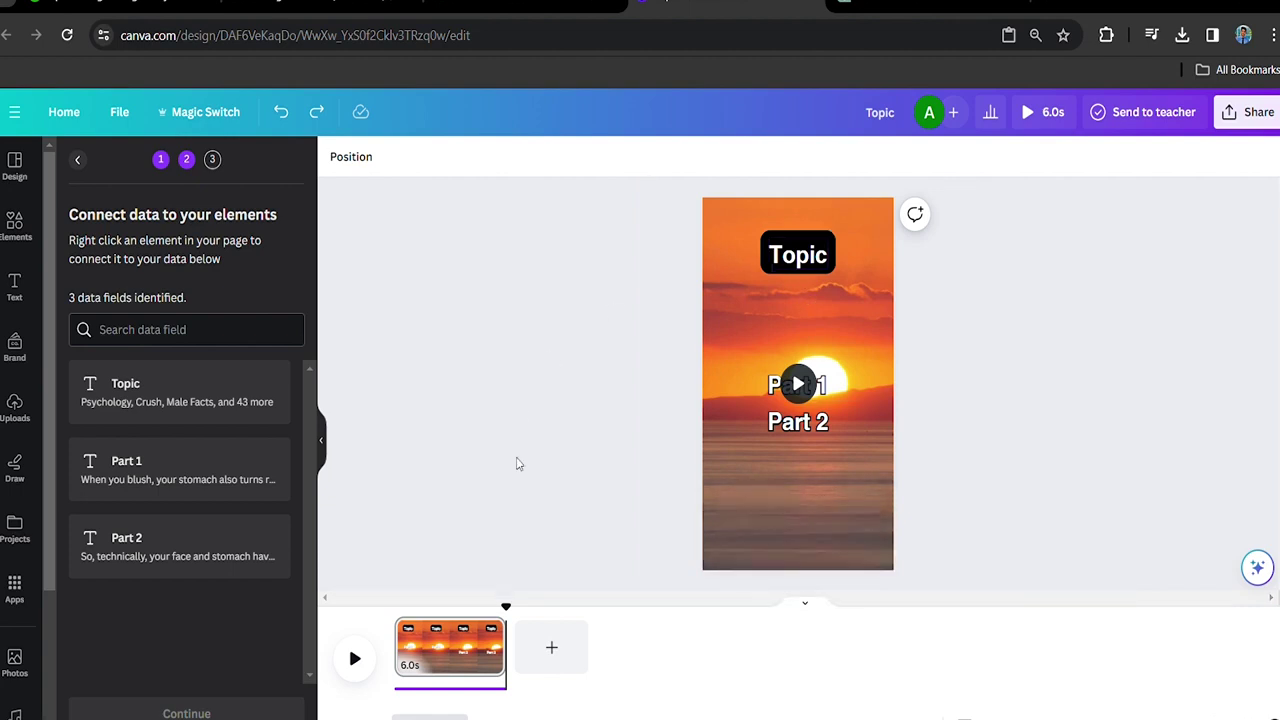
Connect the Topic heading to the Topic data field
left_click(806, 262)
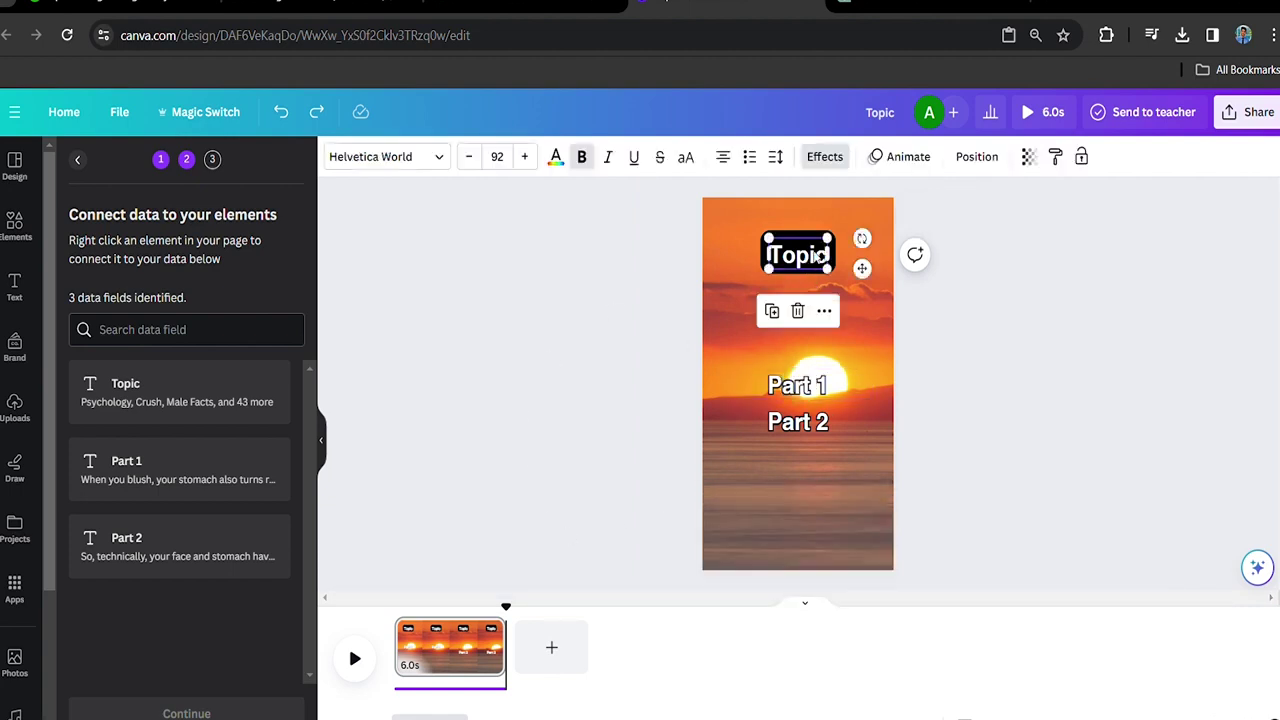
right_click(816, 258)
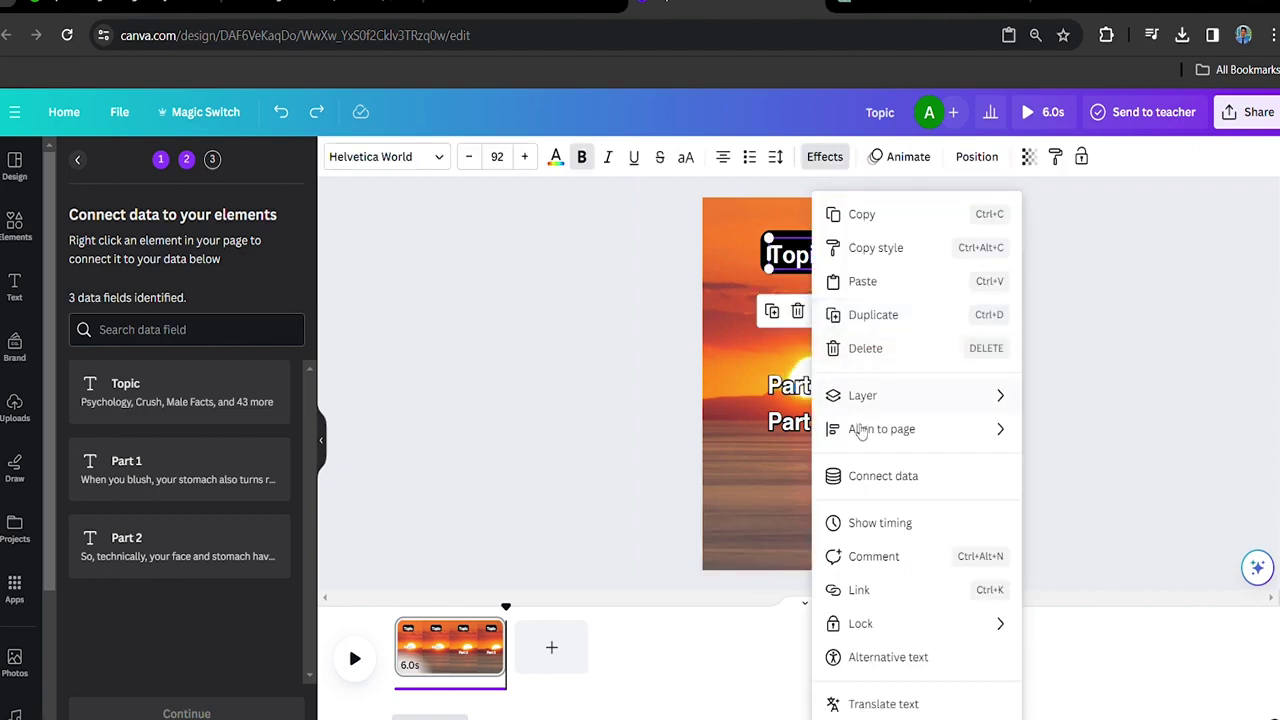
left_click(870, 478)
left_click(850, 297)
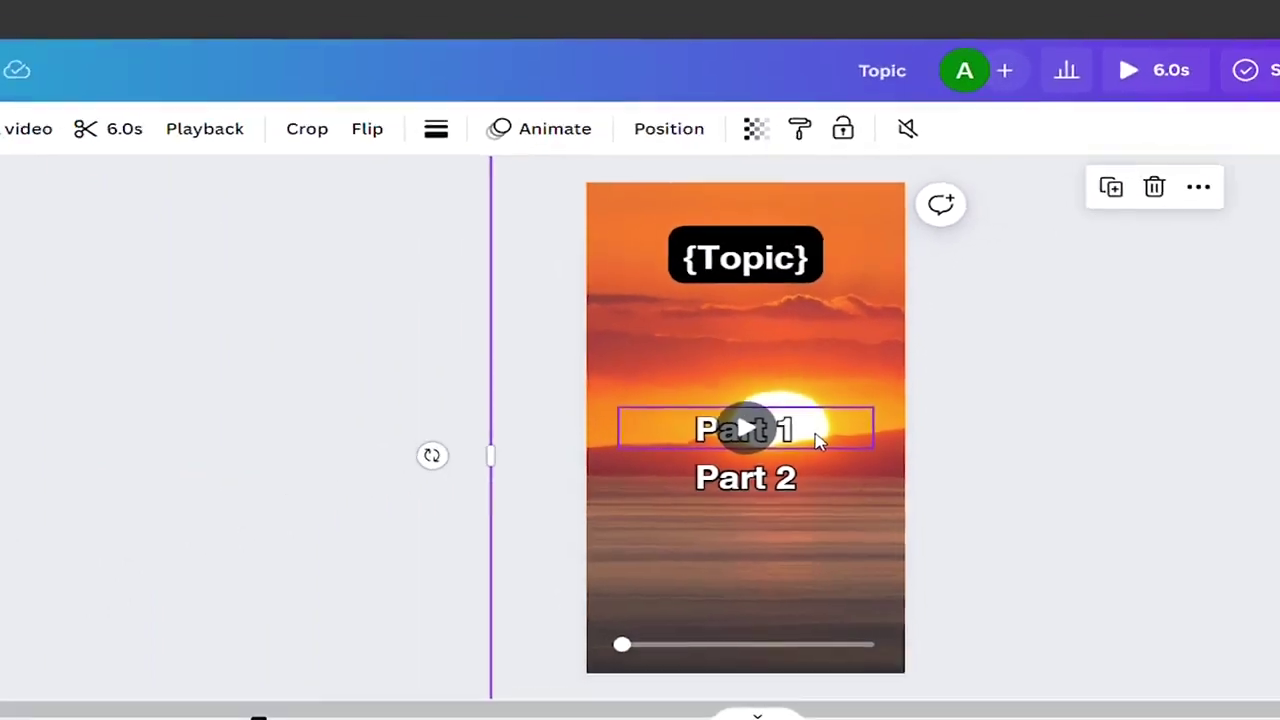
Connect the Part 1 text to the Part 1 data field
left_click(735, 516)
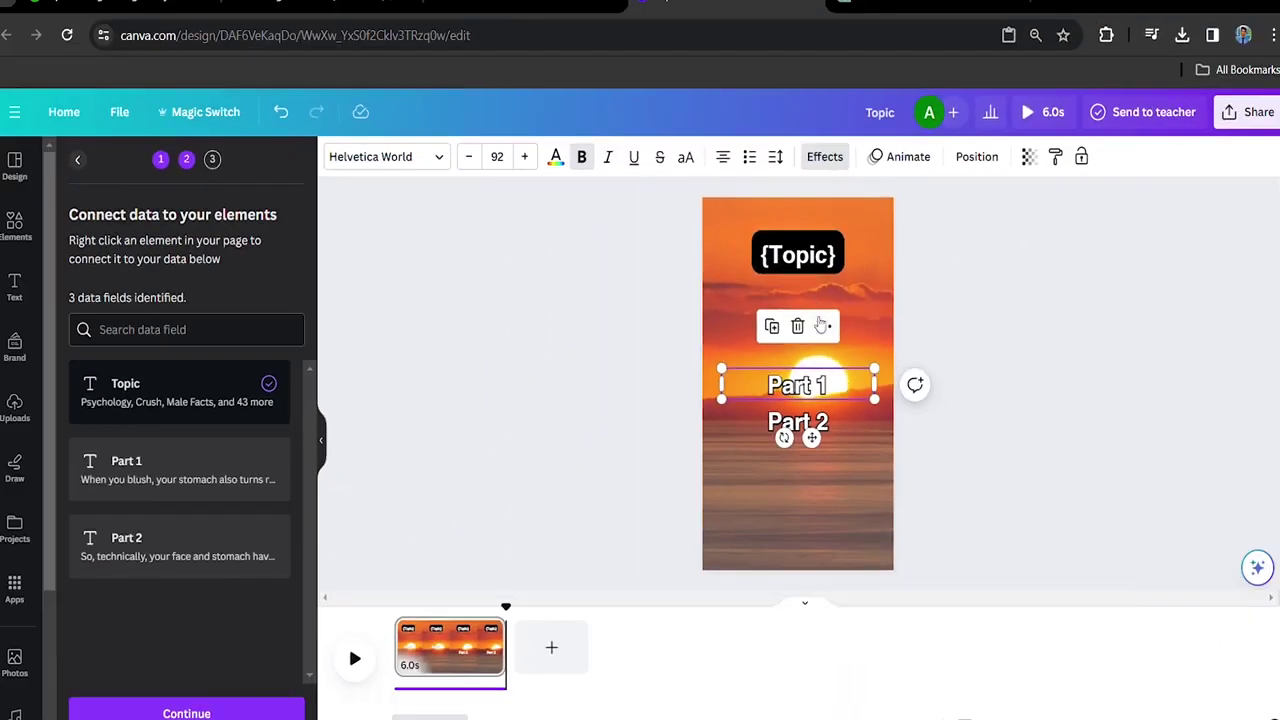
left_click(822, 325)
left_click(909, 475)
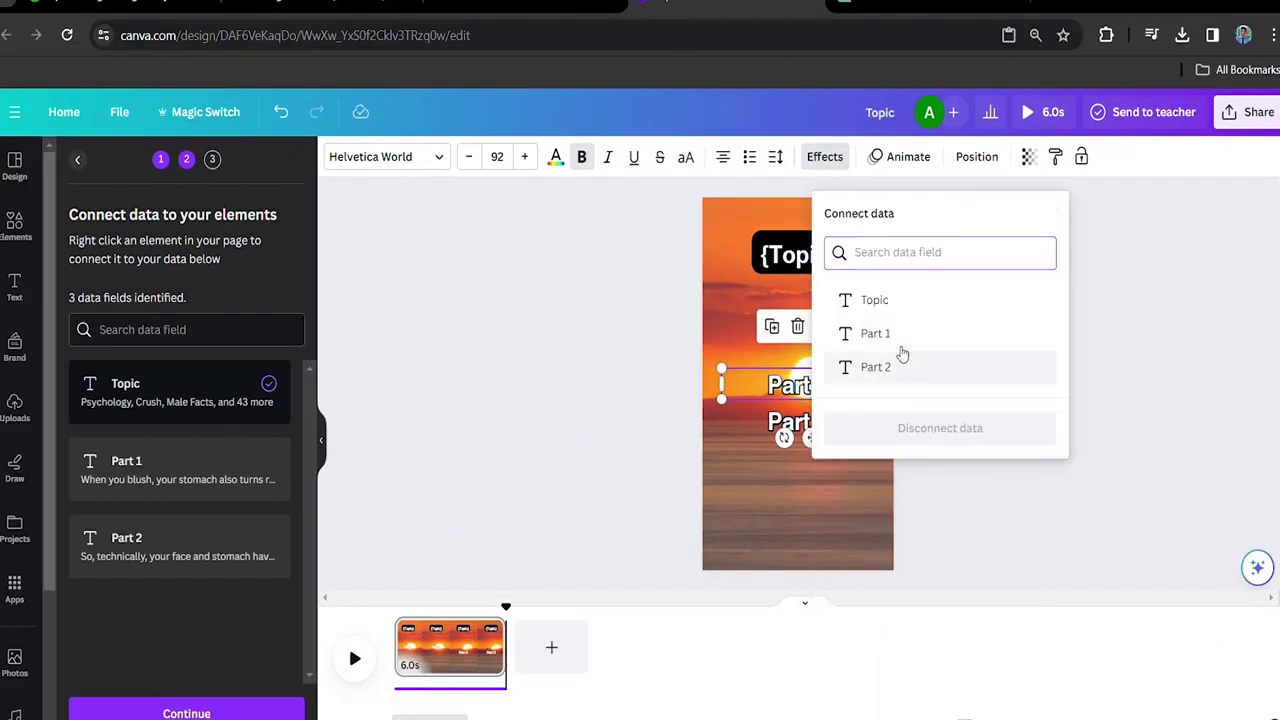
left_click(858, 340)
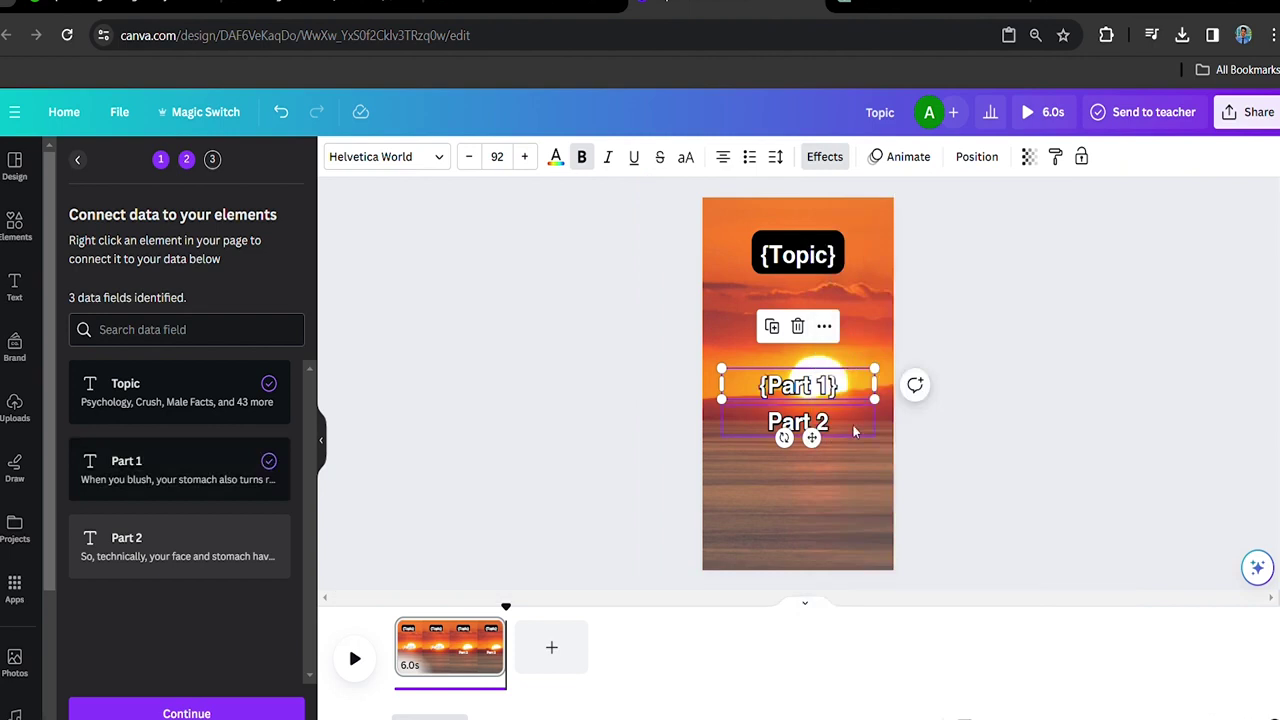
Connect the Part 2 text to the Part 2 data field
right_click(830, 378)
left_click(885, 476)
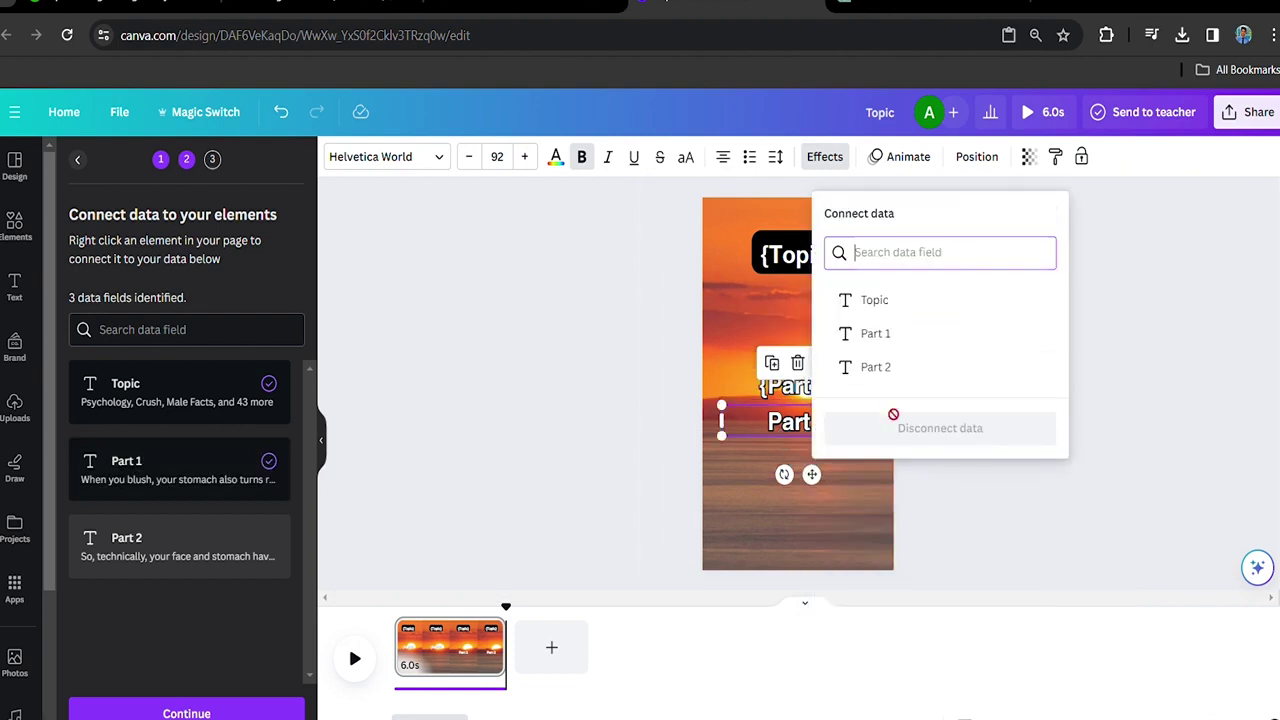
left_click(870, 366)
Move the Part 2 text up onto the Part 1 text's position and preview the end of the page
left_click(843, 447)
left_click(839, 429)
left_click_drag(839, 429, 845, 404)
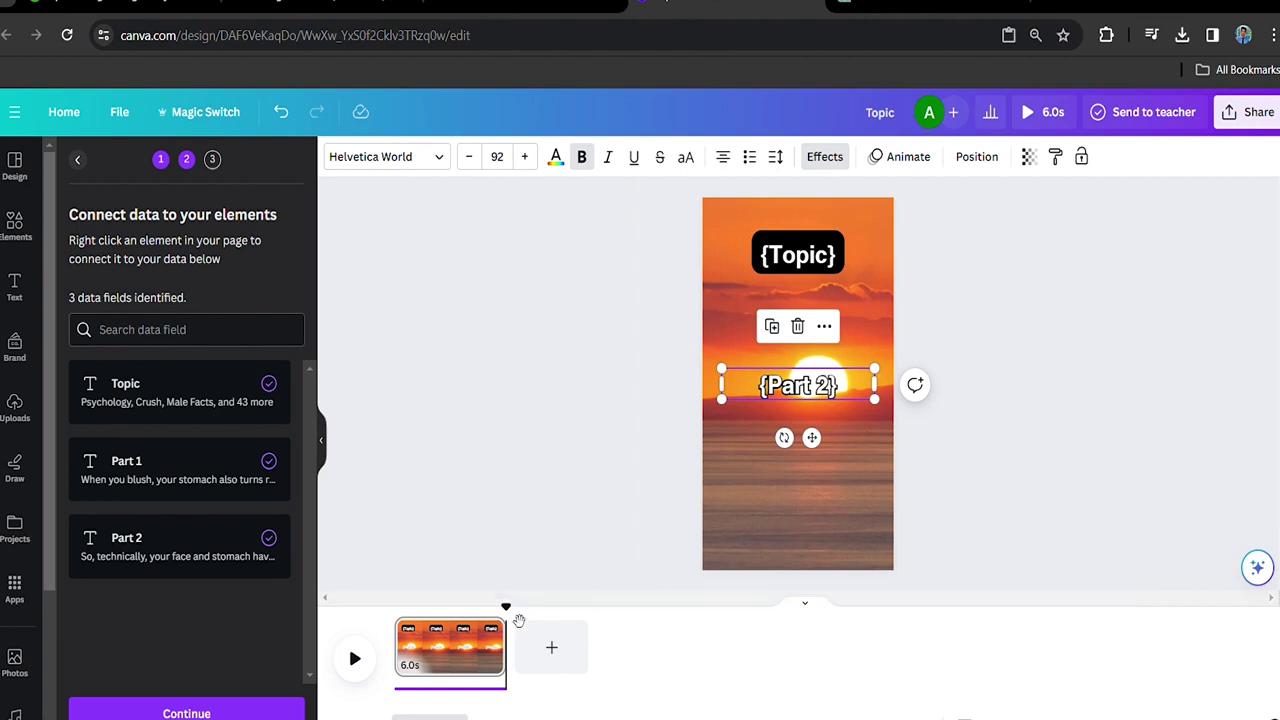
left_click_drag(519, 621, 490, 660)
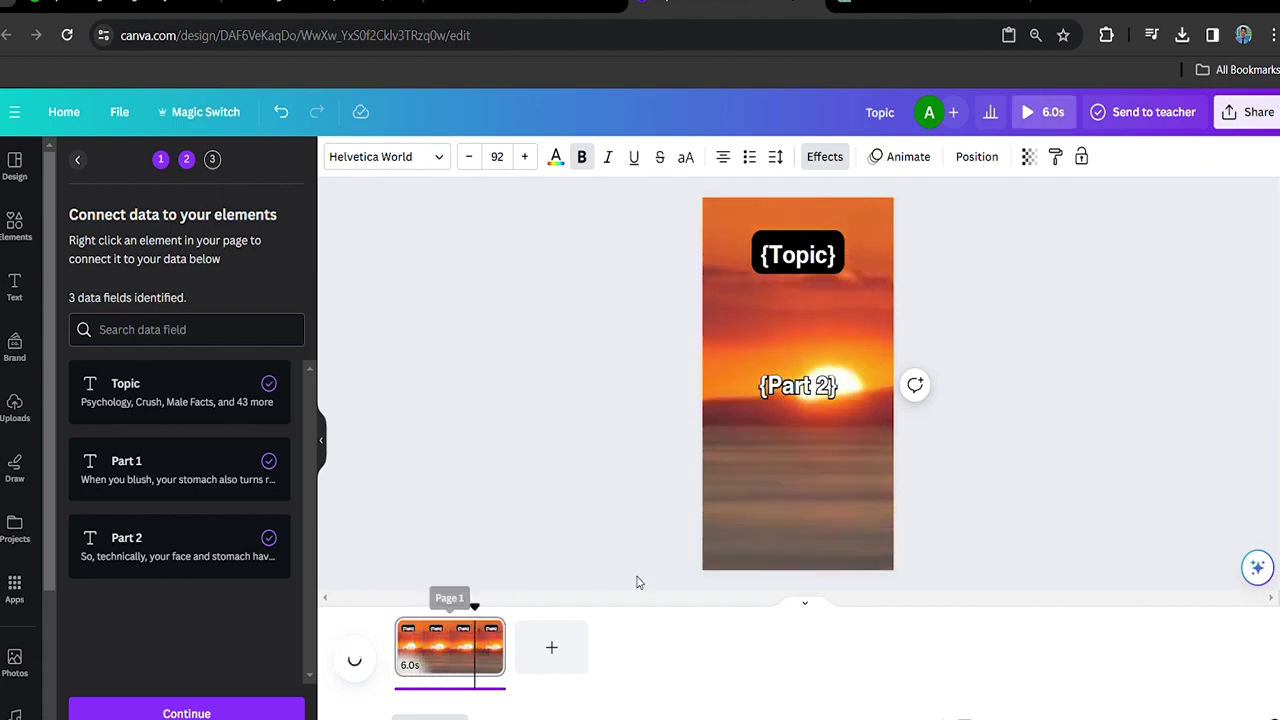
Generate 46 designs from all the connected data rows and look through the generated pages
left_click(271, 713)
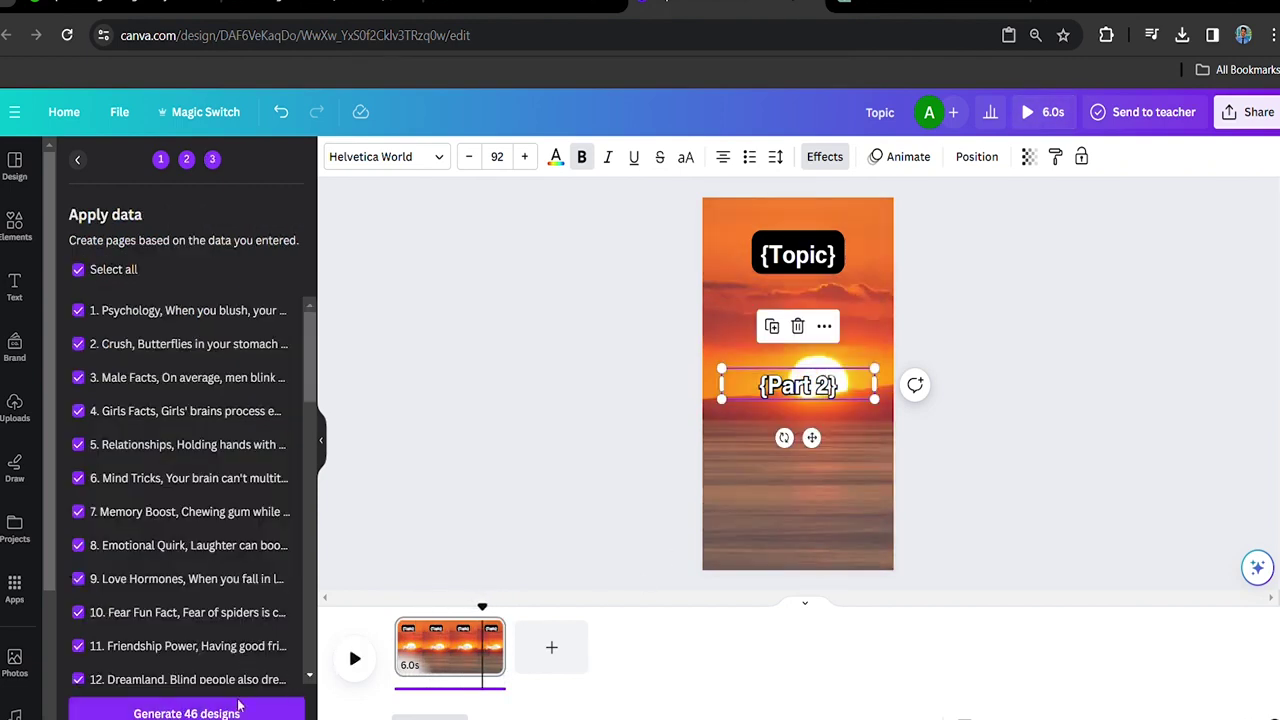
left_click(239, 710)
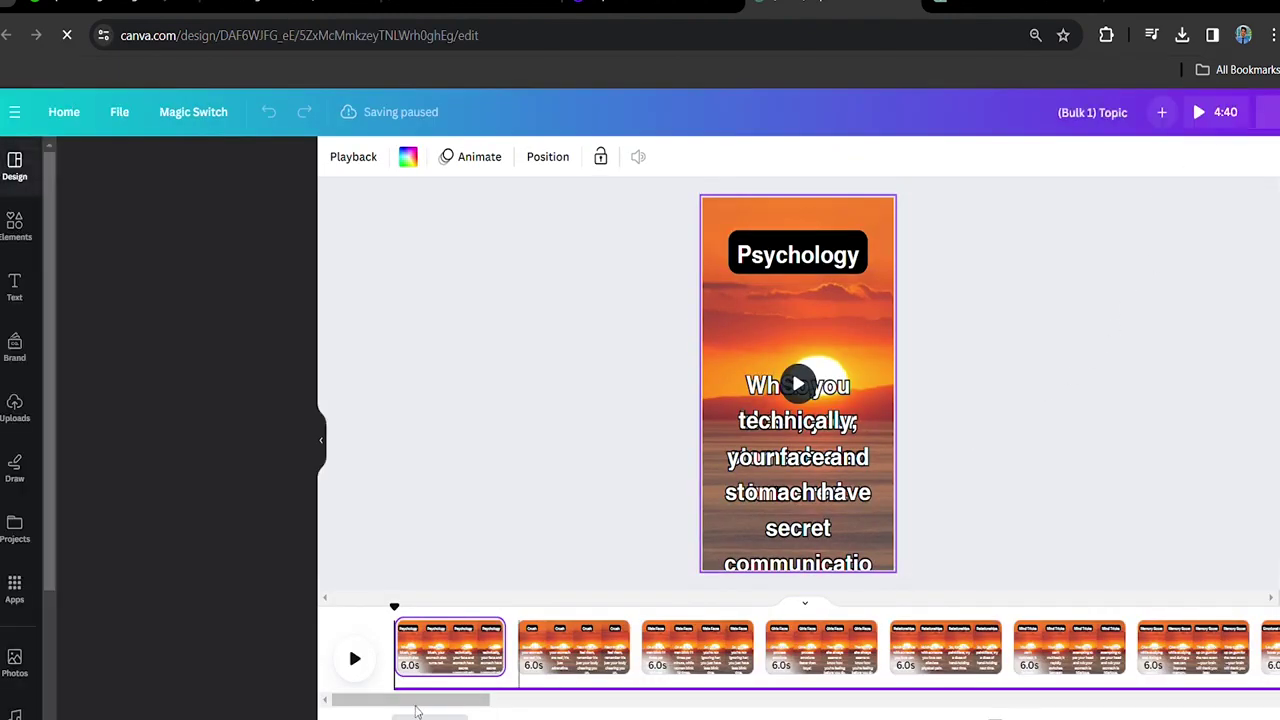
left_click_drag(430, 708, 1180, 700)
left_click(700, 660)
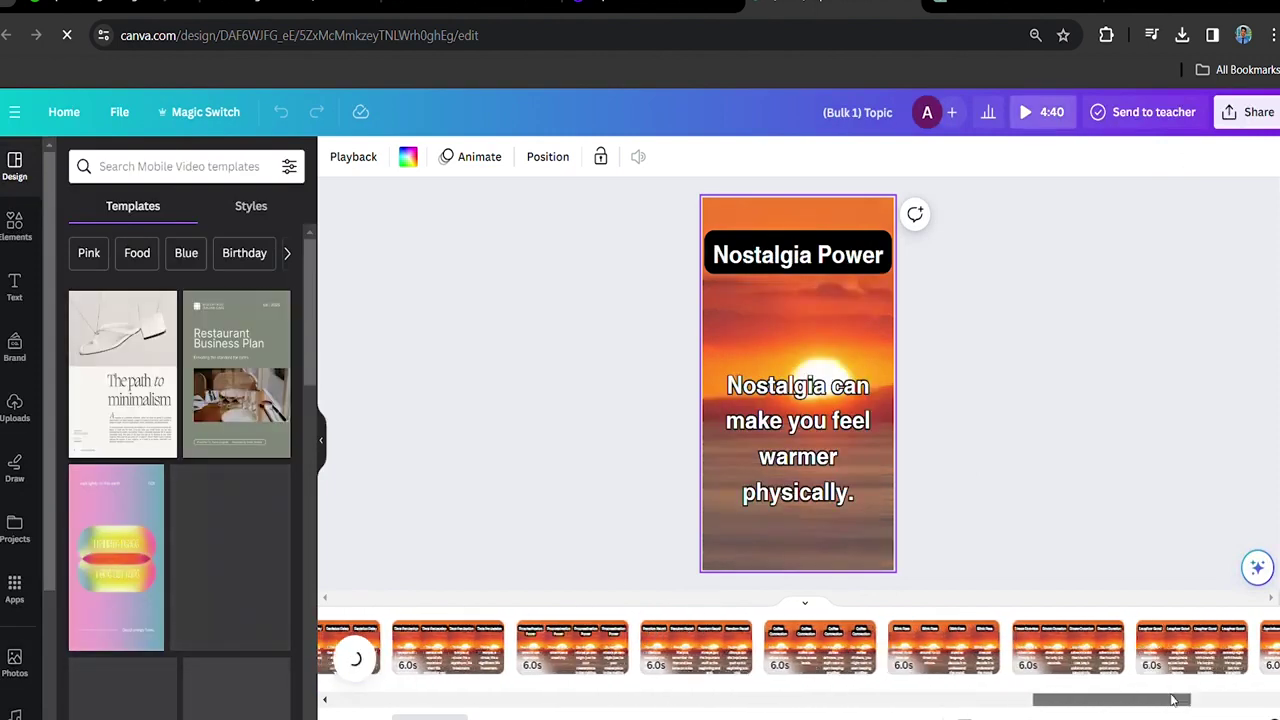
Open the download options for the bulk-generated design
left_click(1256, 120)
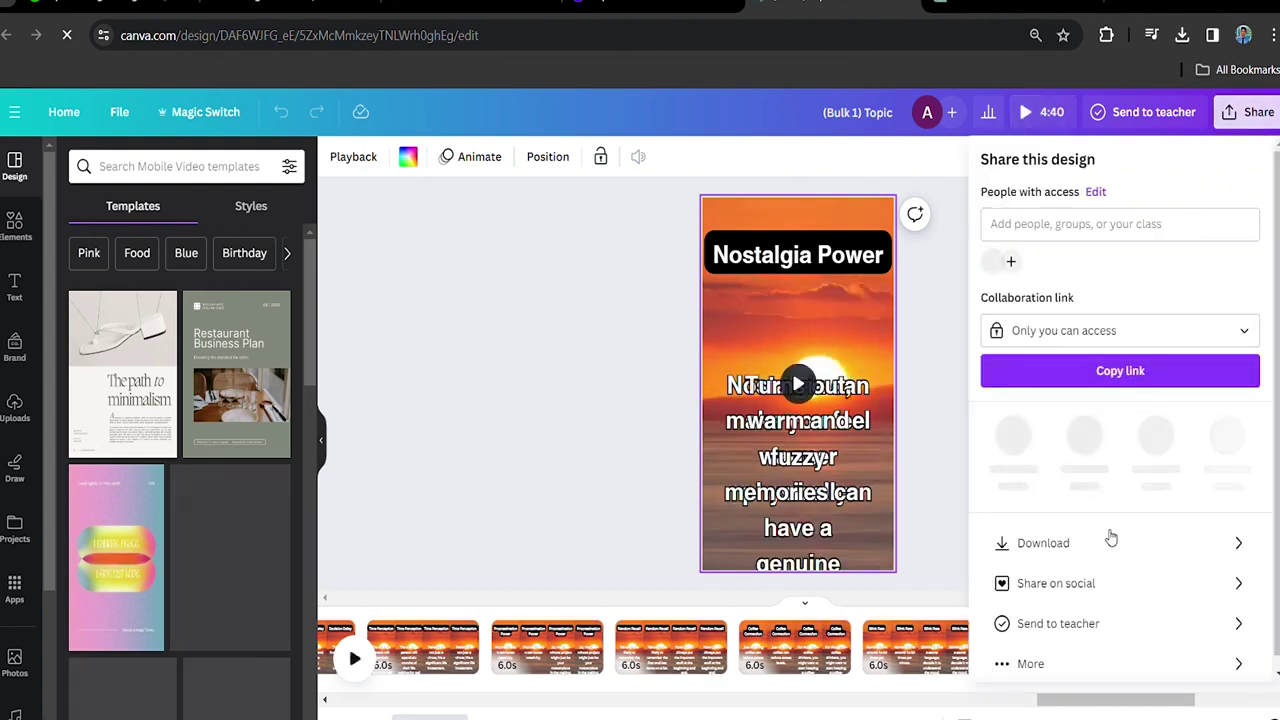
left_click(1023, 540)
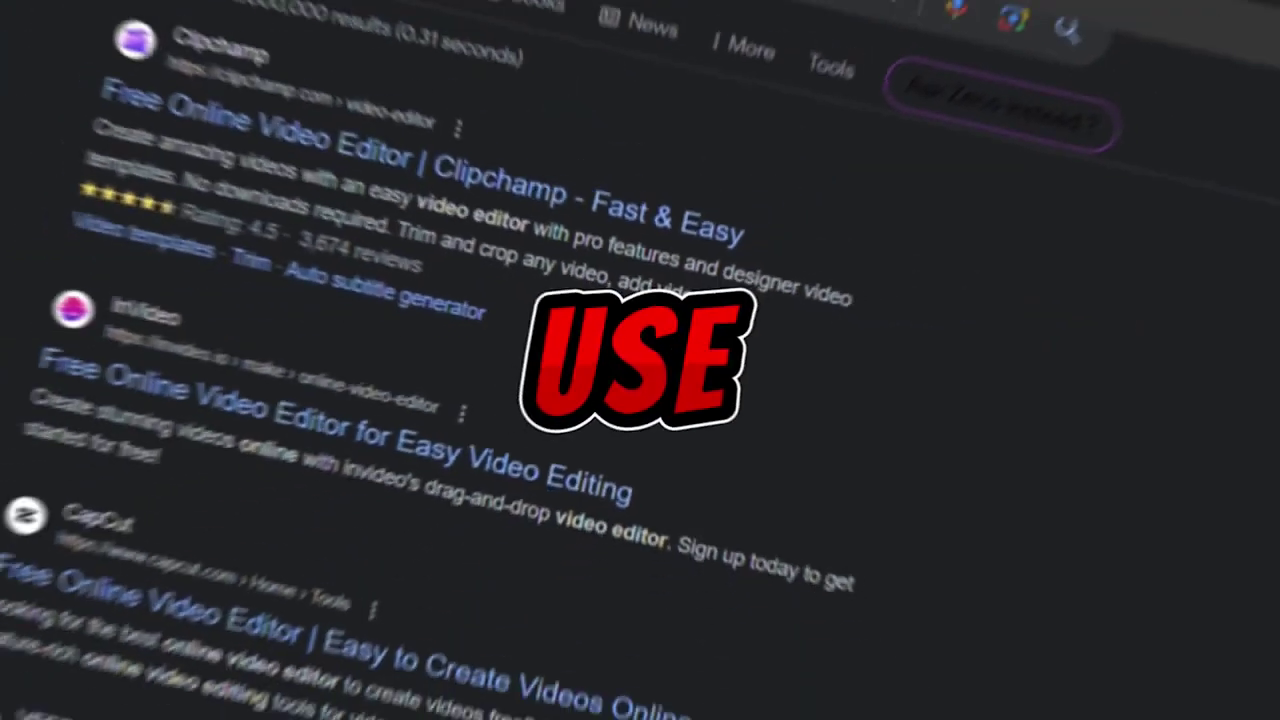
Look through the web search results for online video editors
scroll(640, 400, "down", 5)
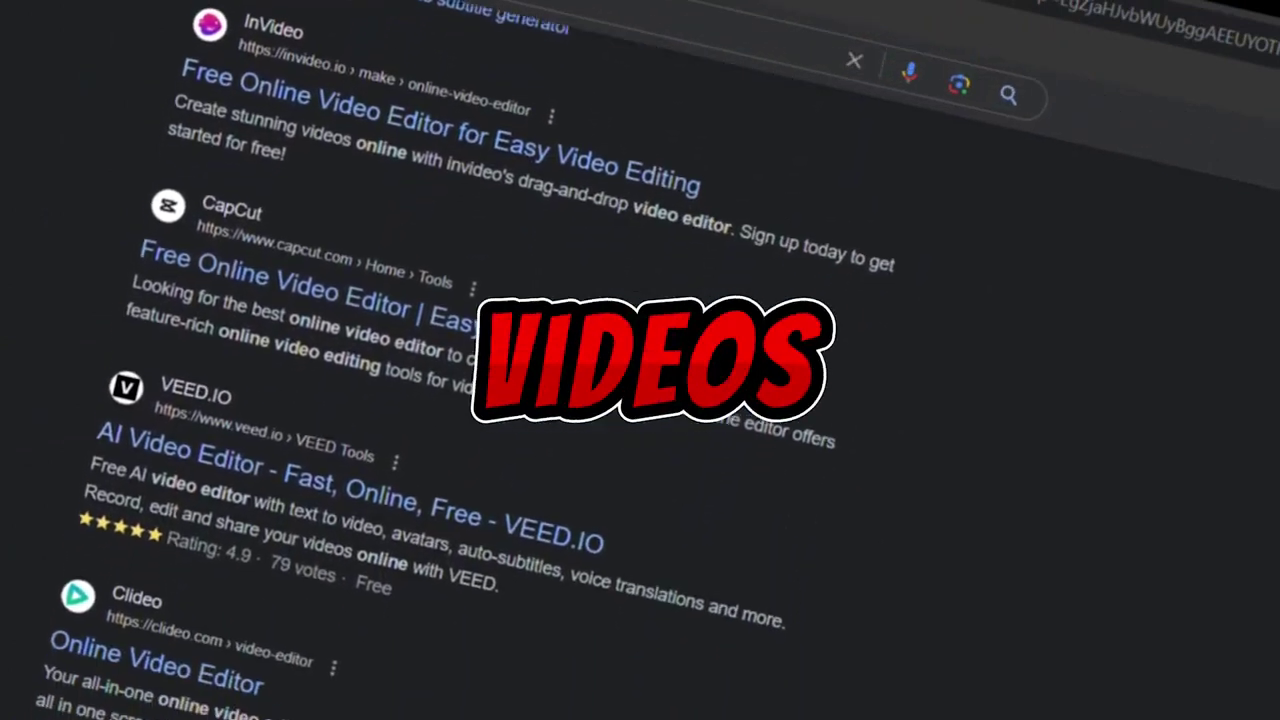
scroll(640, 400, "down", 5)
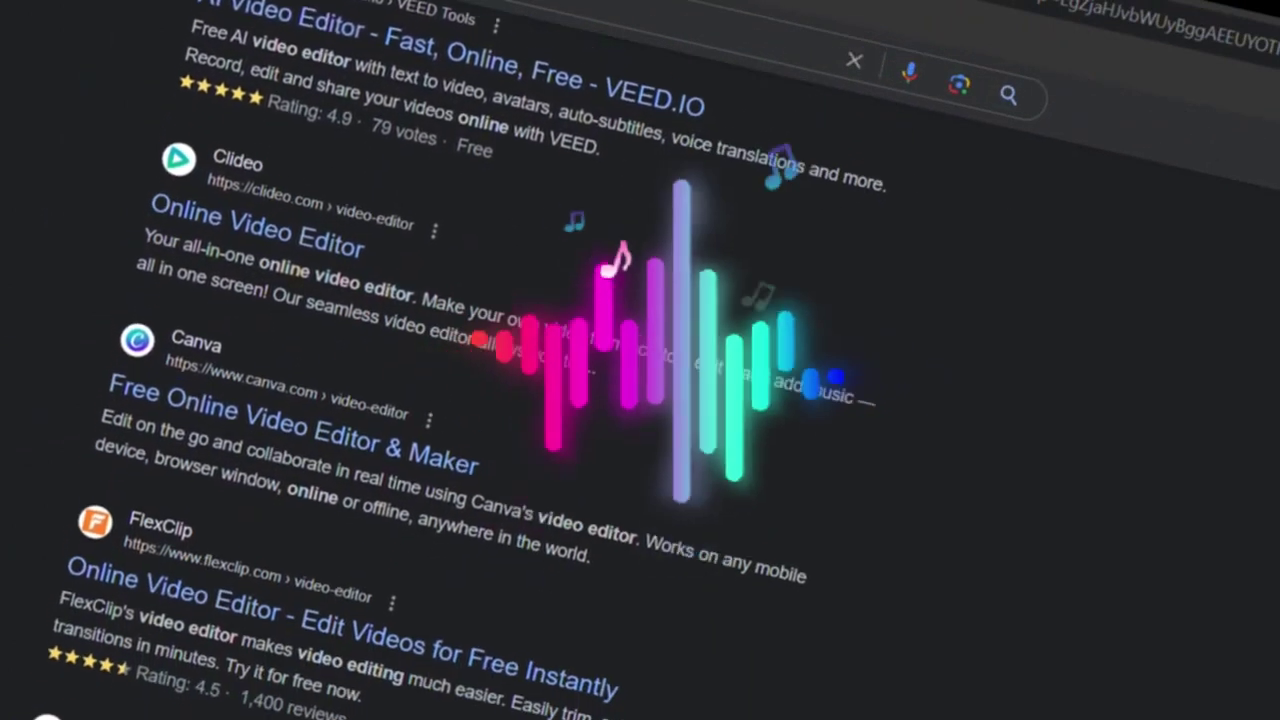
scroll(640, 400, "down", 3)
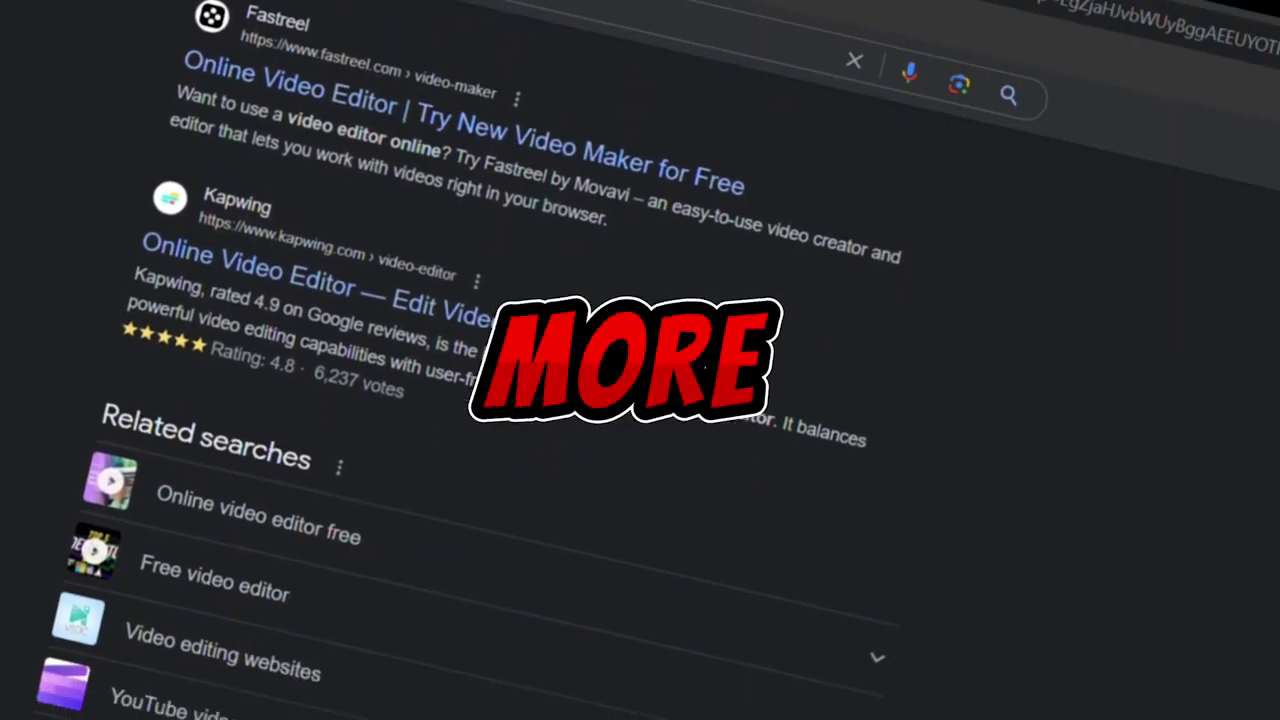
scroll(640, 400, "down", 2)
scroll(640, 400, "down", 5)
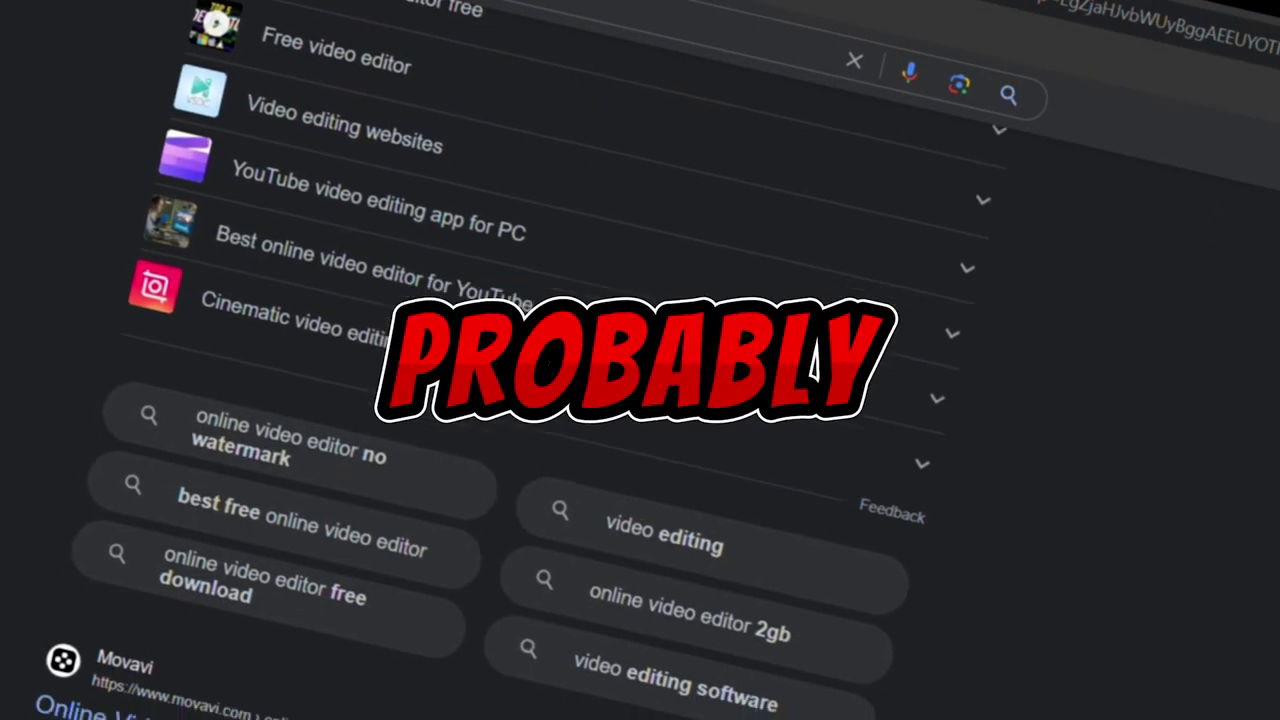
scroll(640, 400, "down", 5)
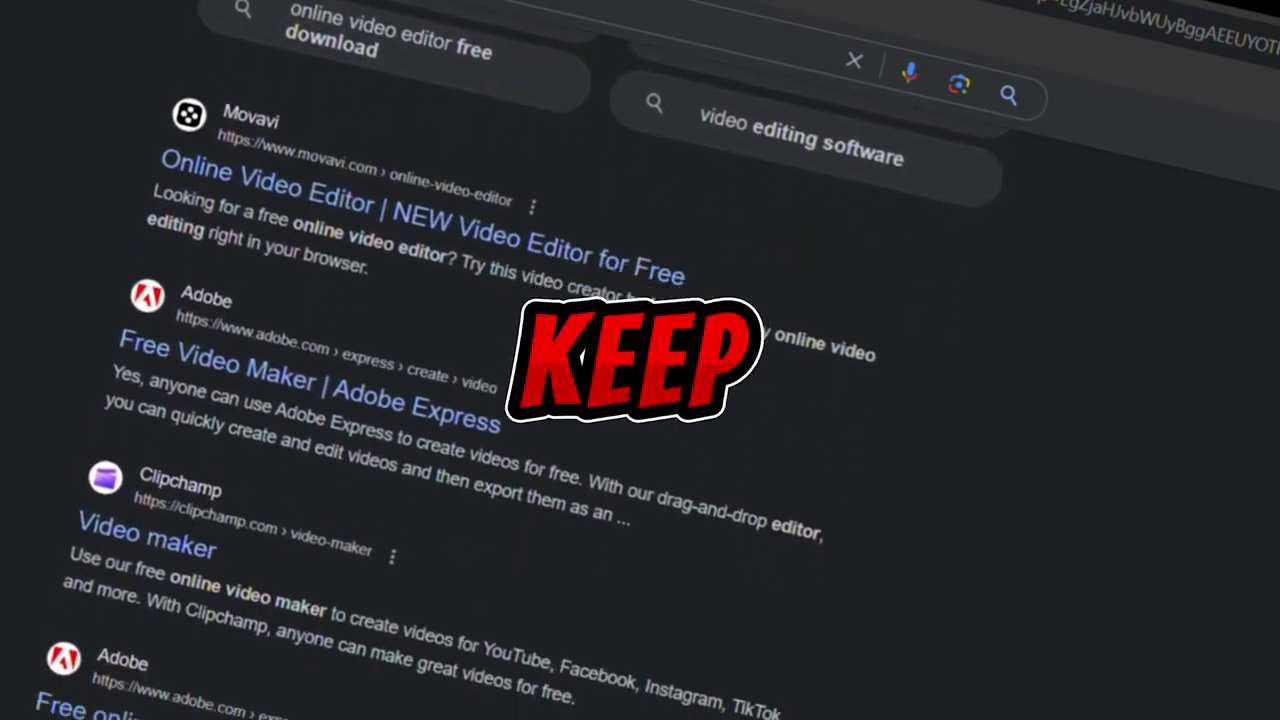
scroll(640, 400, "down", 5)
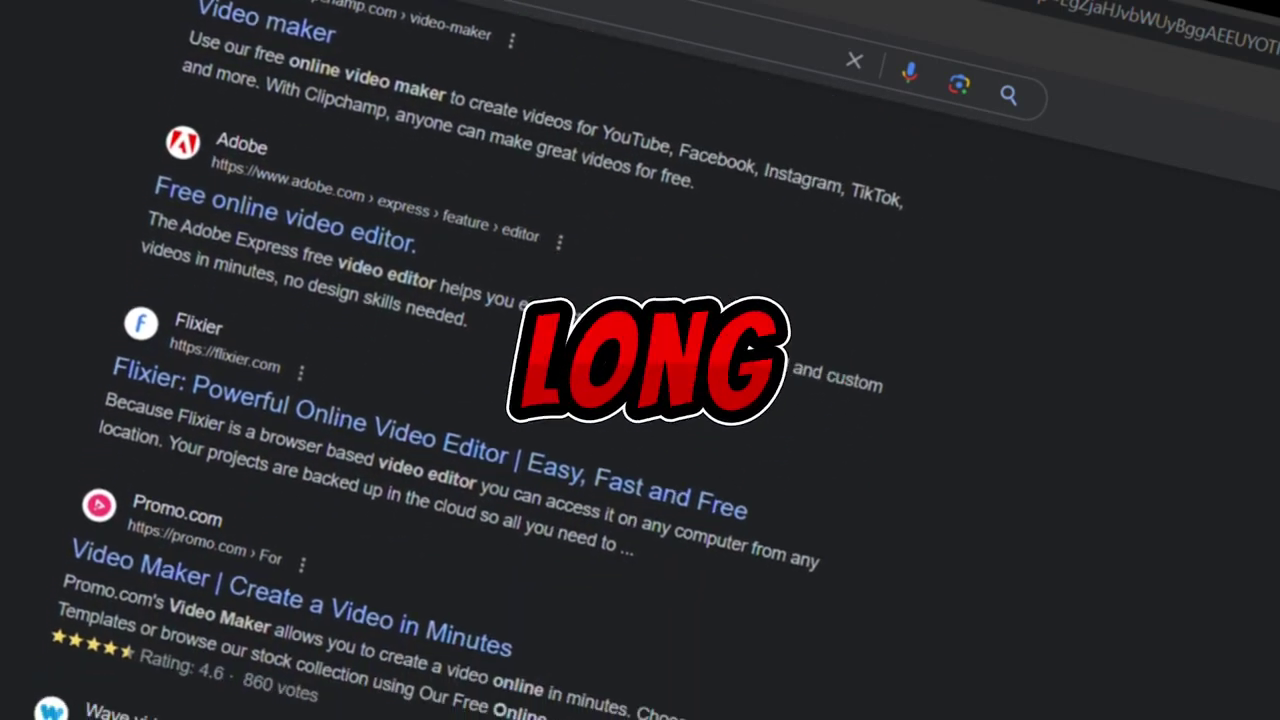
scroll(640, 400, "down", 3)
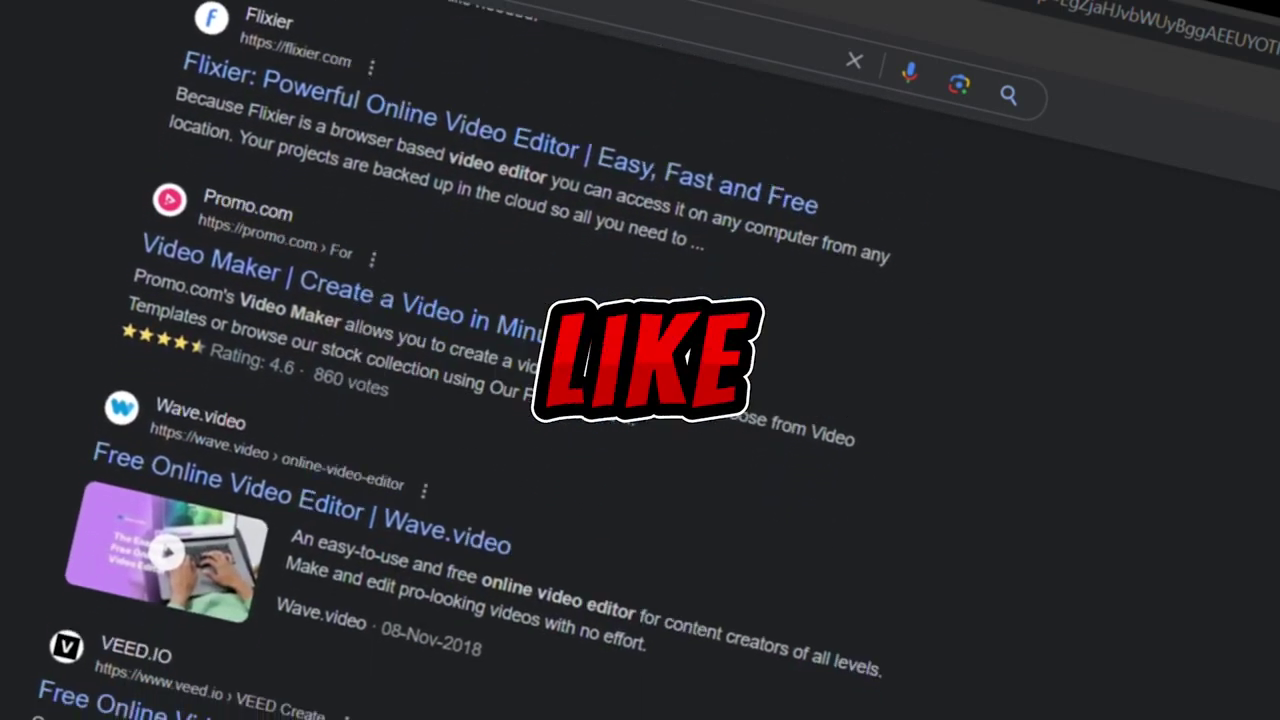
scroll(640, 400, "down", 1)
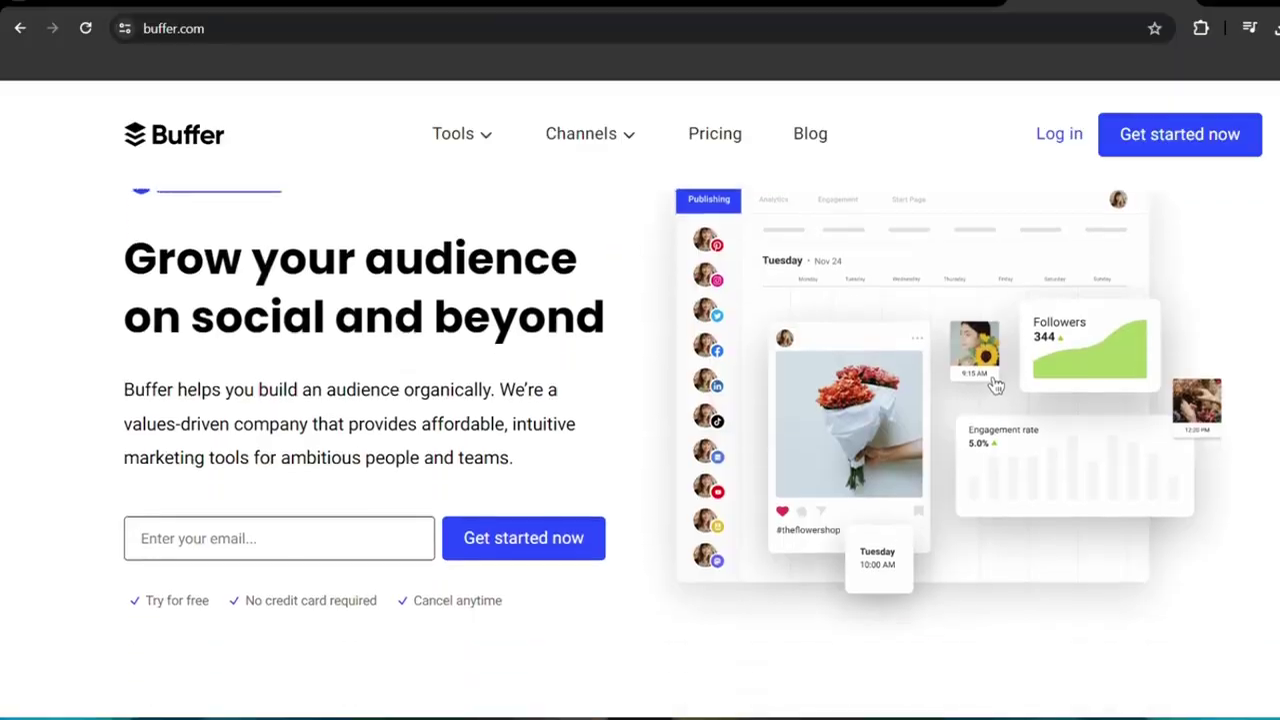
Look over the Buffer home page and get started with an account
scroll(640, 400, "down", 5)
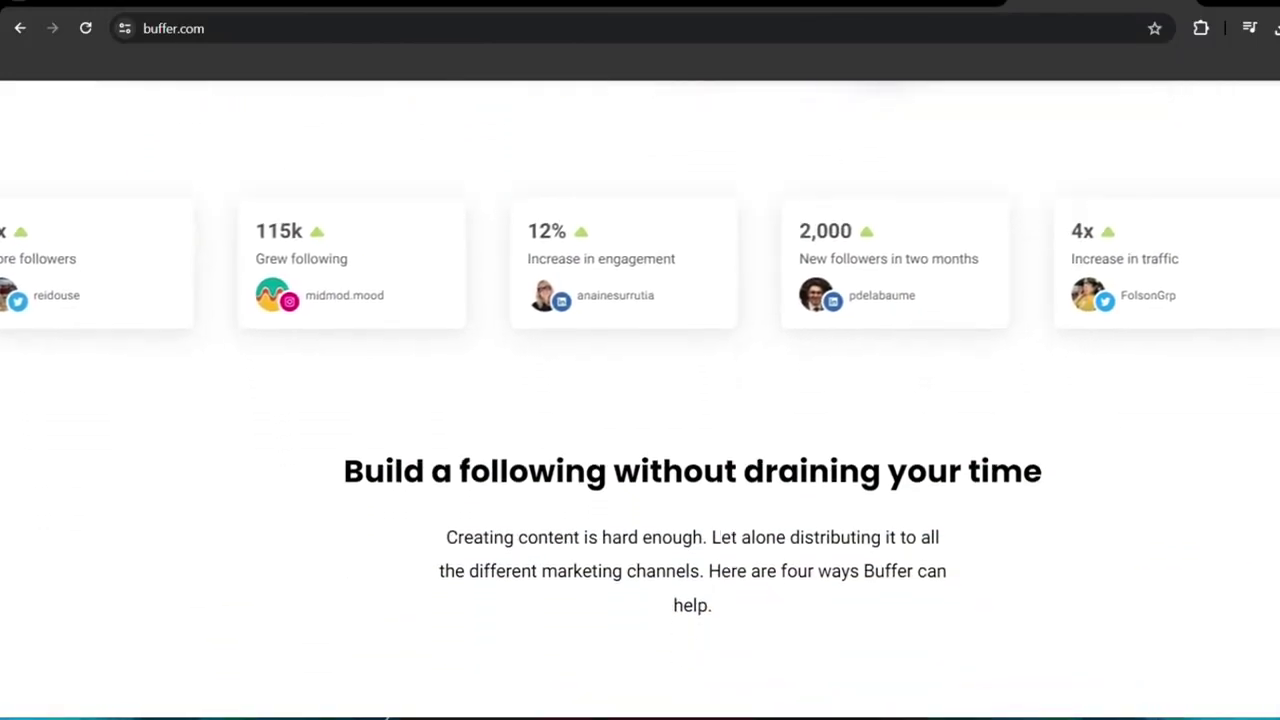
scroll(640, 400, "down", 10)
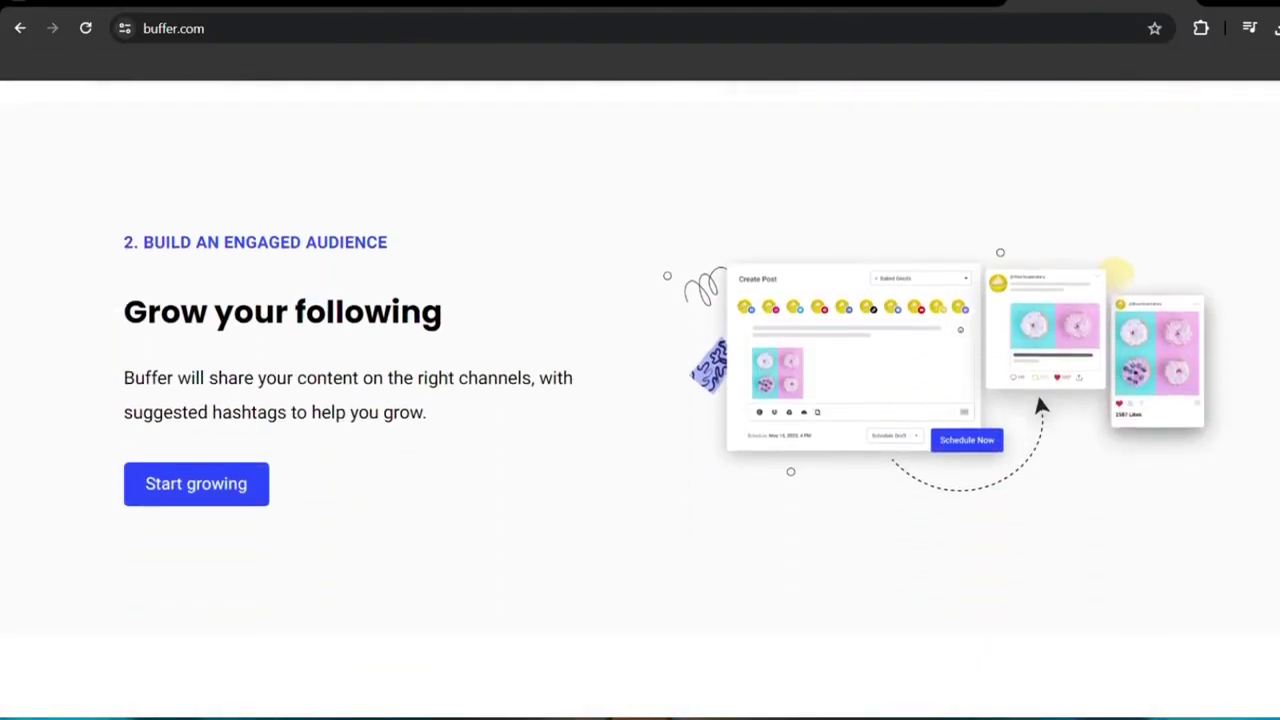
scroll(640, 400, "down", 12)
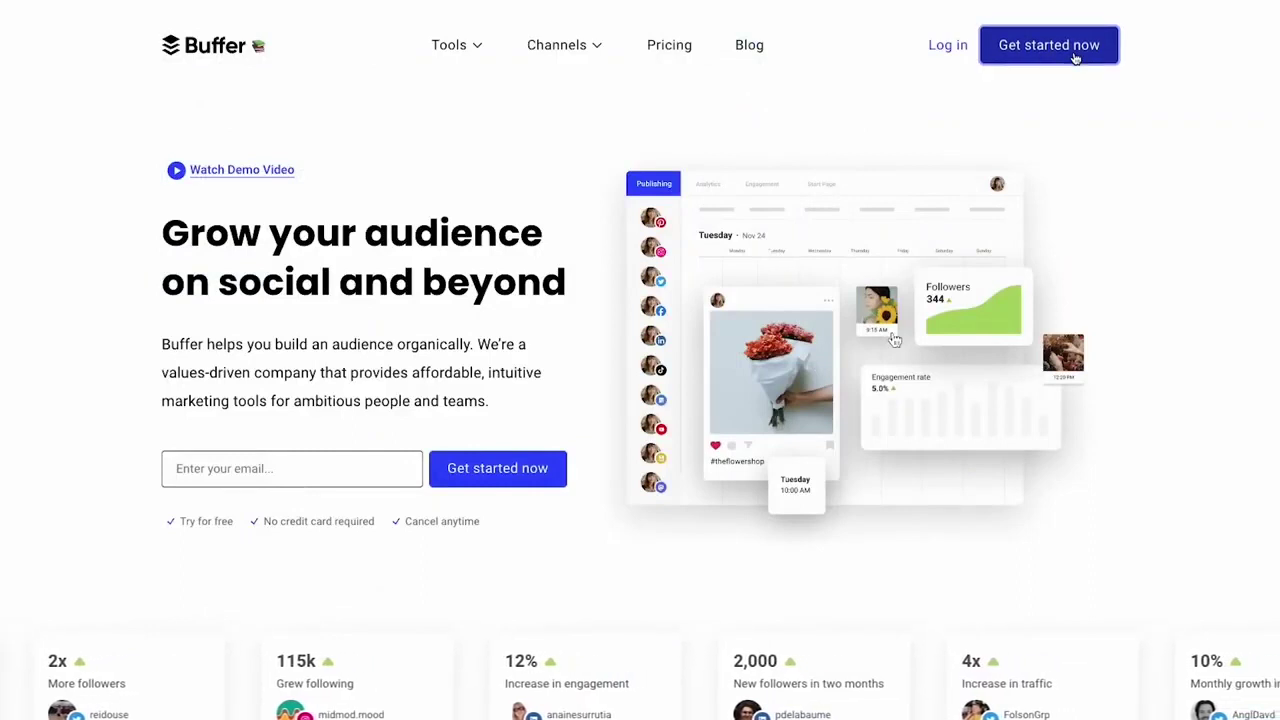
left_click(1075, 58)
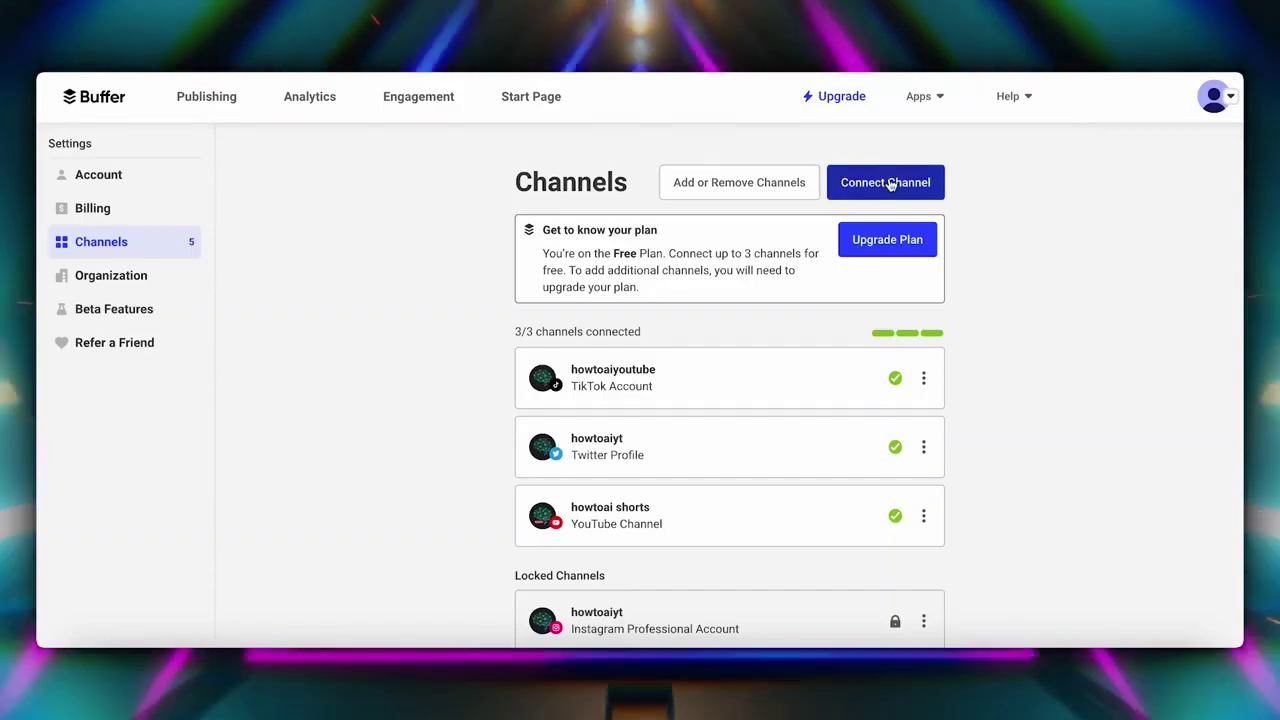
Review the channels Buffer can connect and return to the list of connected channels
left_click(889, 181)
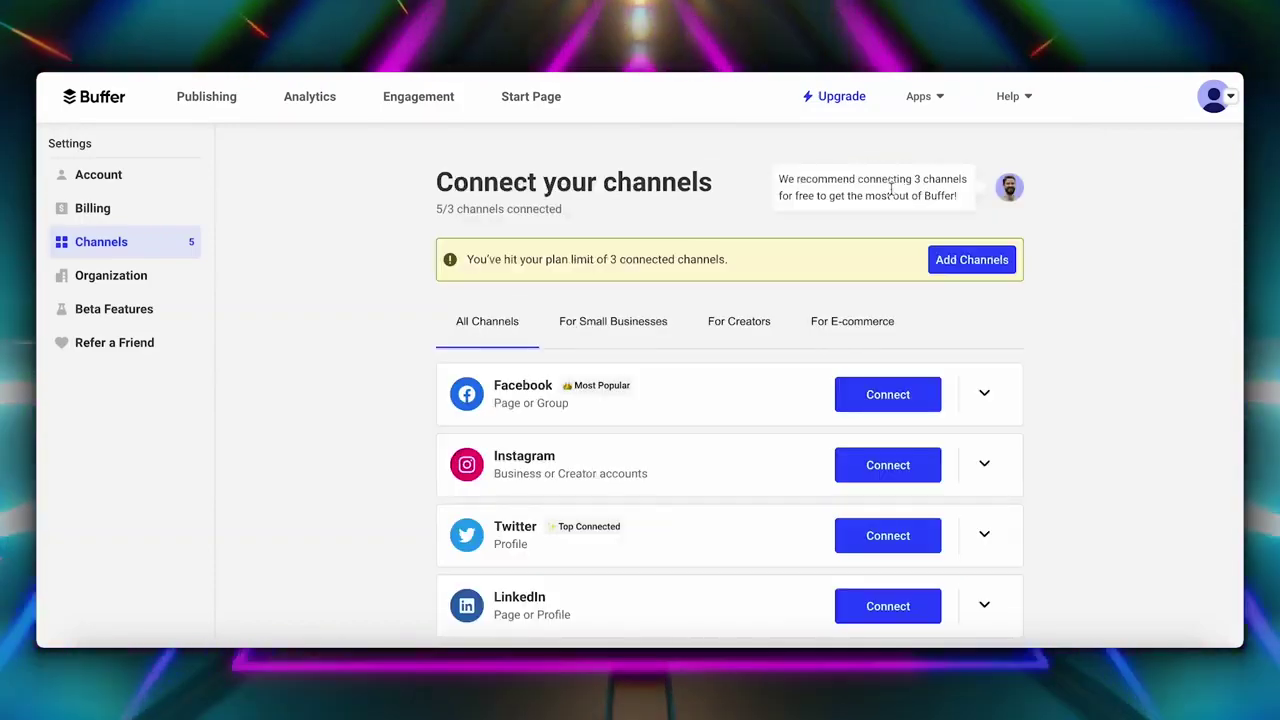
scroll(885, 205, "down", 2)
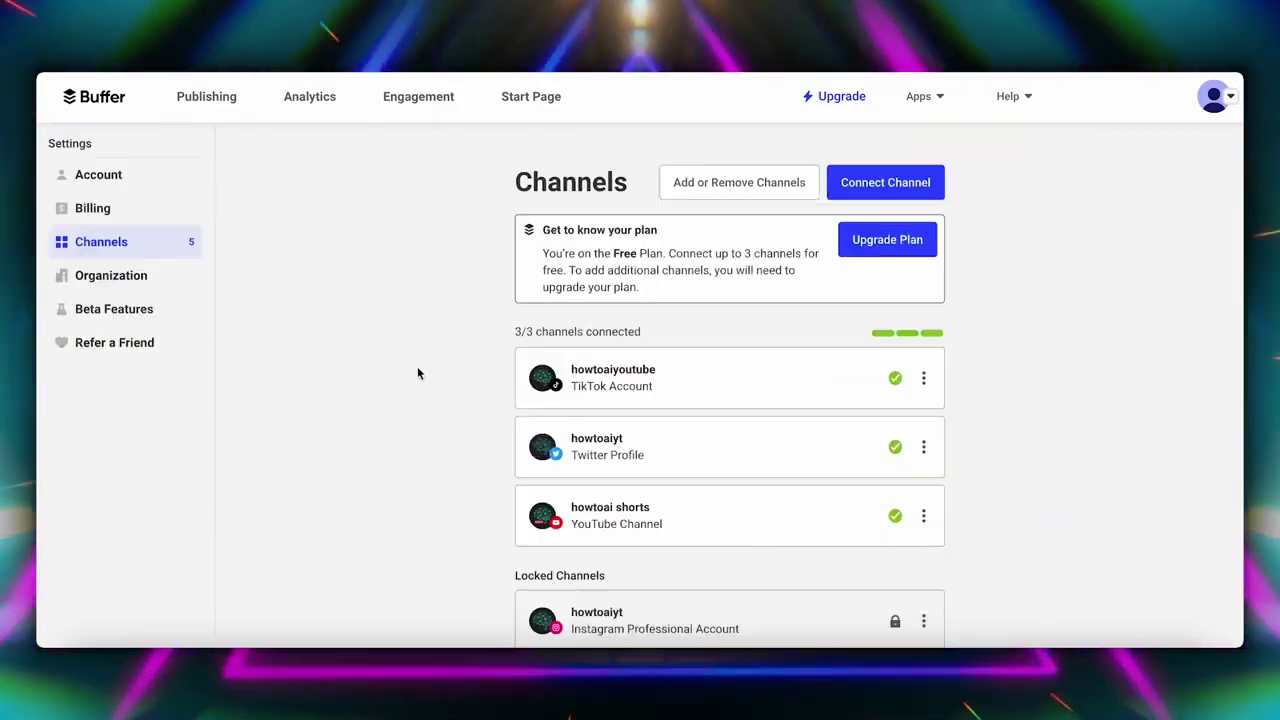
scroll(523, 412, "down", 3)
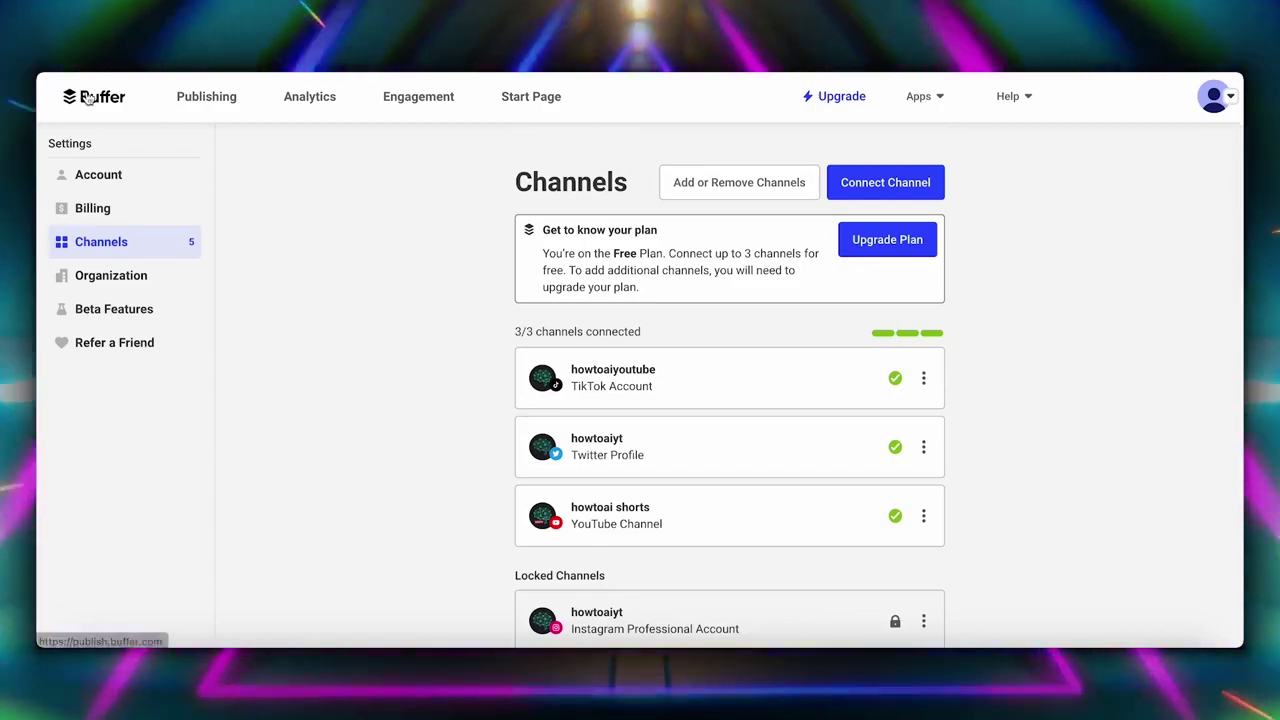
Open the publishing calendar and look over the week's posting slots
left_click(206, 96)
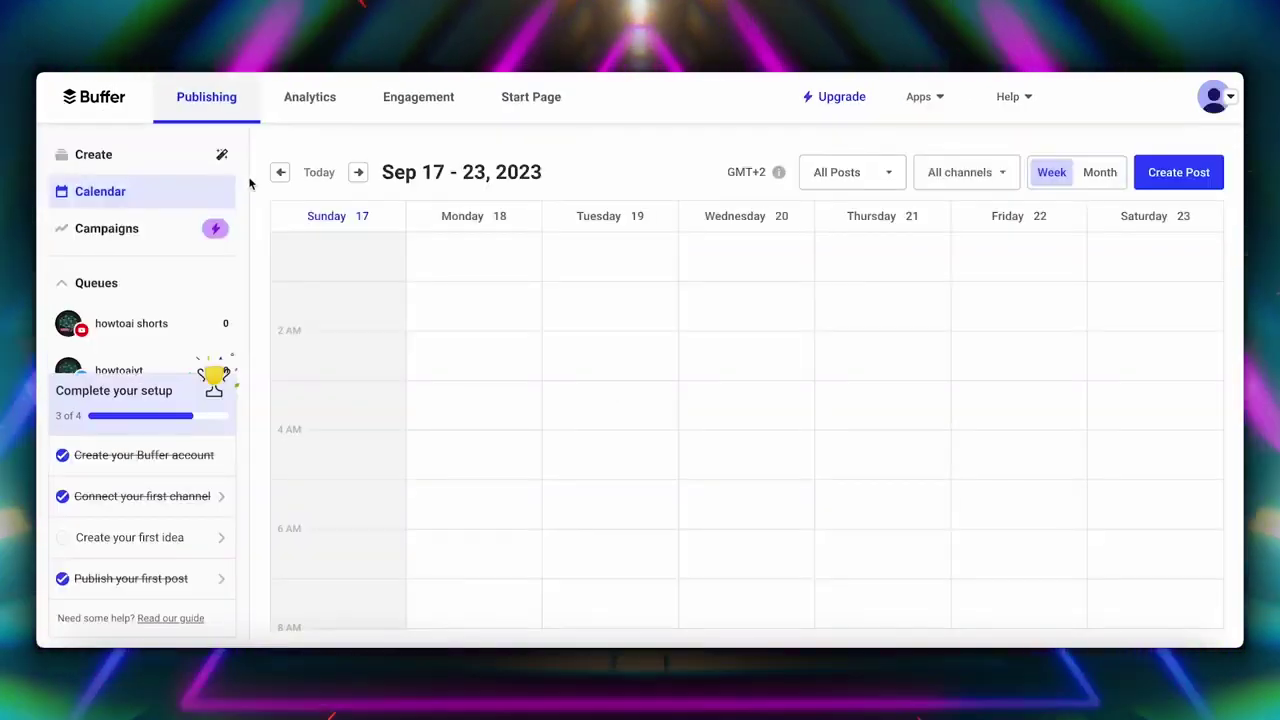
scroll(470, 364, "up", 6)
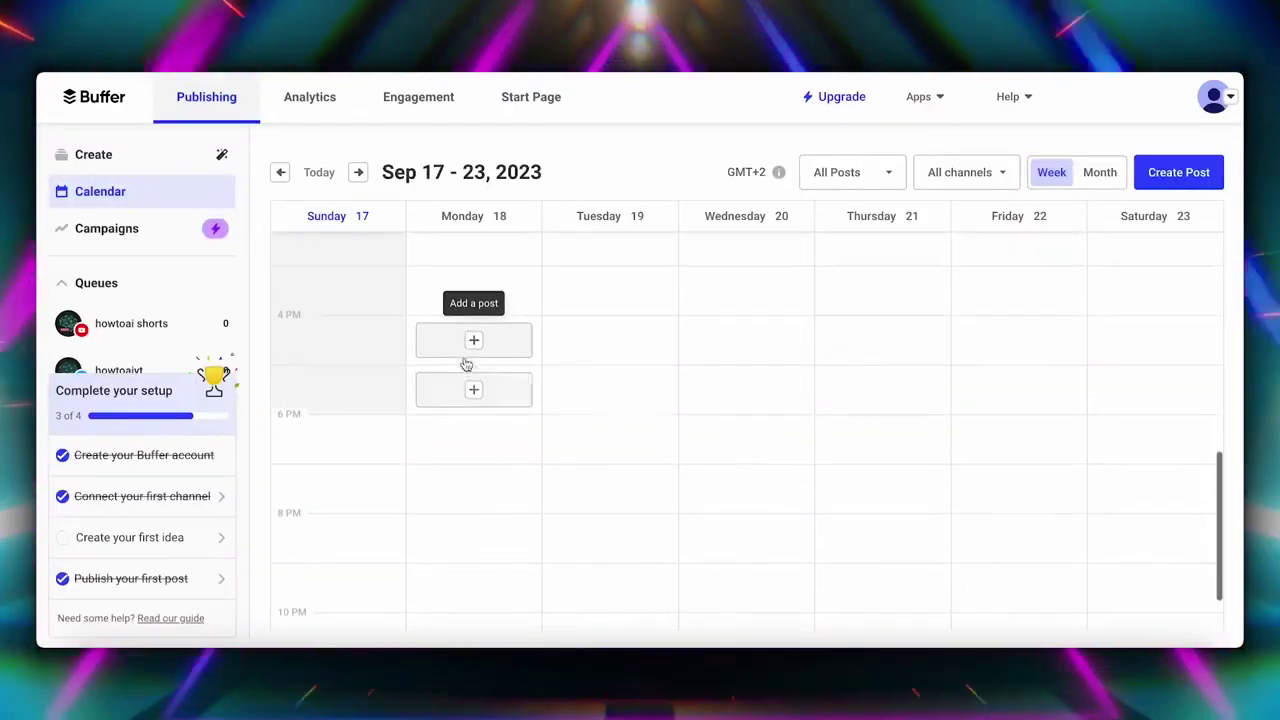
scroll(430, 358, "down", 6)
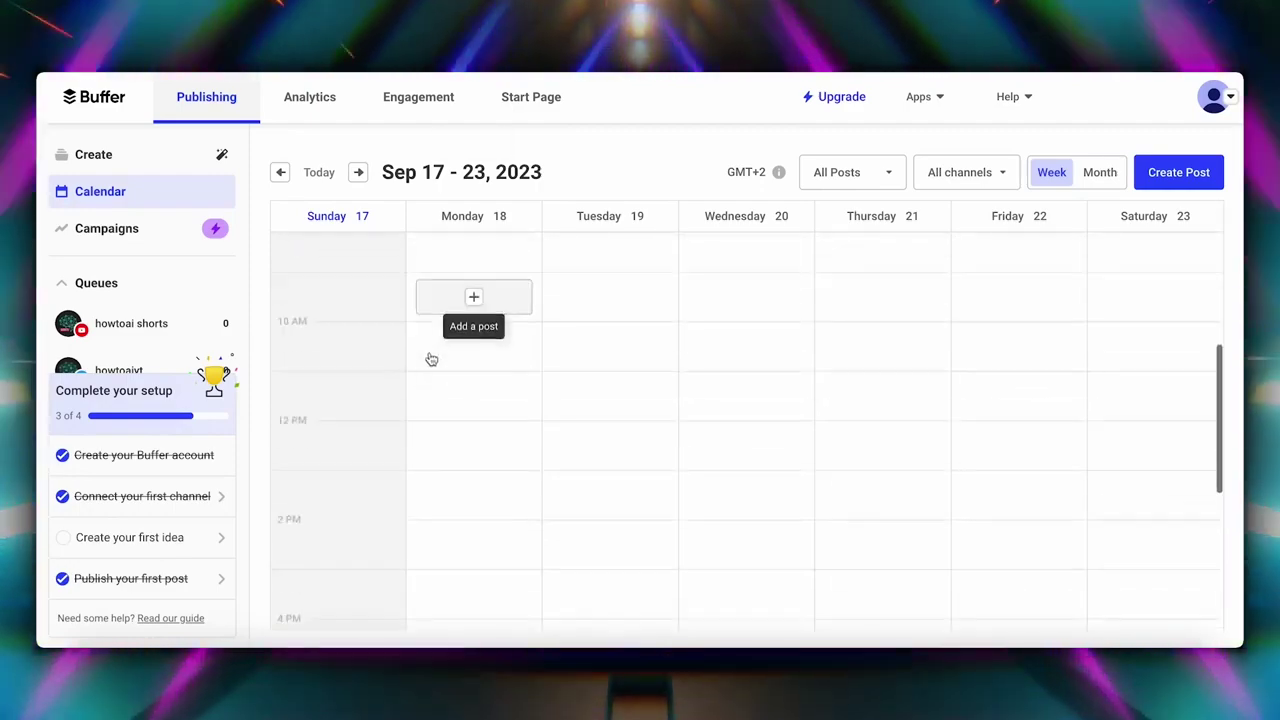
Create a post for the YouTube, Twitter and TikTok channels, upload an MP4 video from Downloads, and review the YouTube Short settings
left_click(1173, 174)
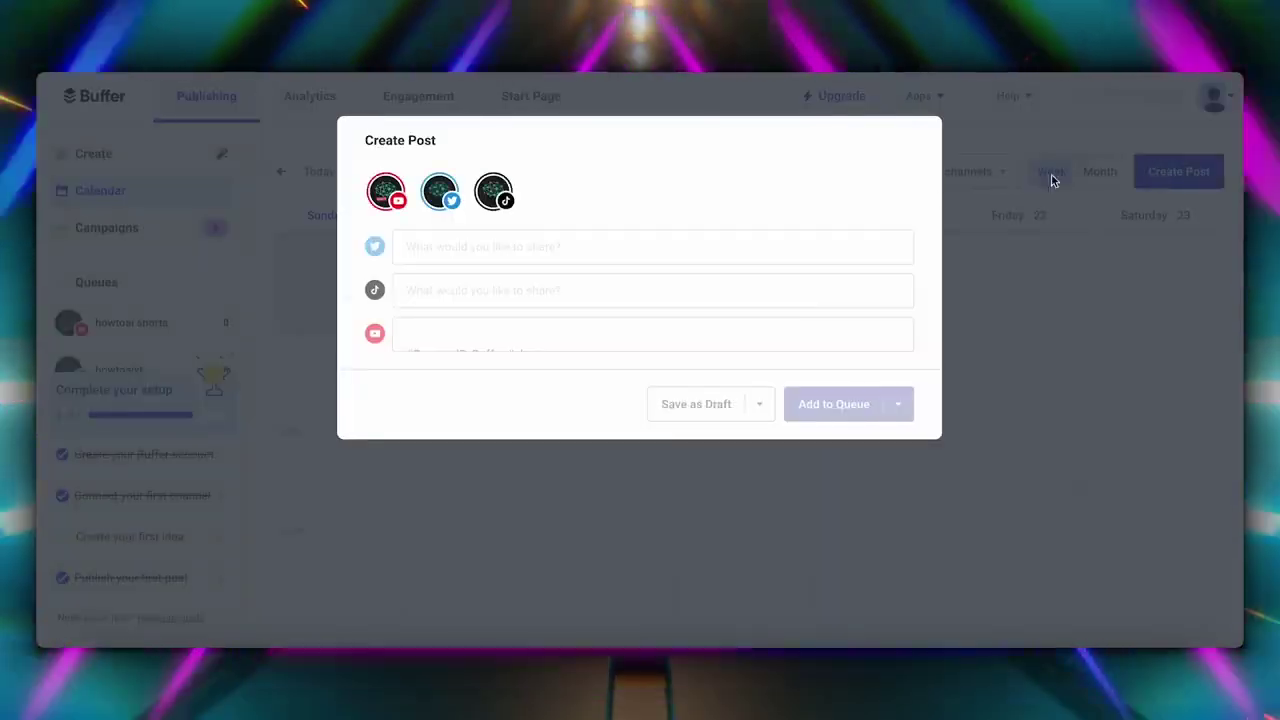
left_click(513, 246)
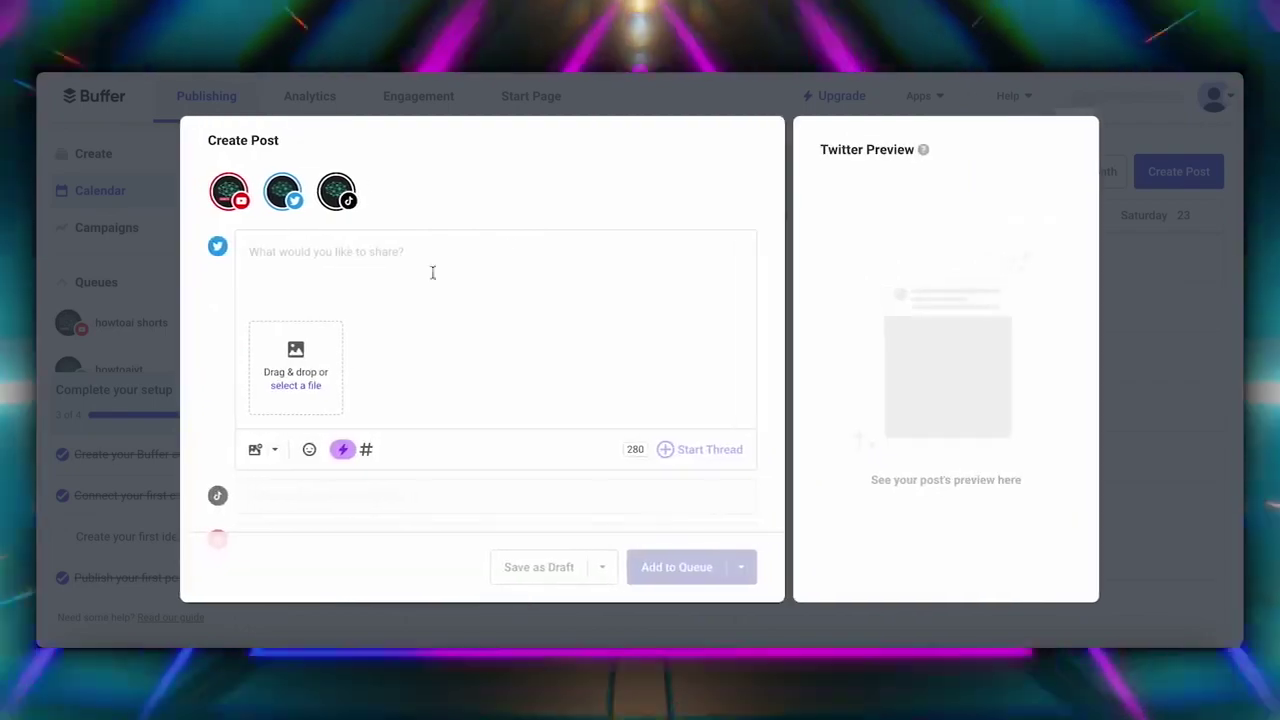
left_click(284, 405)
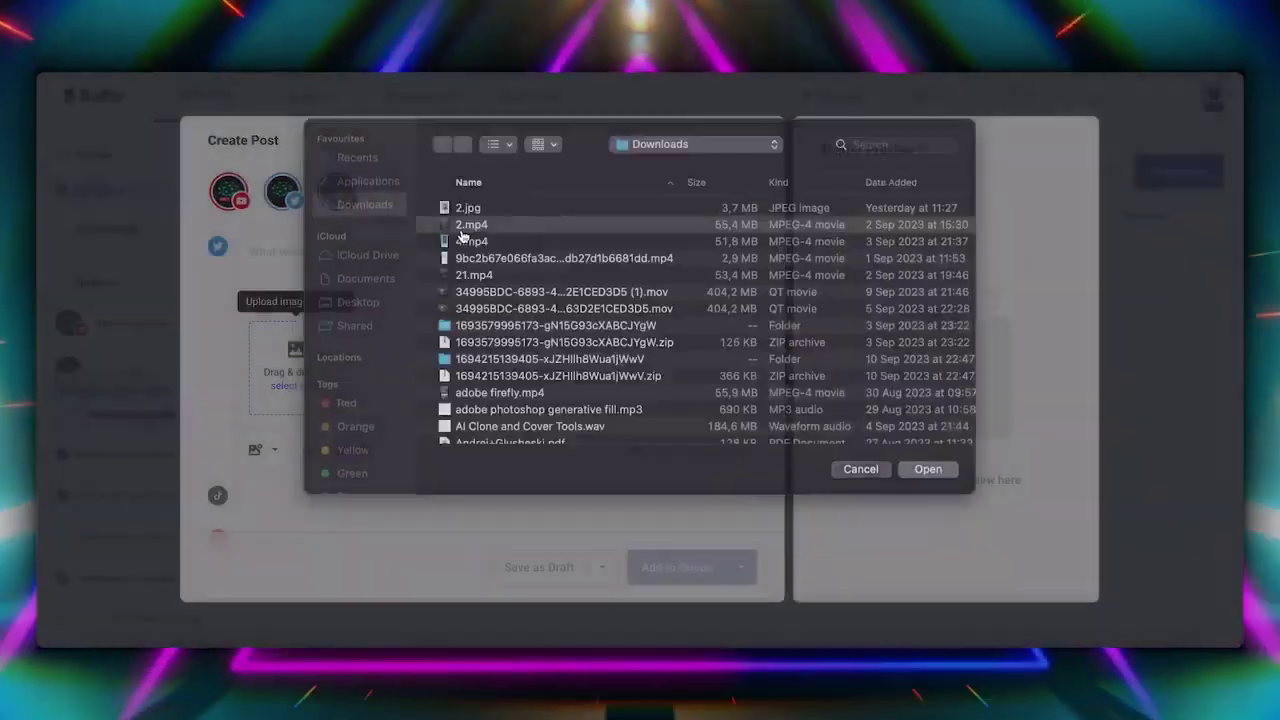
double_click(452, 237)
scroll(380, 417, "down", 3)
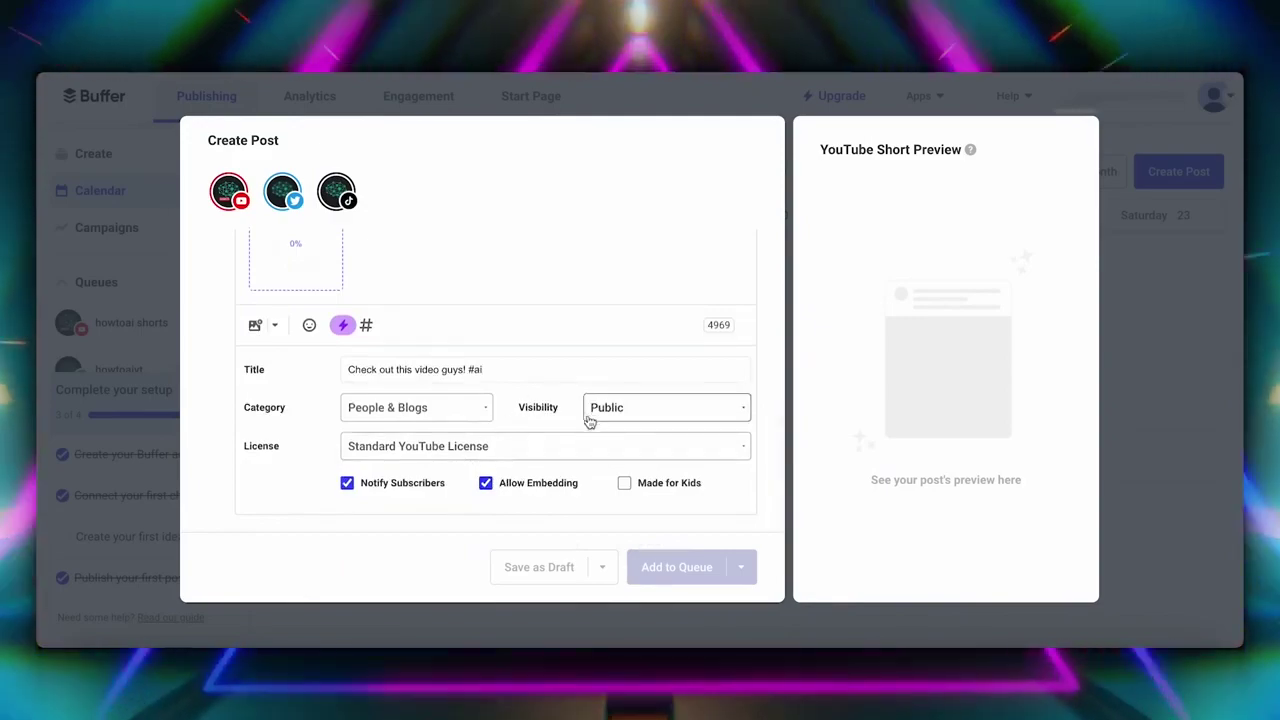
scroll(375, 448, "up", 4)
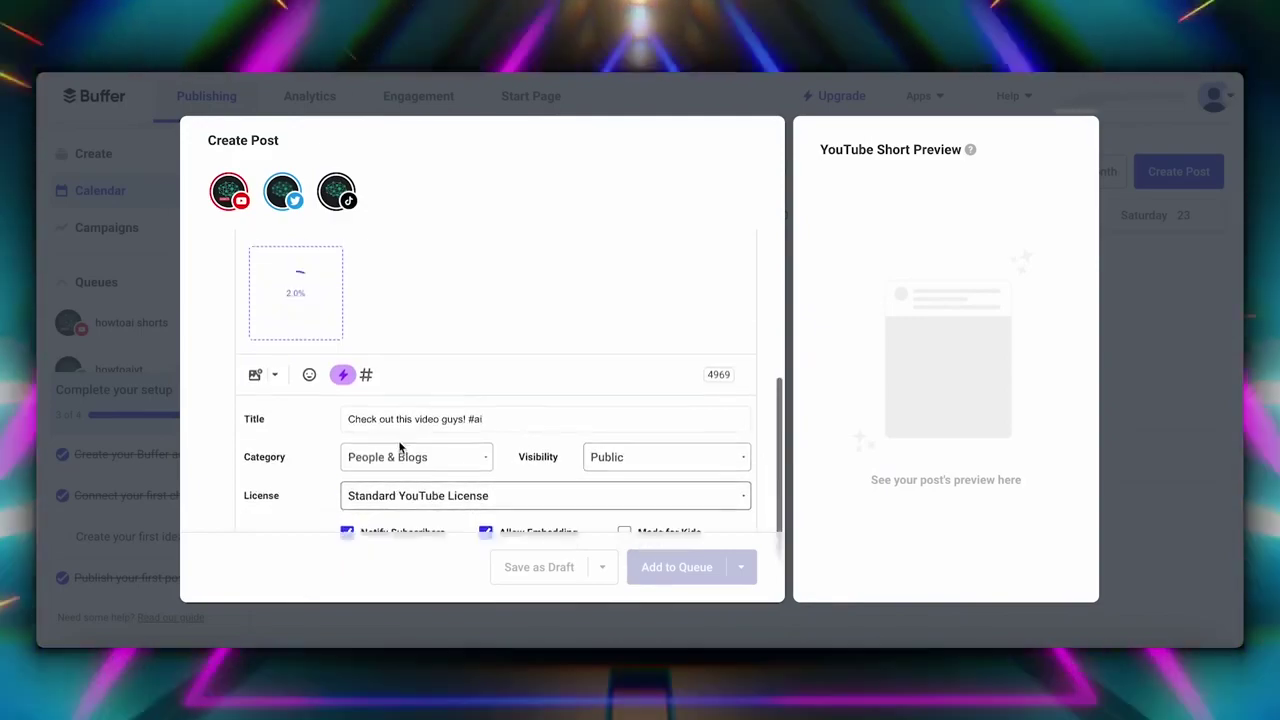